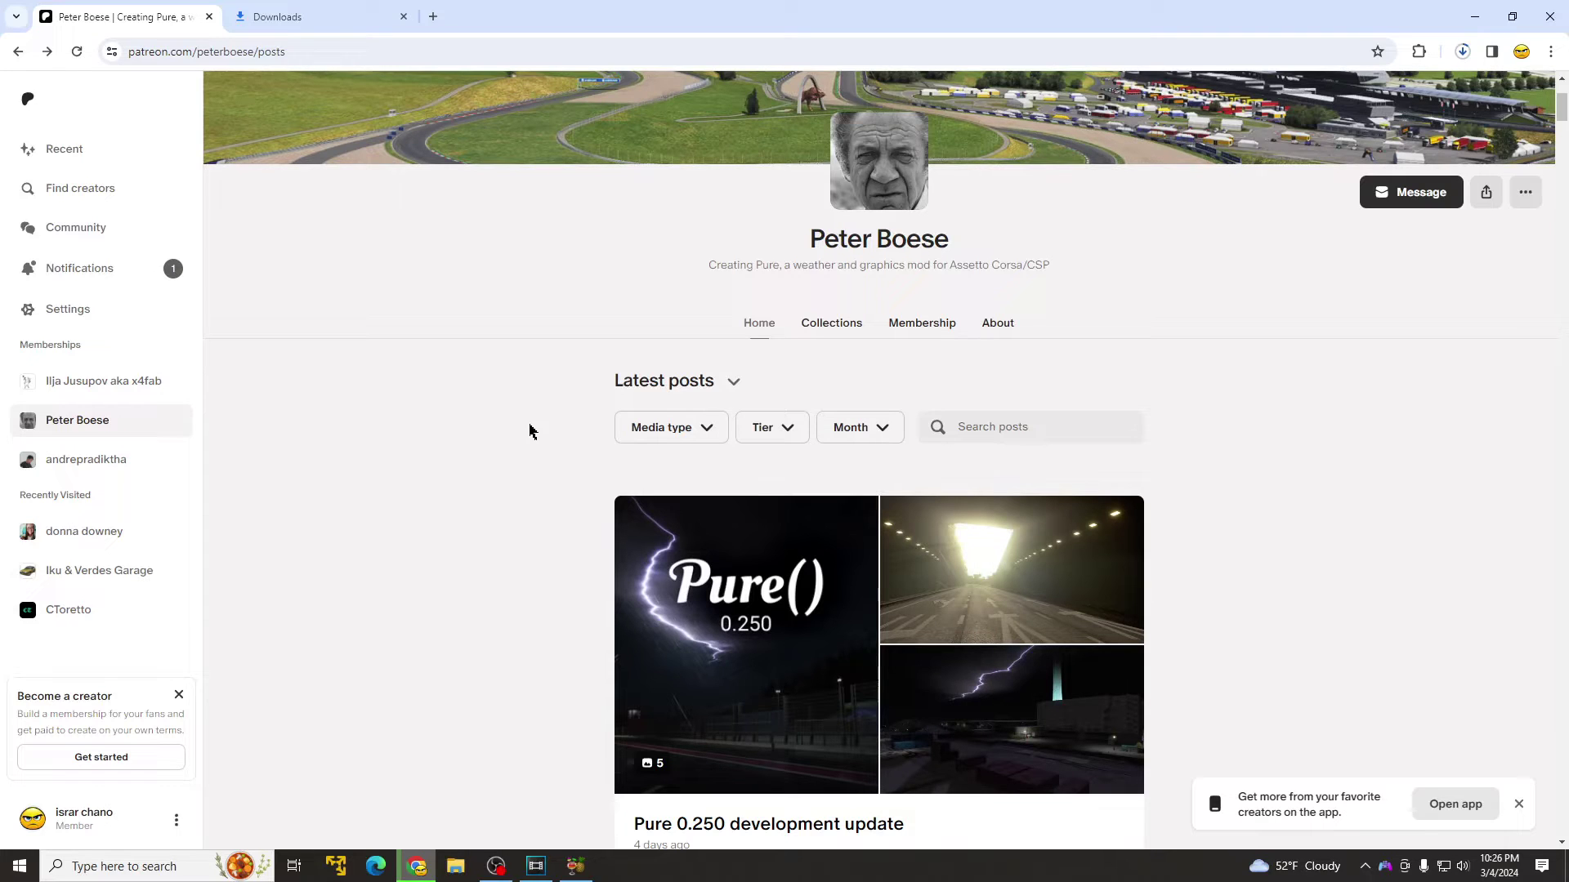
- Expand the Pure 0.250 post and follow its MediaFire 'Pure 0.250 Highres' download link
{"action": "scroll", "coordinate": [543, 427], "scroll_direction": "down", "scroll_amount": 3}
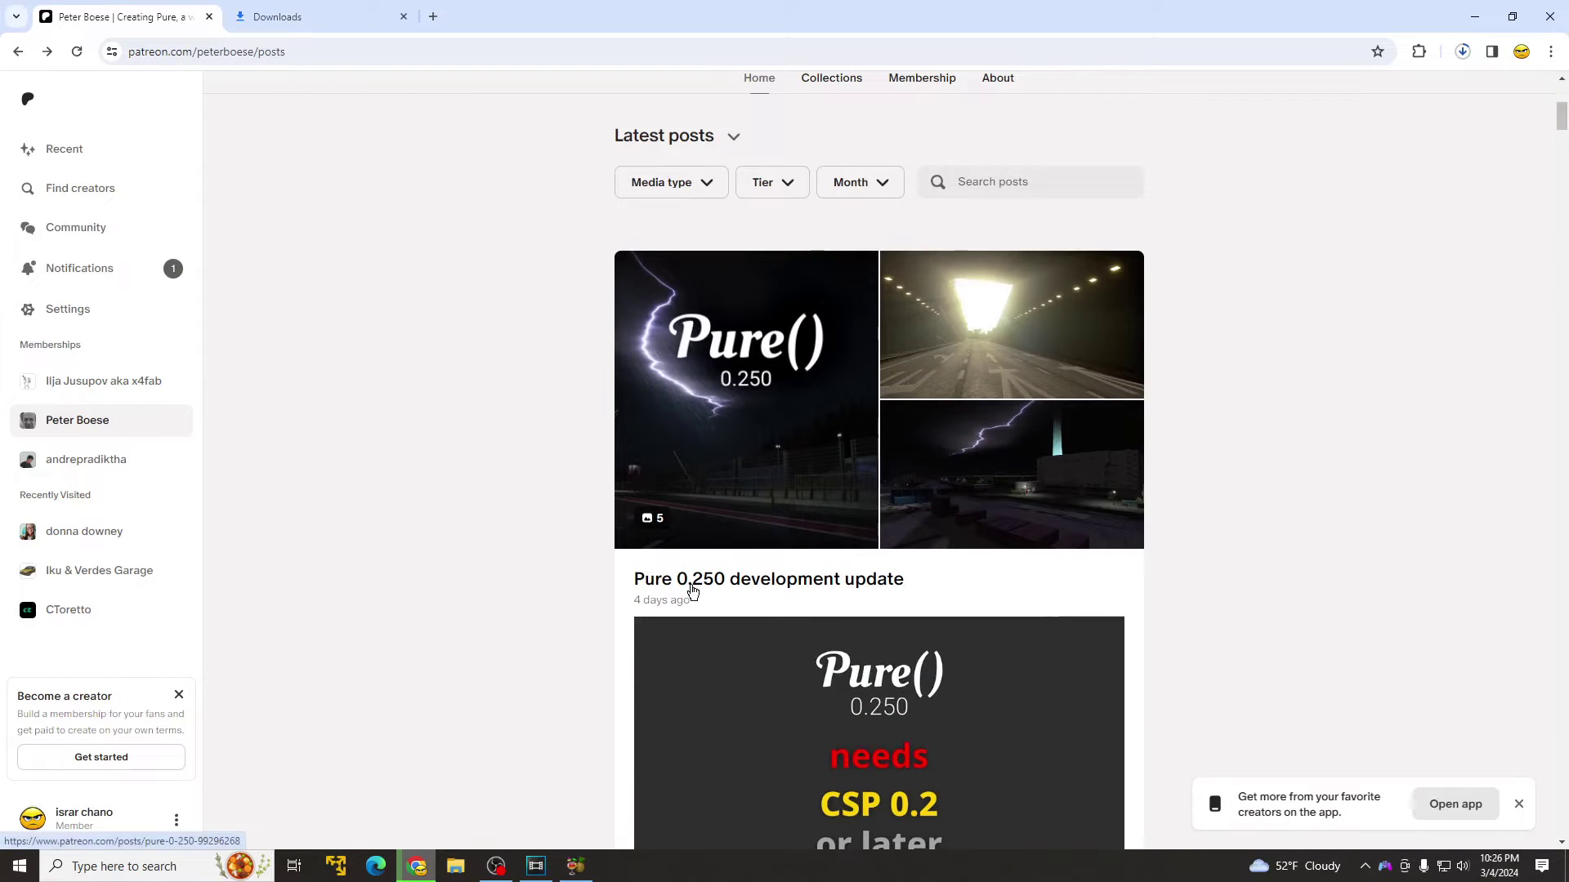
{"action": "scroll", "coordinate": [506, 531], "scroll_direction": "down", "scroll_amount": 3}
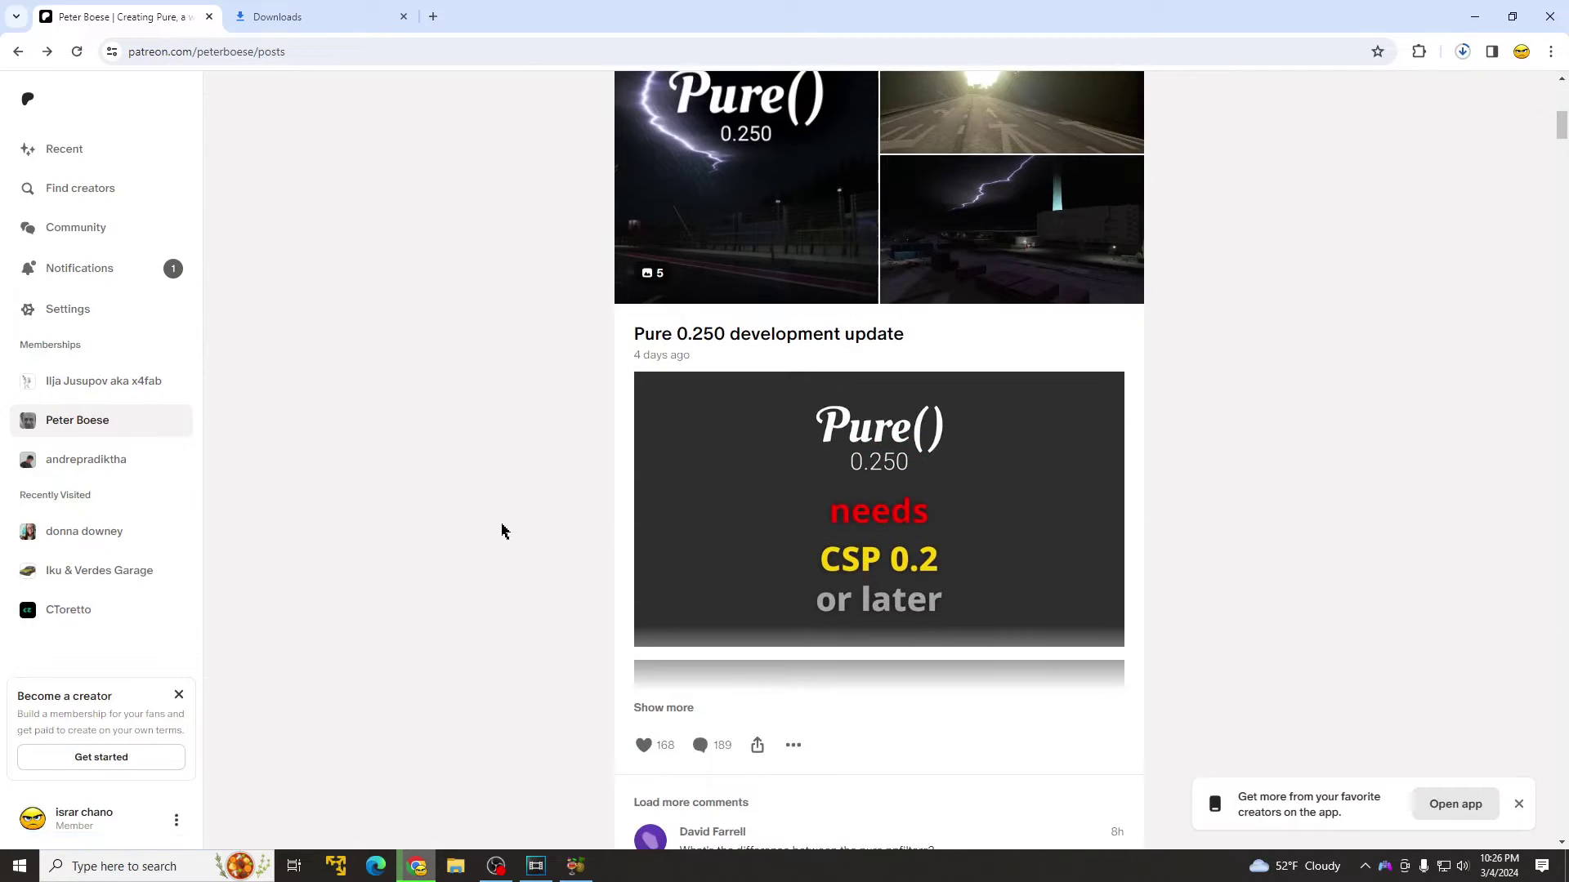
{"action": "left_click", "coordinate": [678, 708]}
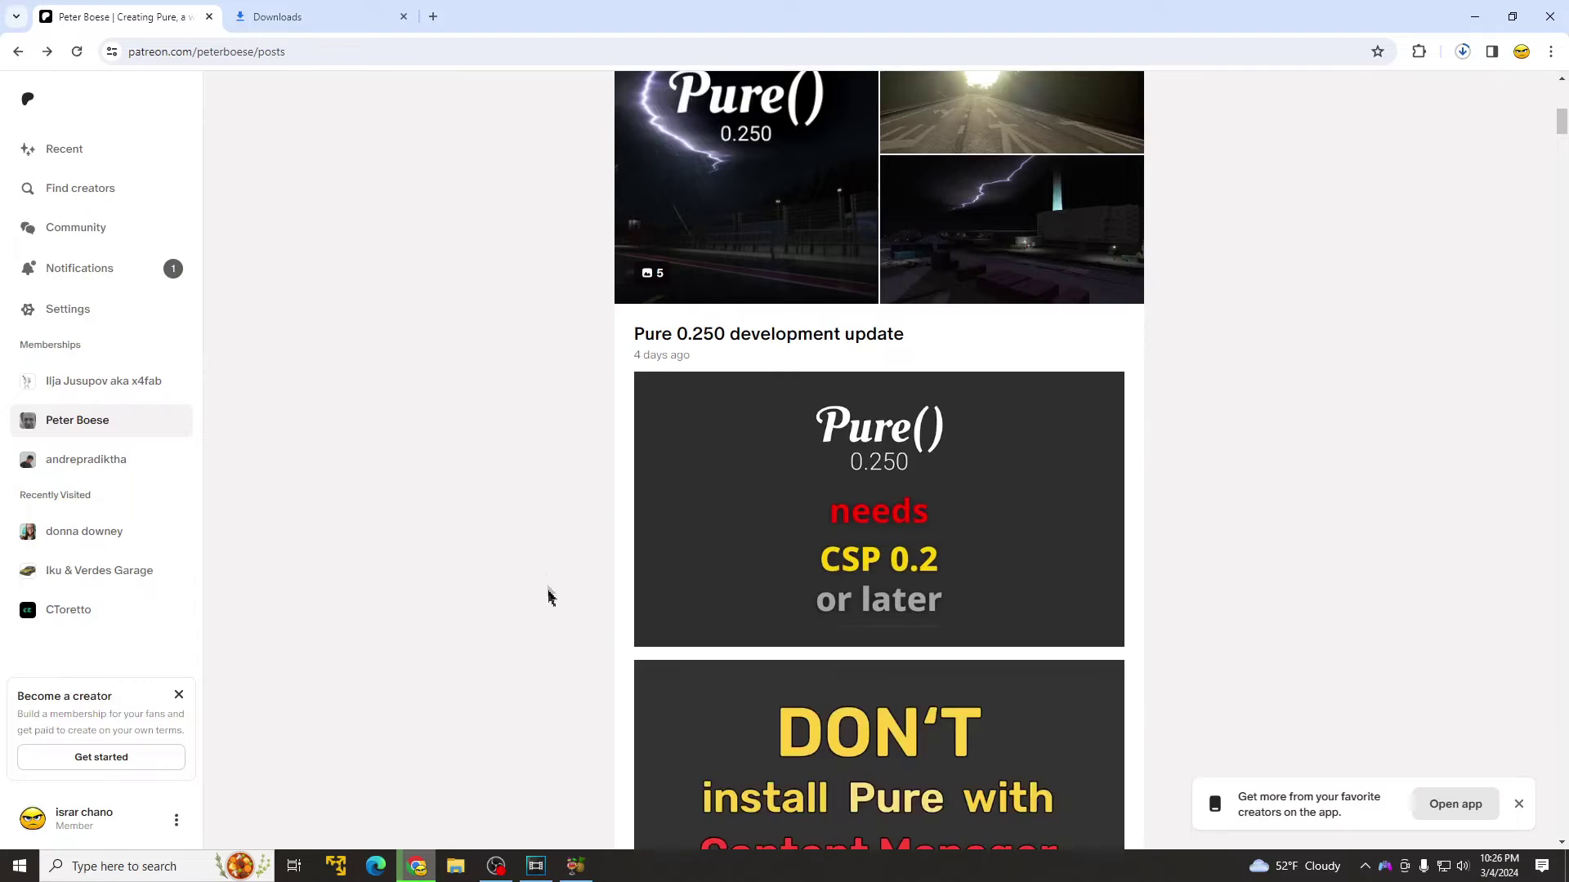
{"action": "scroll", "coordinate": [547, 585], "scroll_direction": "down", "scroll_amount": 3}
{"action": "scroll", "coordinate": [547, 579], "scroll_direction": "down", "scroll_amount": 12}
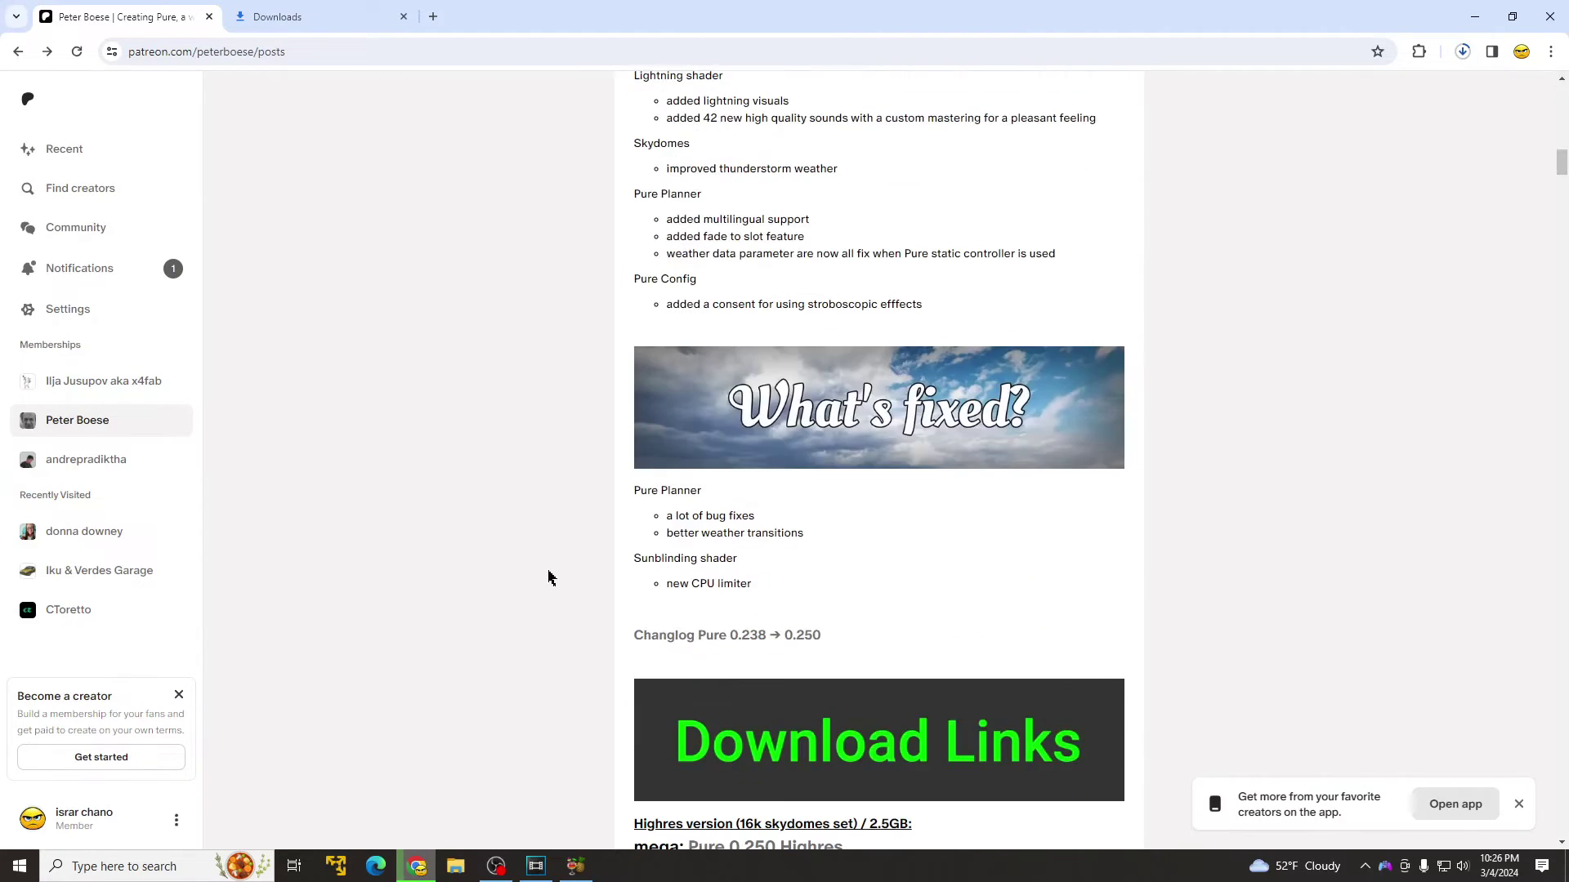
{"action": "scroll", "coordinate": [550, 577], "scroll_direction": "down", "scroll_amount": 6}
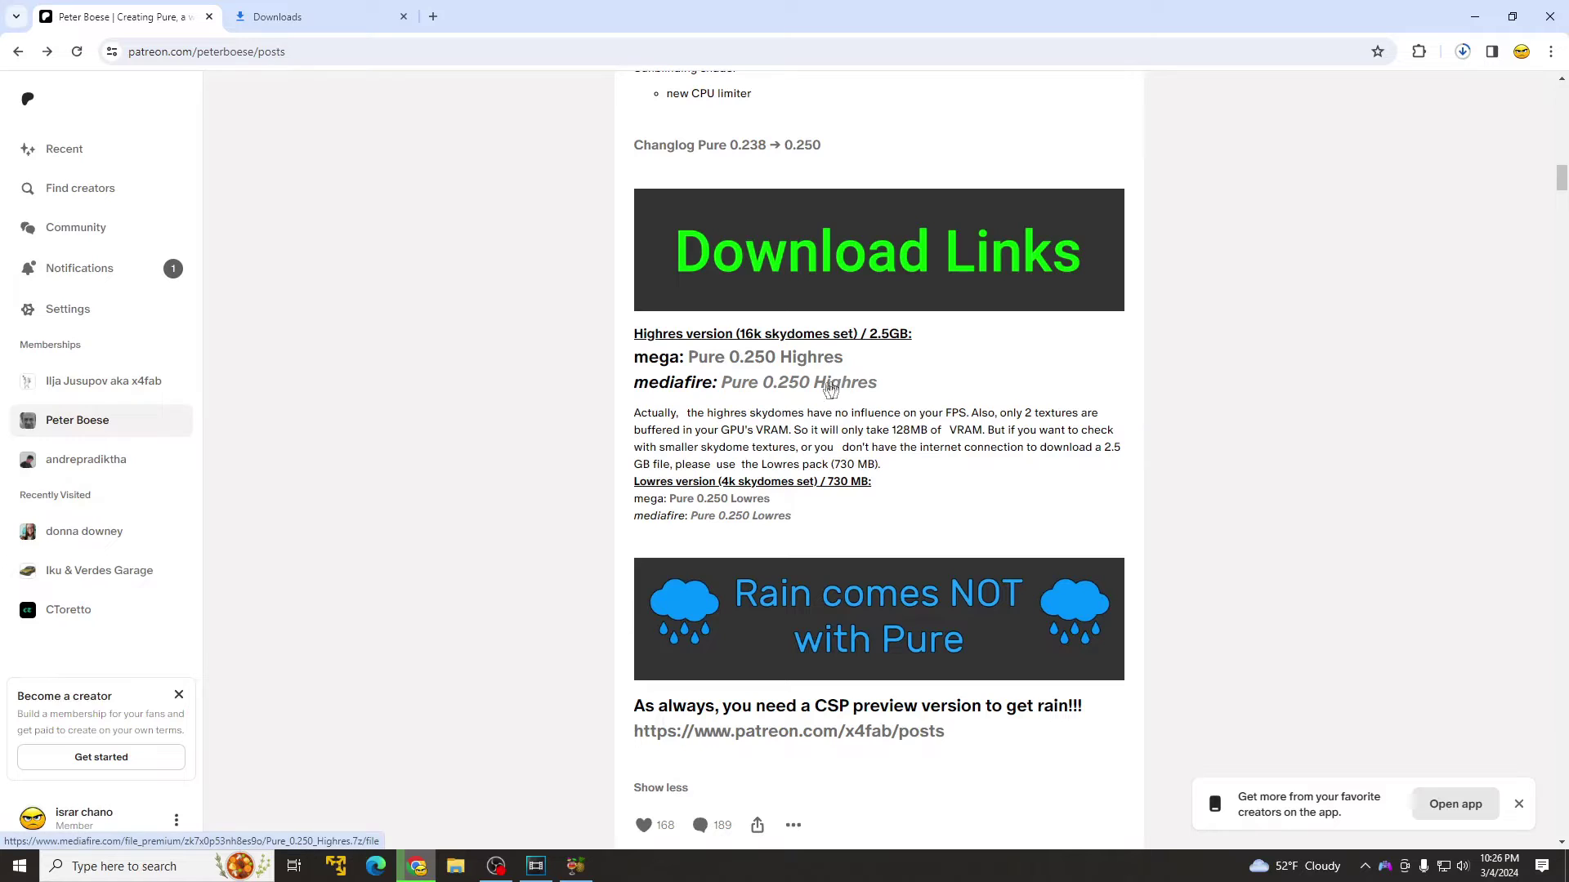
{"action": "left_click", "coordinate": [775, 390]}
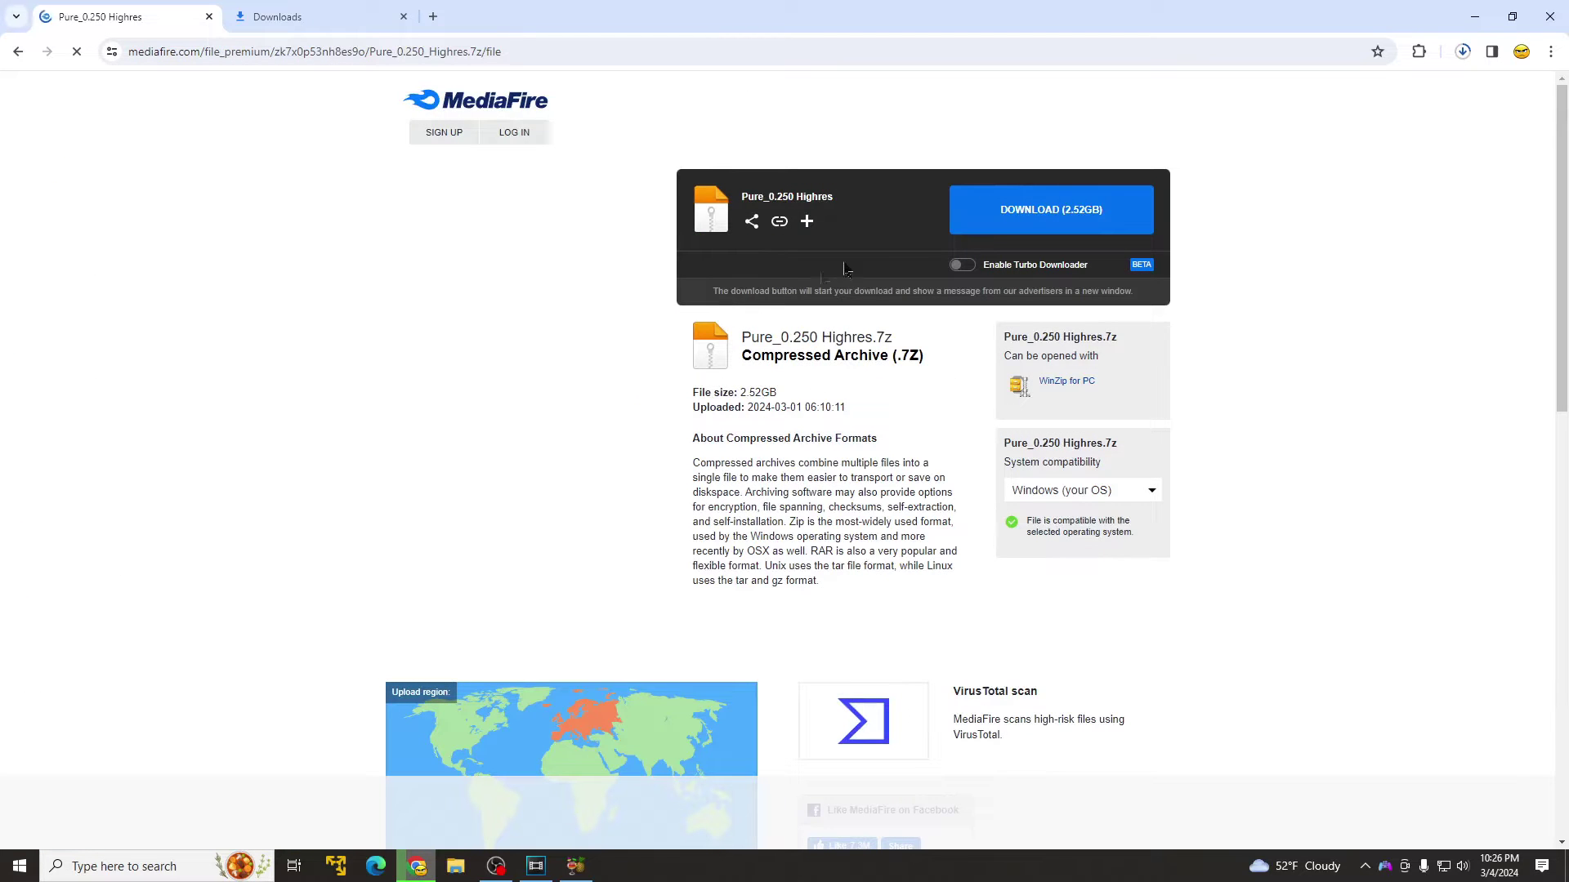
- Download Pure_0.250 Highres.7z (2.52 GB) from MediaFire and show the completed download
{"action": "left_click", "coordinate": [1036, 221]}
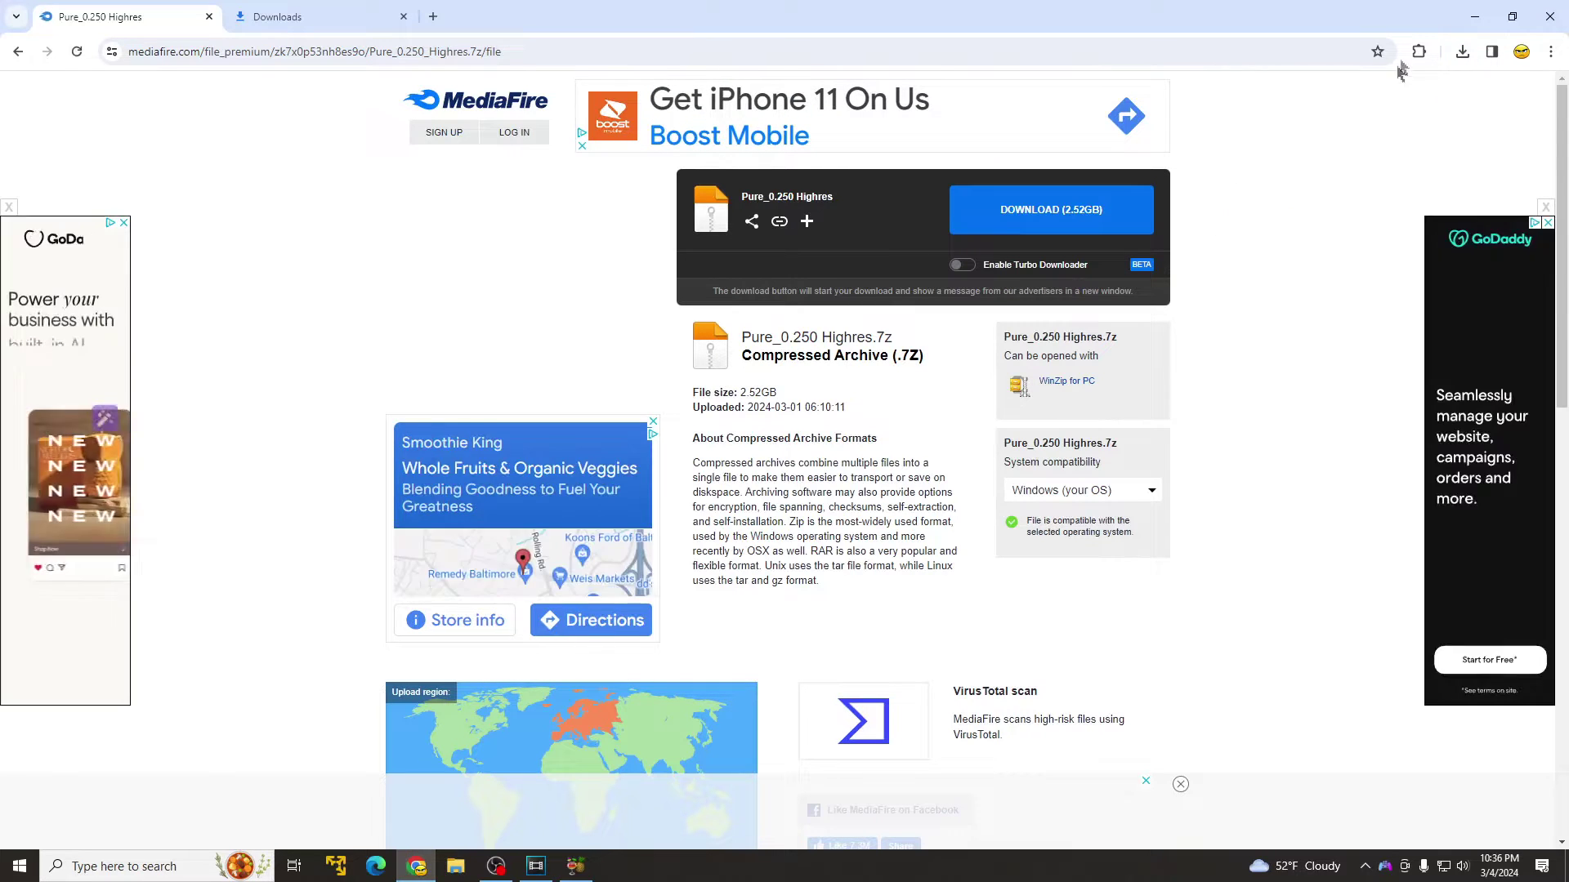
{"action": "left_click", "coordinate": [1461, 52]}
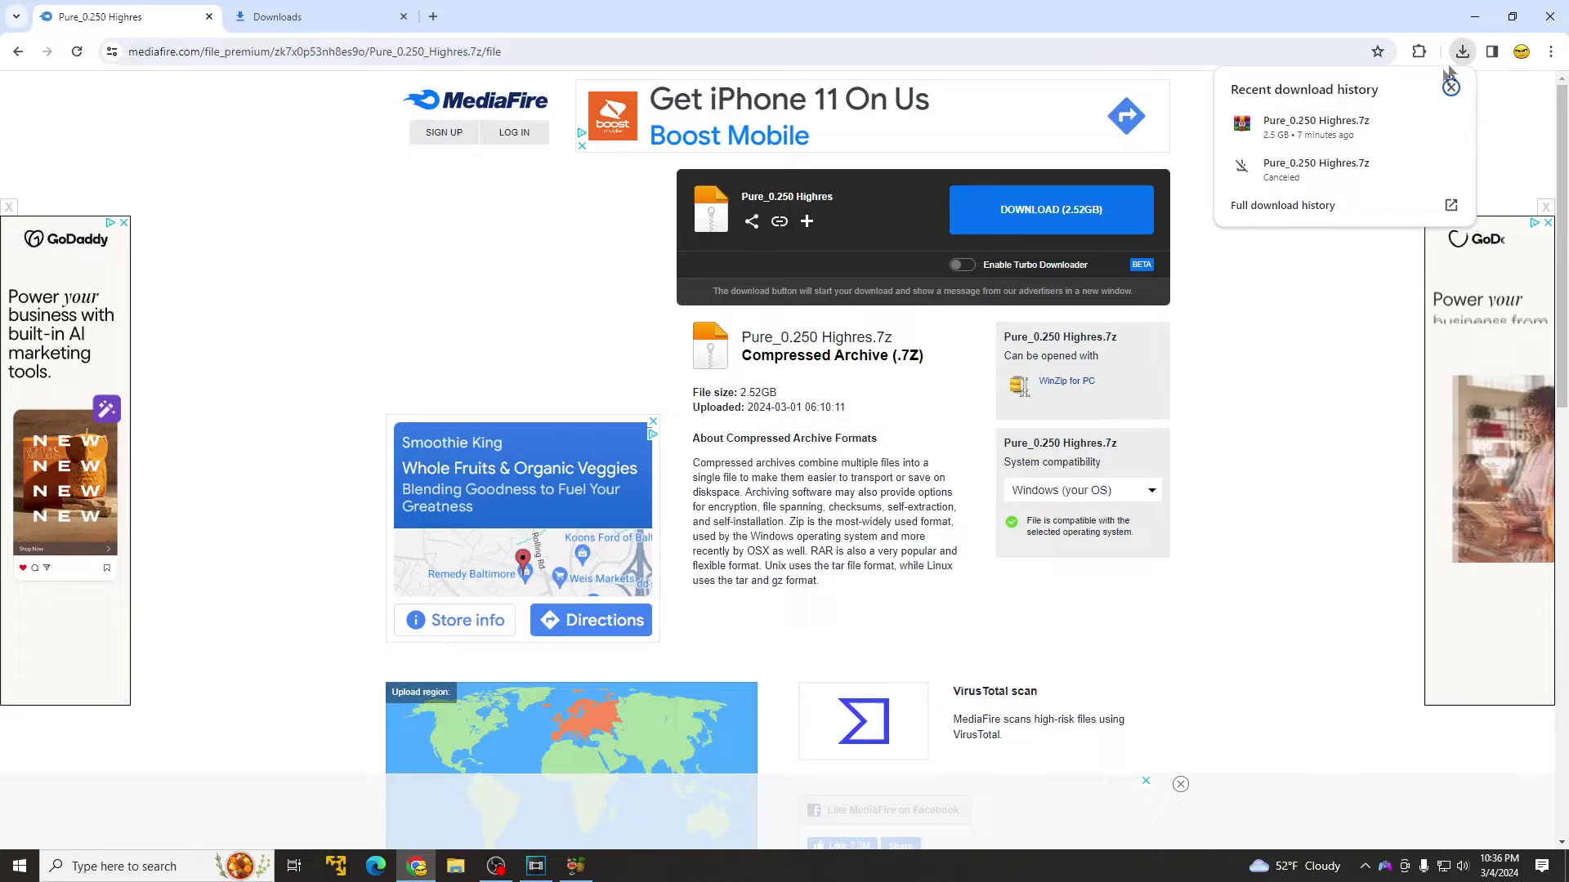
- Open Pure_0.250 Highres.7z in WinRAR, dismiss the licence reminder, and create a new desktop folder
{"action": "left_click", "coordinate": [1336, 124]}
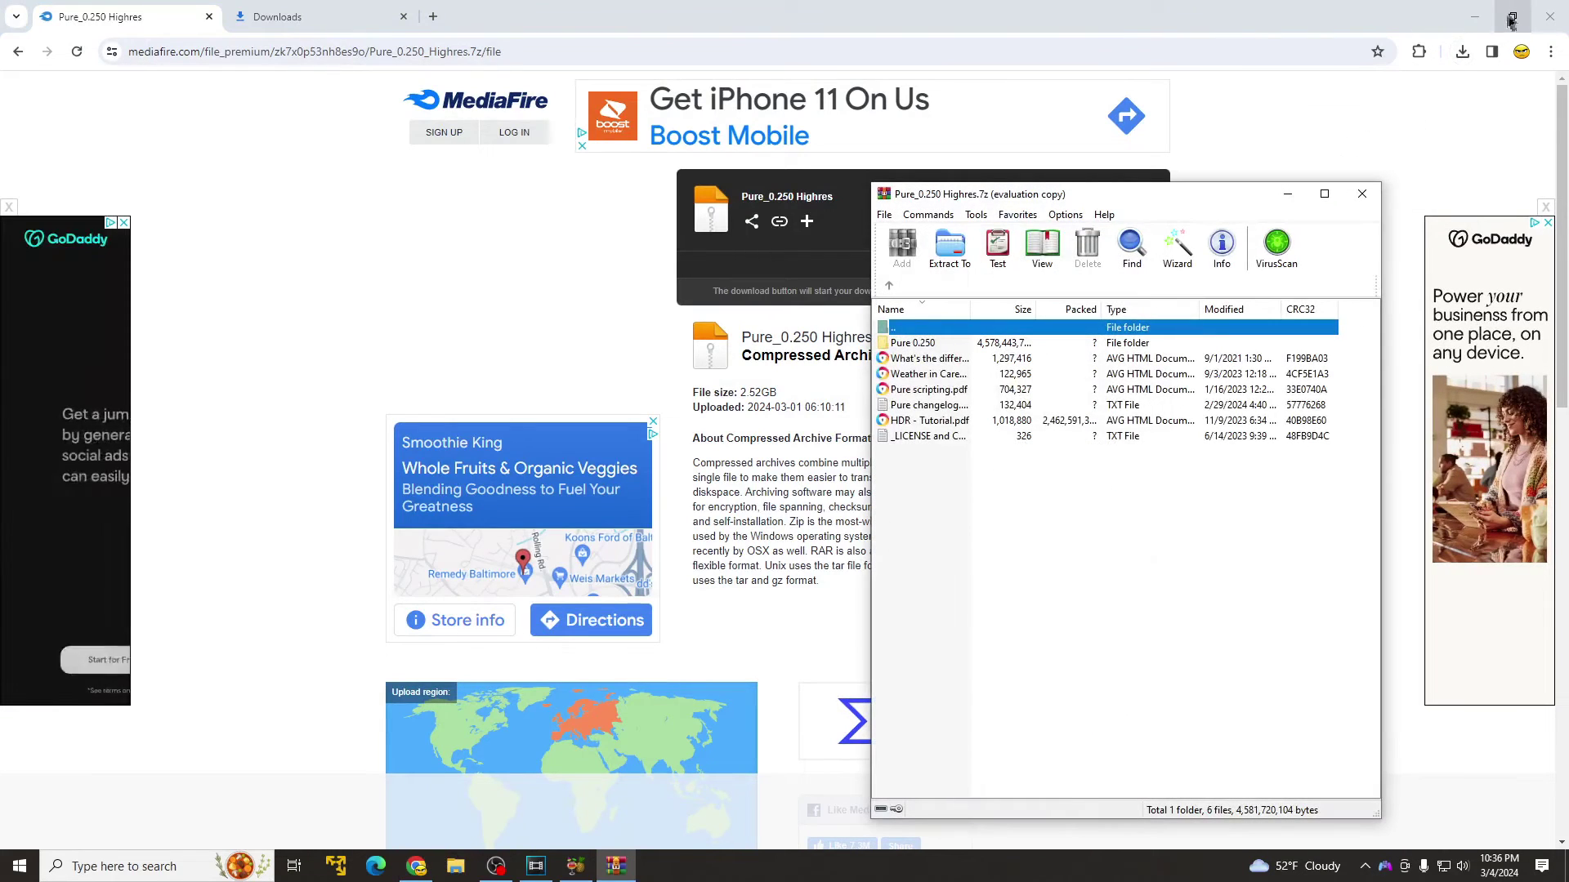
{"action": "left_click", "coordinate": [1474, 17]}
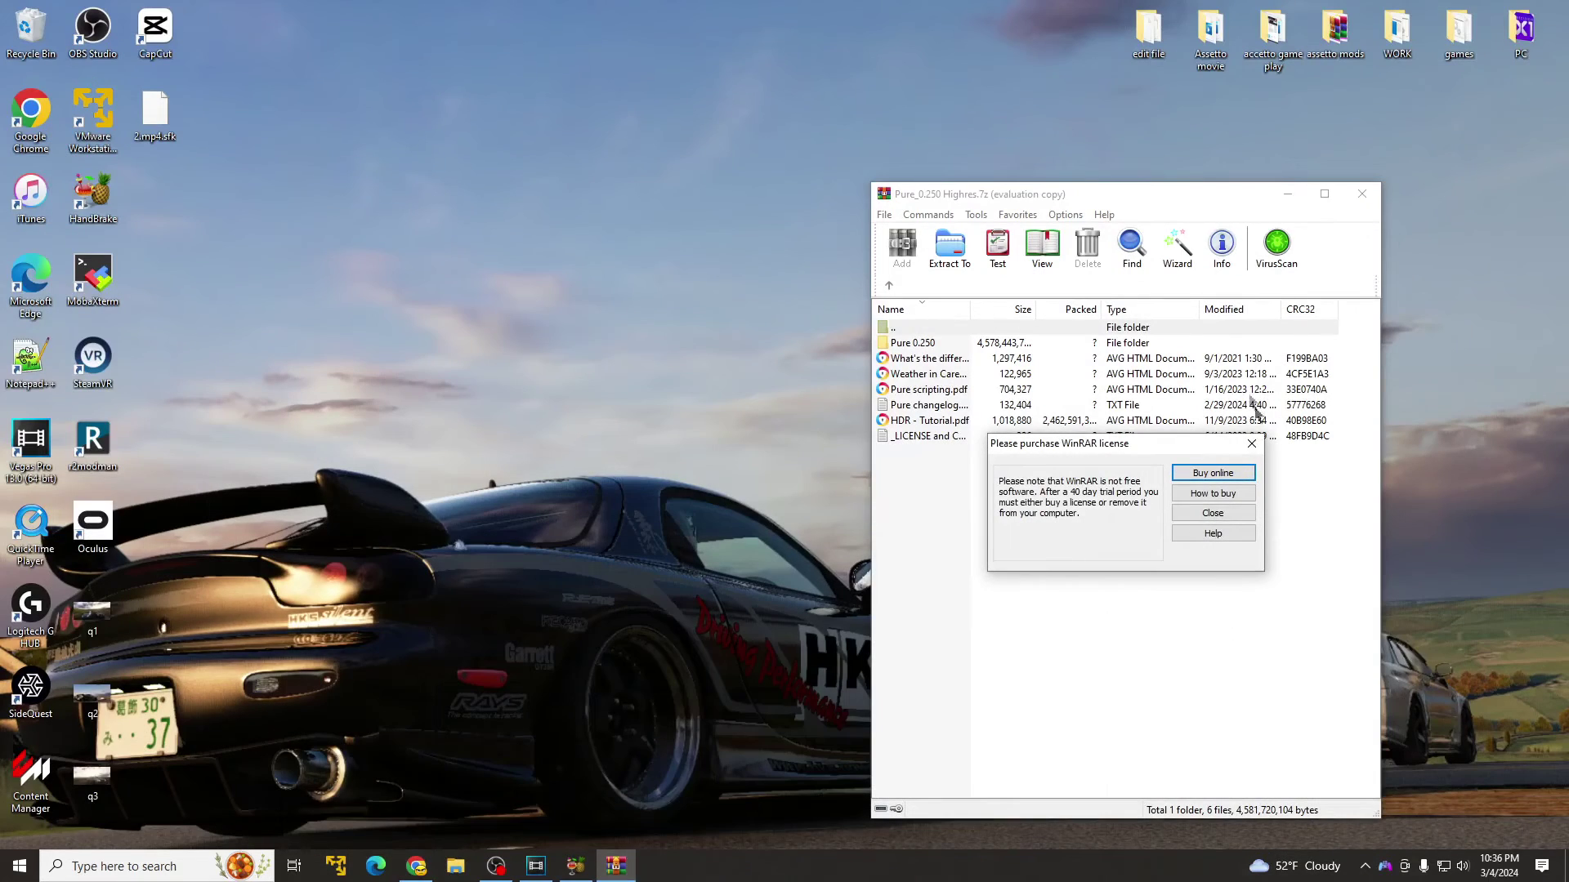
{"action": "left_click", "coordinate": [1251, 444]}
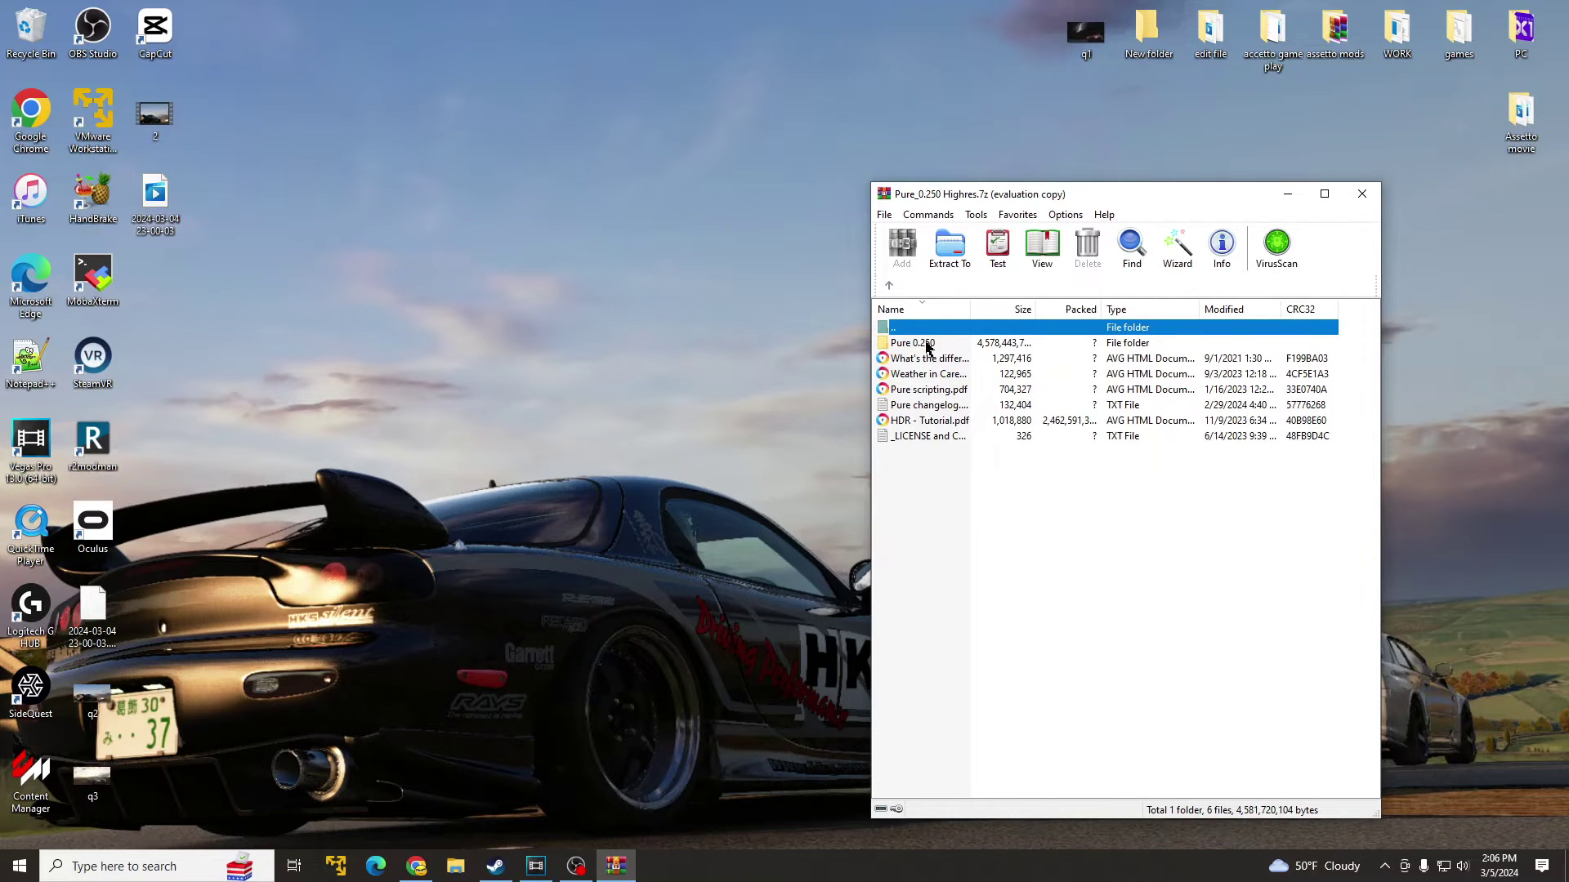
{"action": "left_click", "coordinate": [927, 344]}
{"action": "right_click", "coordinate": [561, 241]}
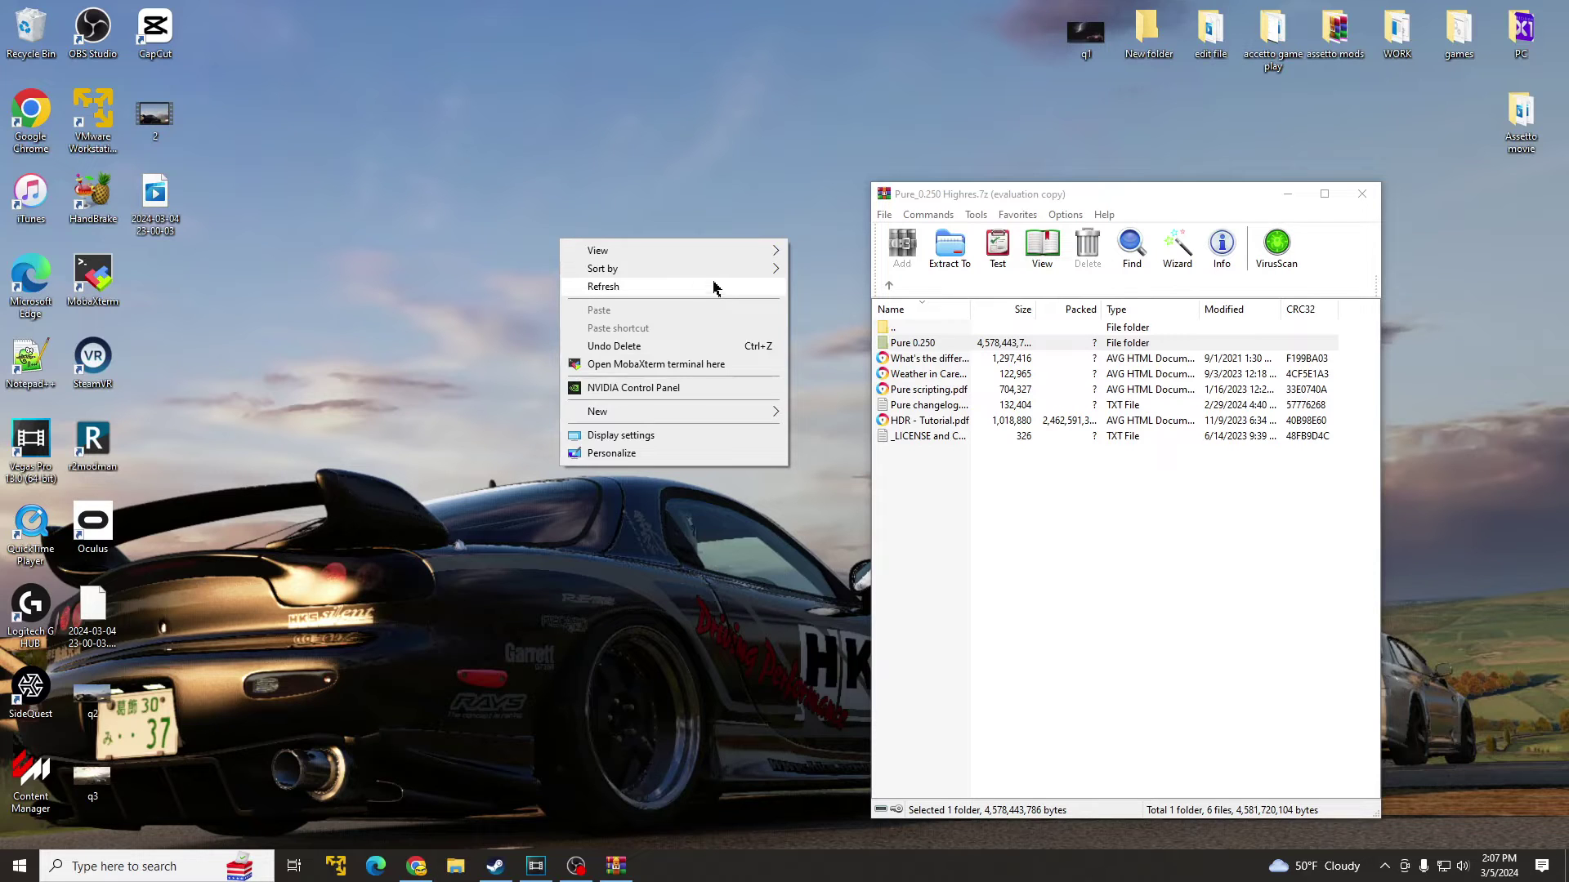
{"action": "mouse_move", "coordinate": [643, 415]}
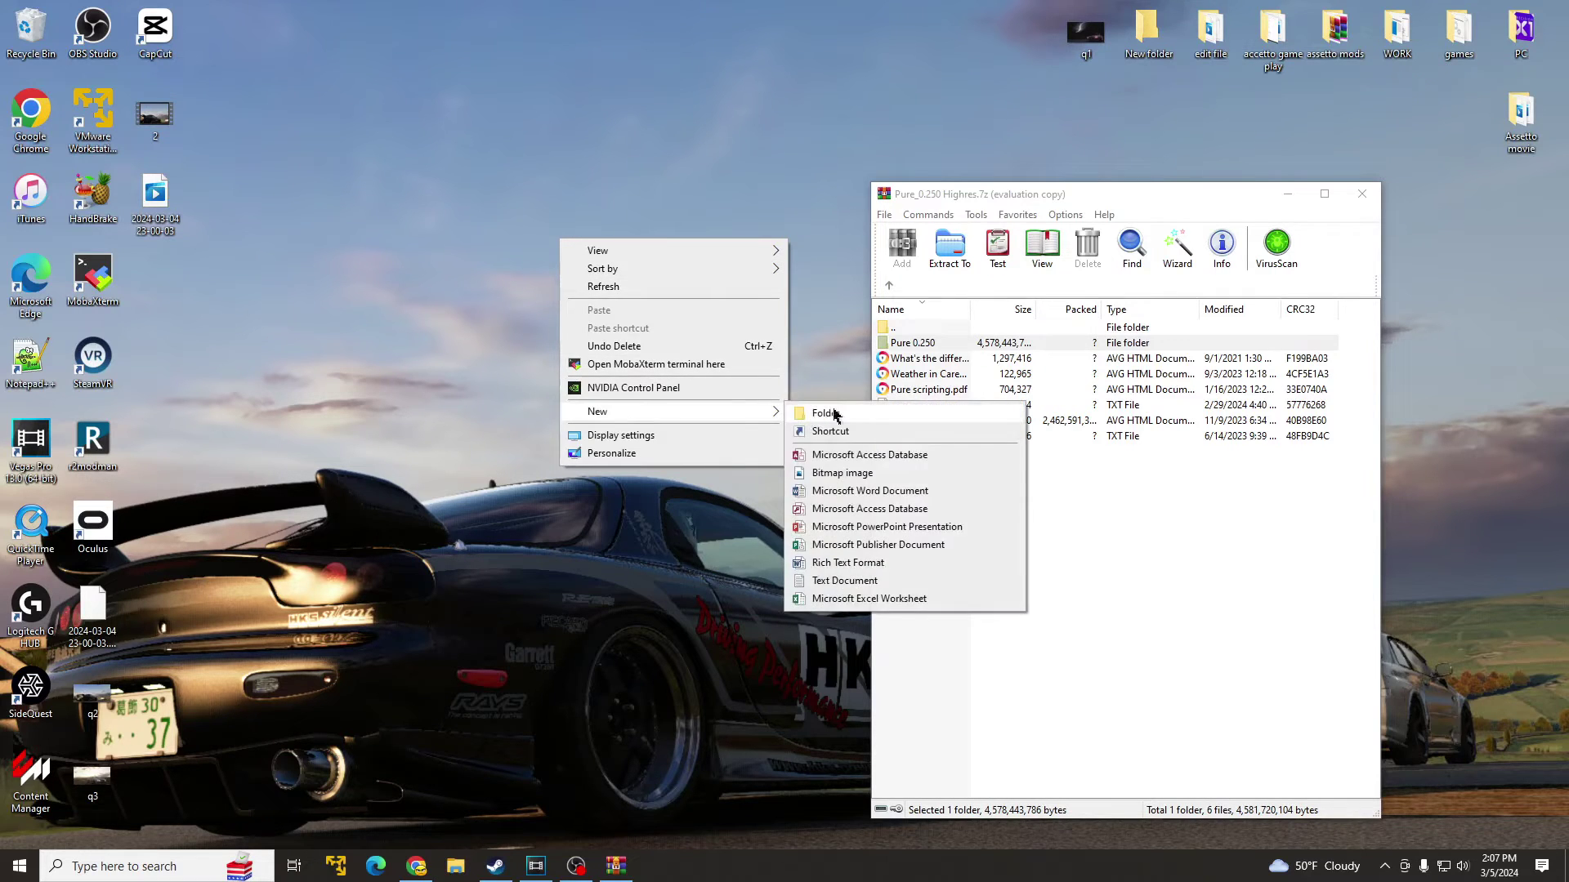
{"action": "left_click", "coordinate": [821, 411]}
- Extract the Pure 0.250 folder into the new desktop folder and close WinRAR
{"action": "left_click", "coordinate": [1011, 533]}
{"action": "left_click", "coordinate": [918, 344]}
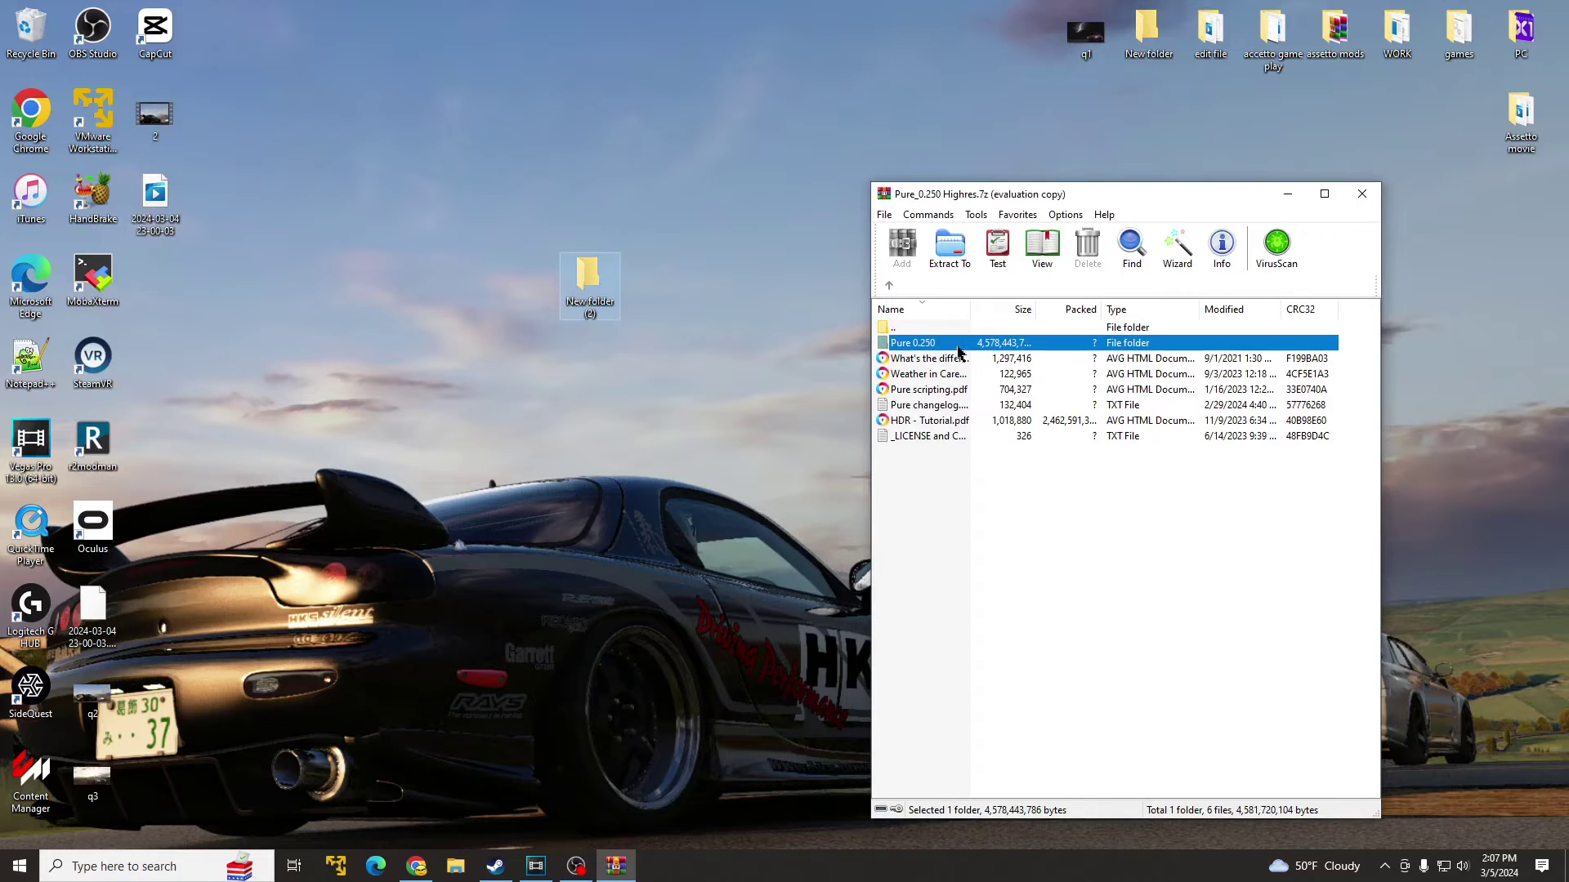
{"action": "left_click_drag", "start_coordinate": [948, 349], "coordinate": [590, 286]}
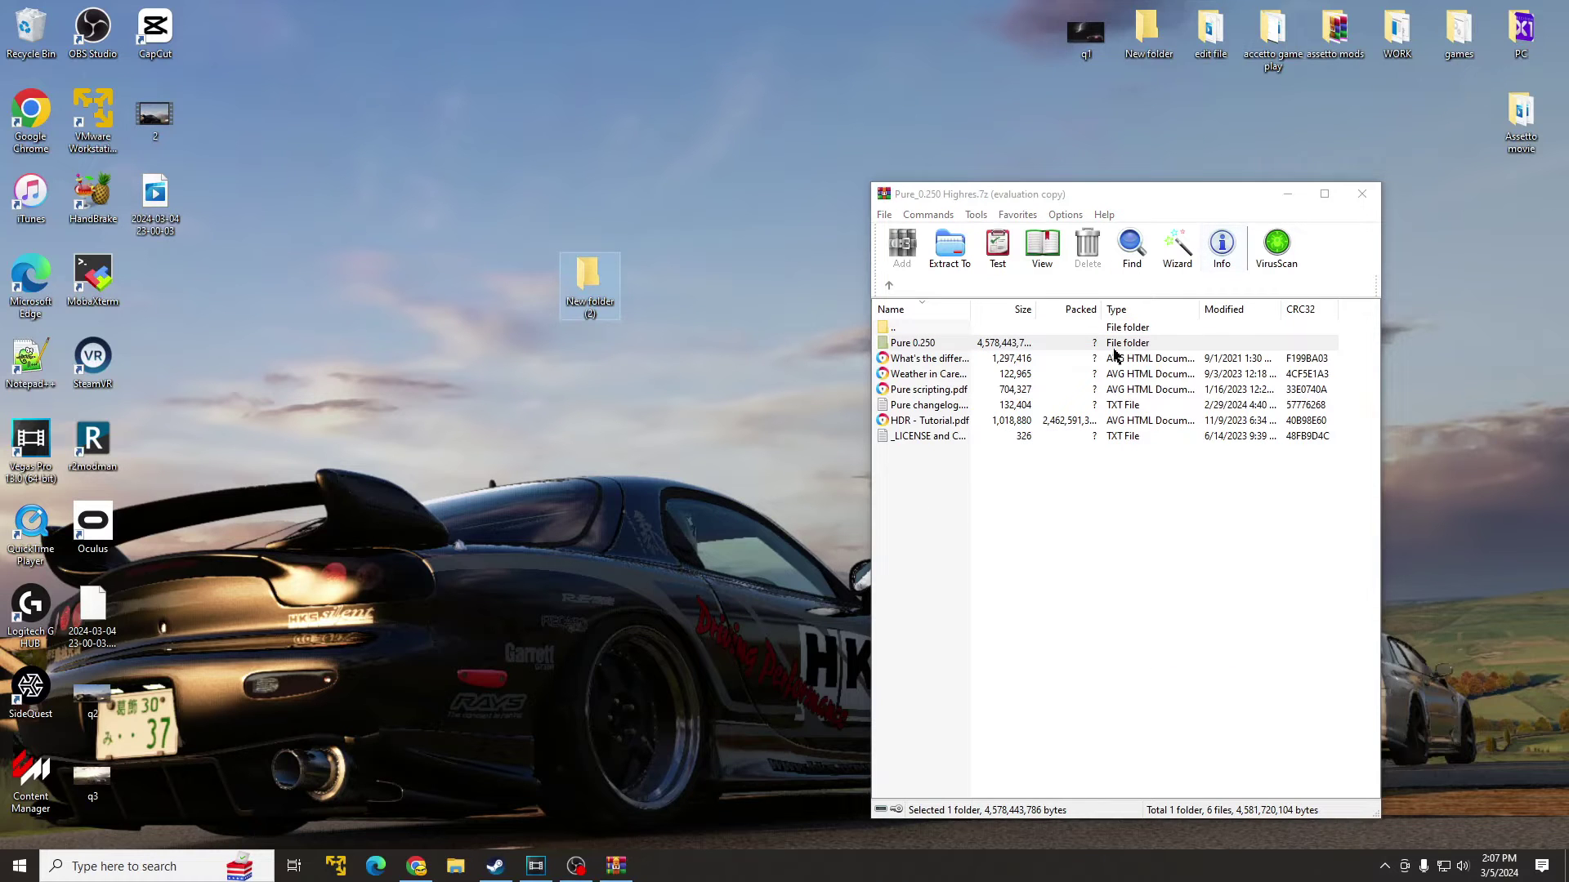
{"action": "left_click", "coordinate": [1362, 194]}
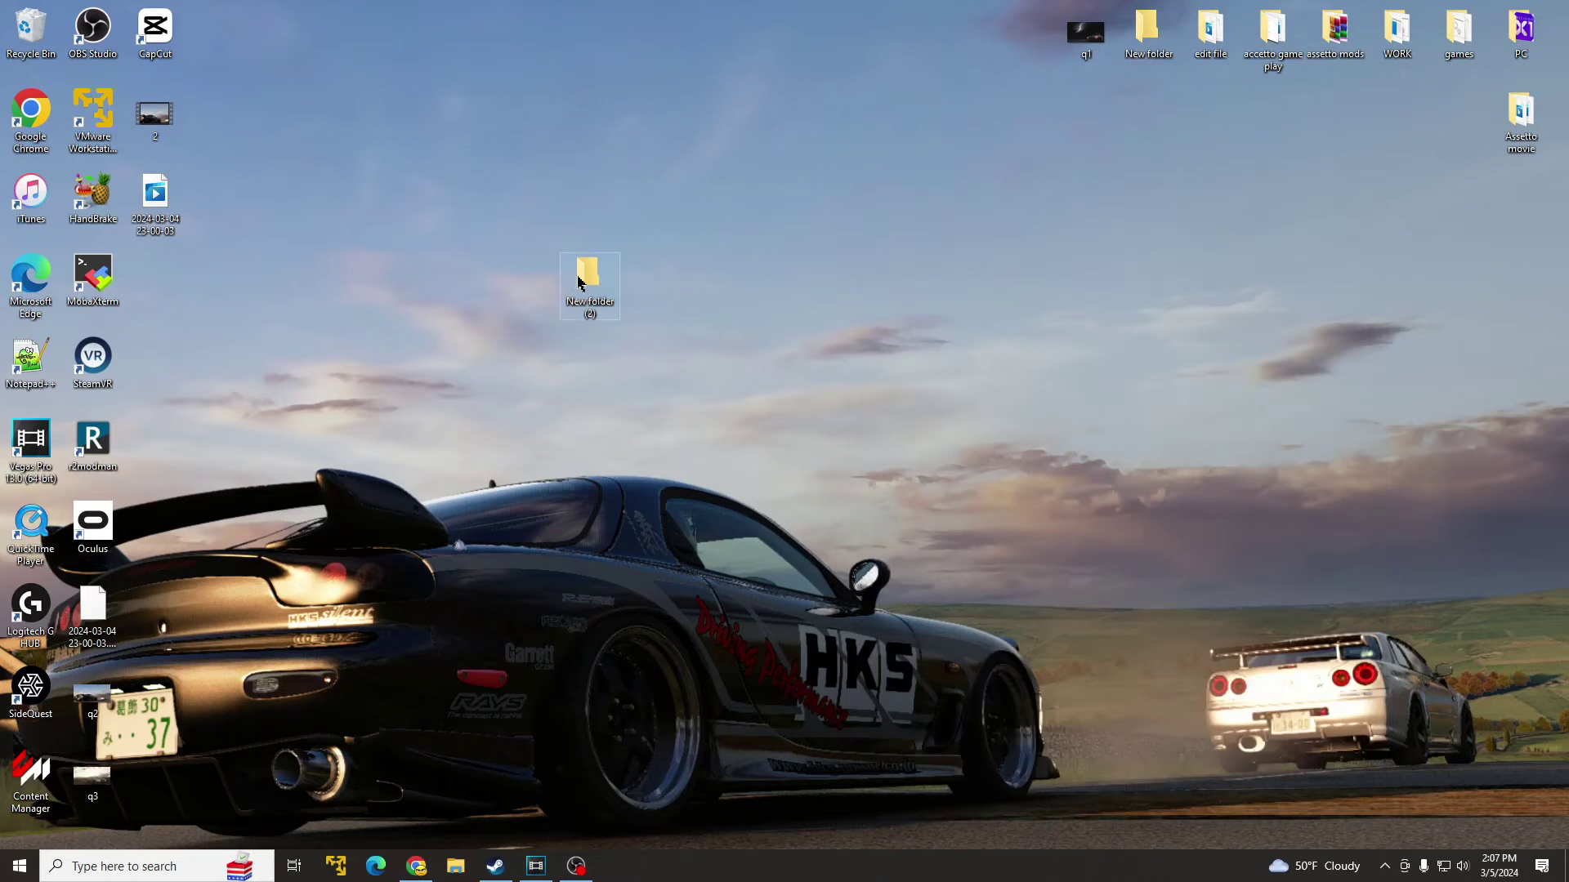
- Open the new folder, then the extracted Pure 0.250 folder, and run install_pure.bat
{"action": "left_click_drag", "start_coordinate": [583, 276], "coordinate": [823, 112]}
{"action": "double_click", "coordinate": [823, 112]}
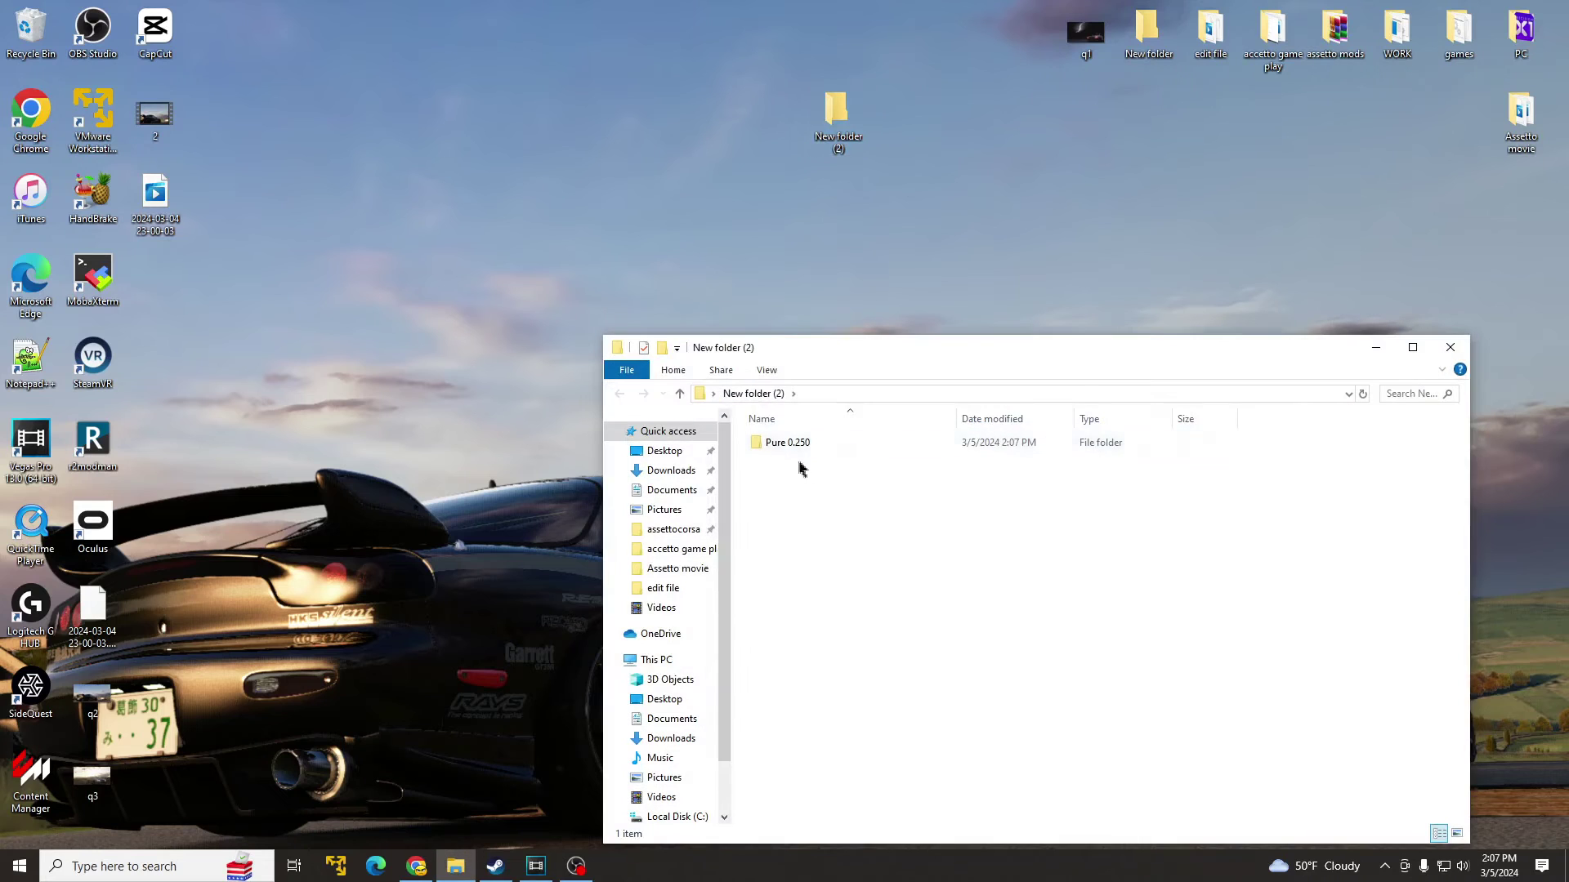
{"action": "double_click", "coordinate": [769, 445]}
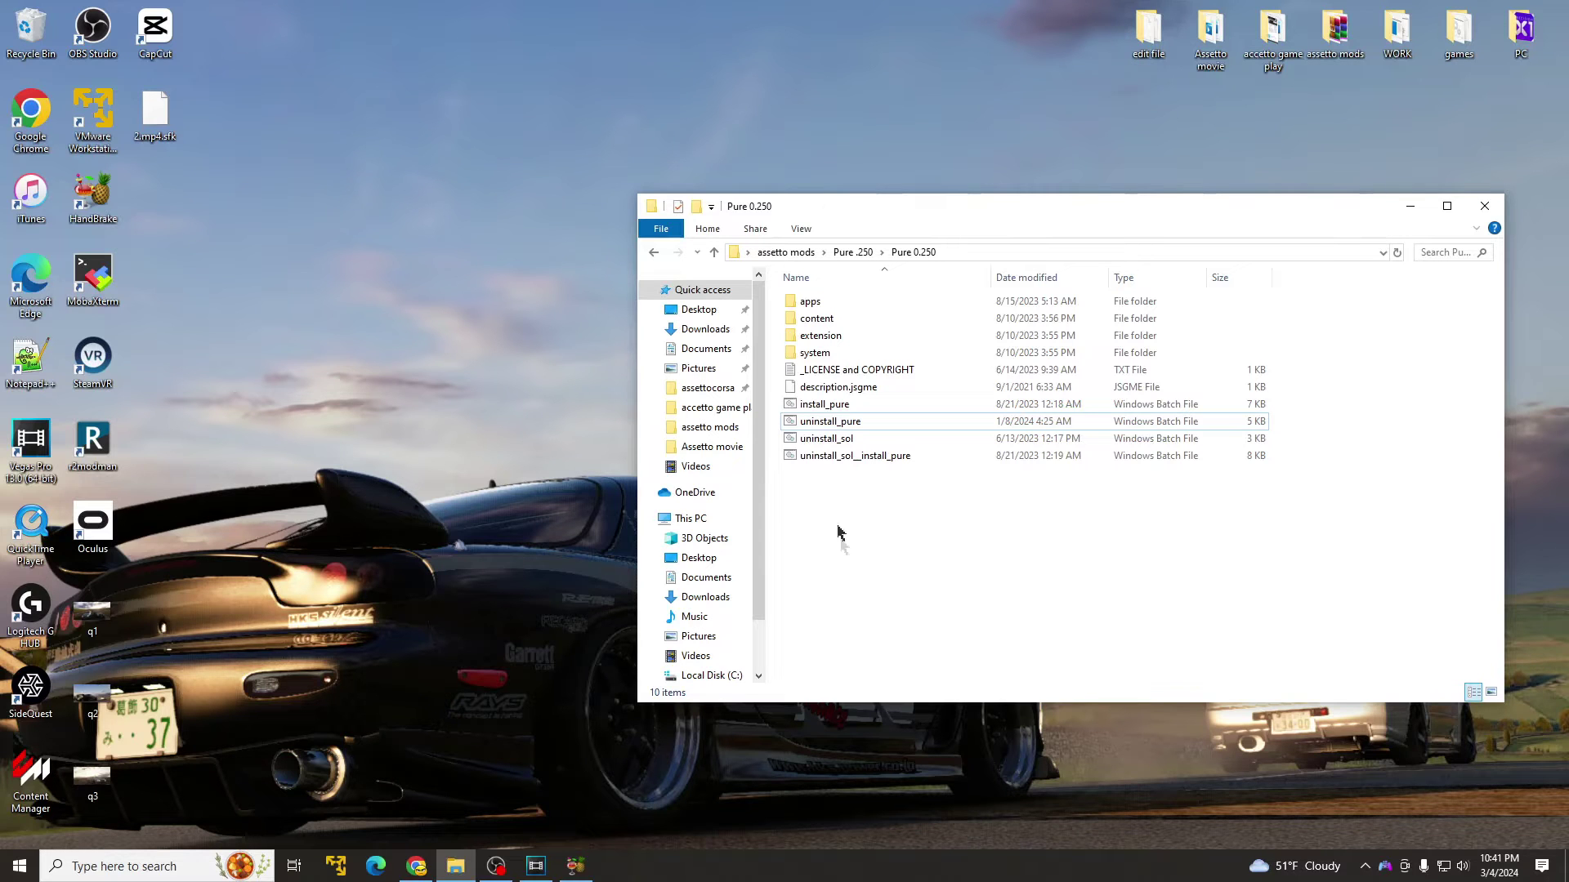
{"action": "left_click", "coordinate": [841, 406]}
{"action": "left_click", "coordinate": [845, 489]}
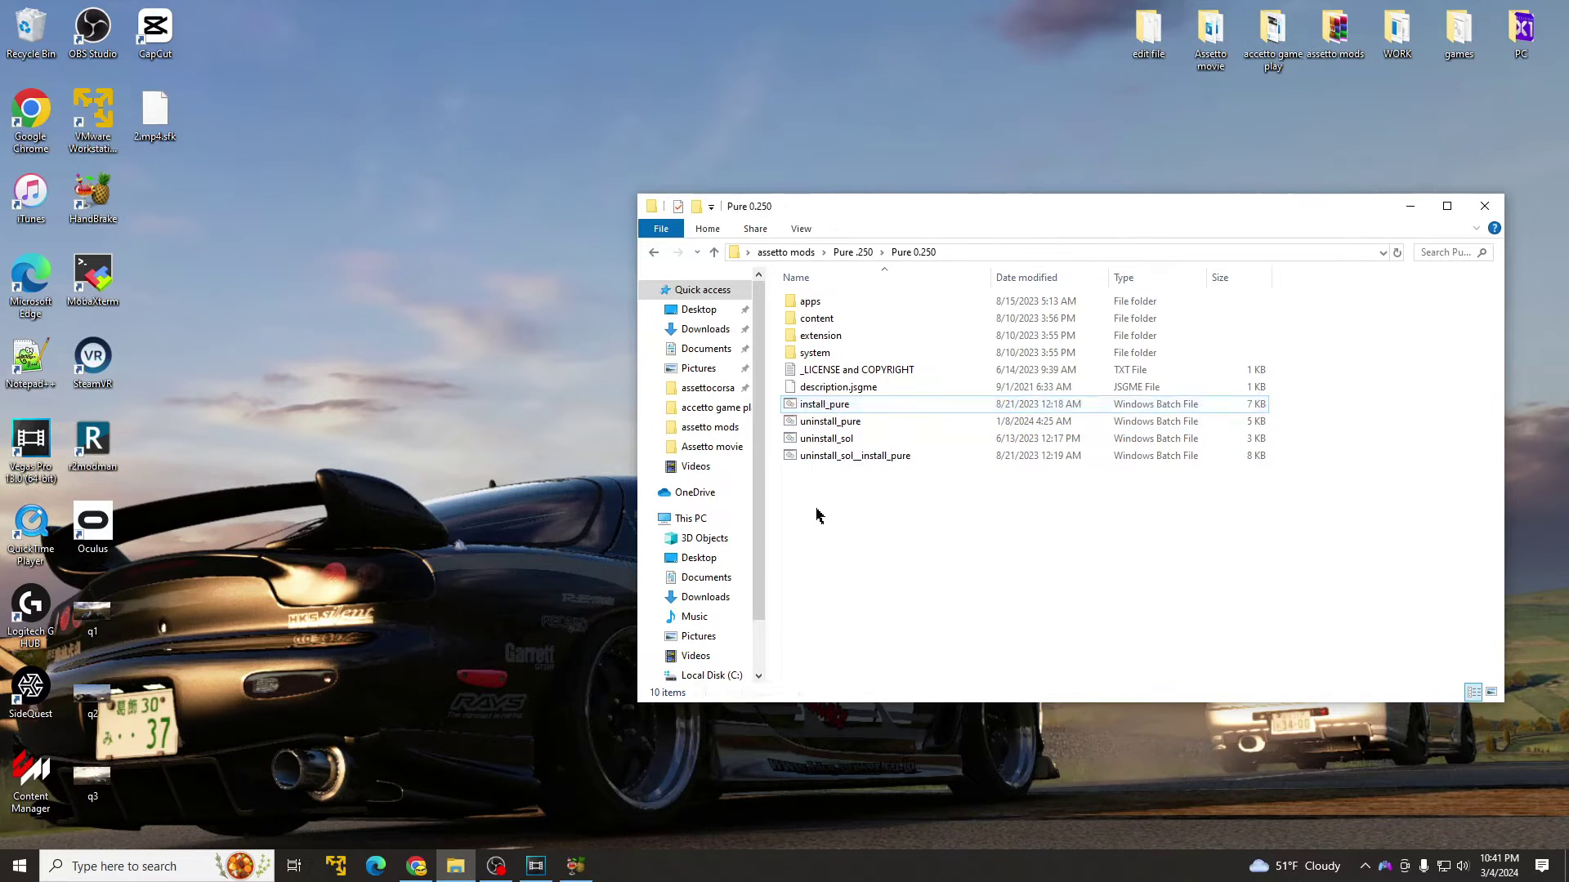
{"action": "double_click", "coordinate": [845, 406]}
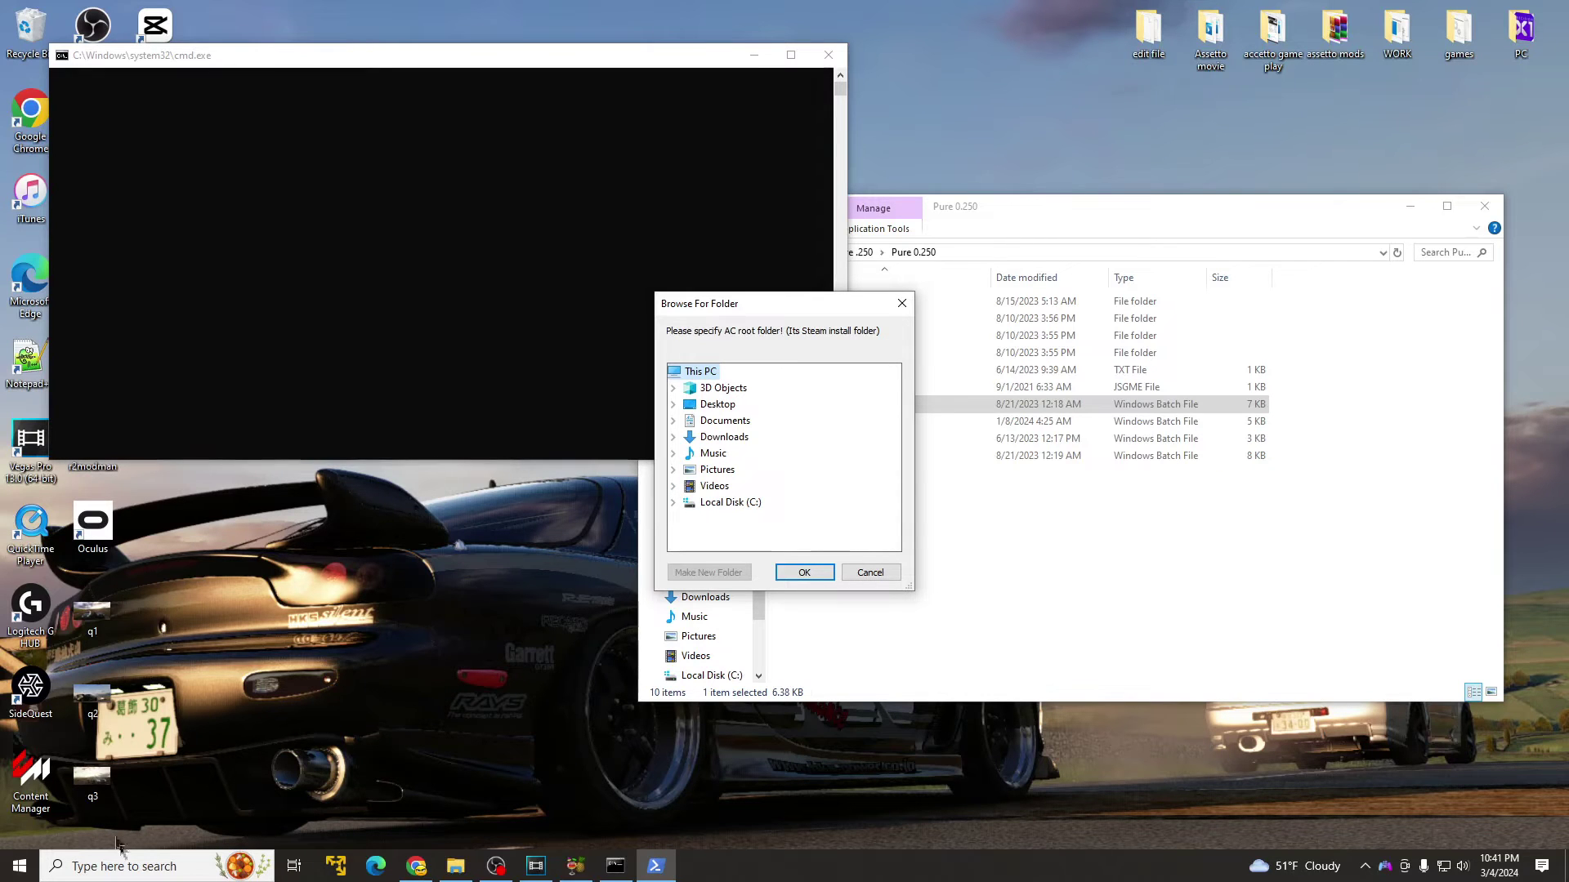
- Launch Steam and browse Assetto Corsa's installed files to find its install folder
{"action": "left_click", "coordinate": [149, 865]}
{"action": "type", "text": "st"}
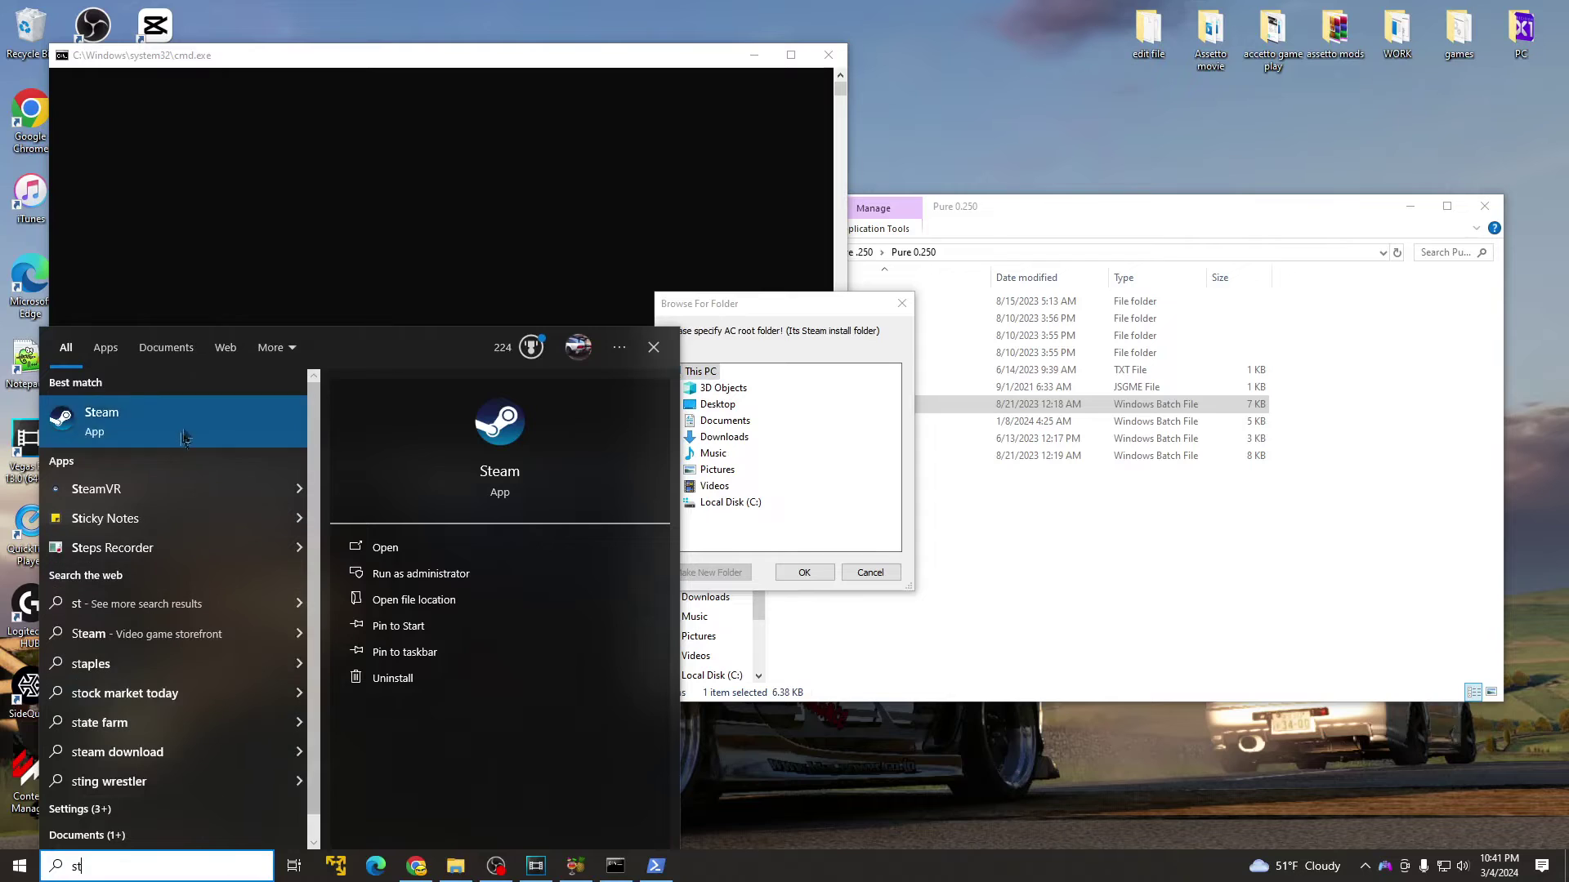
{"action": "key", "text": "Return"}
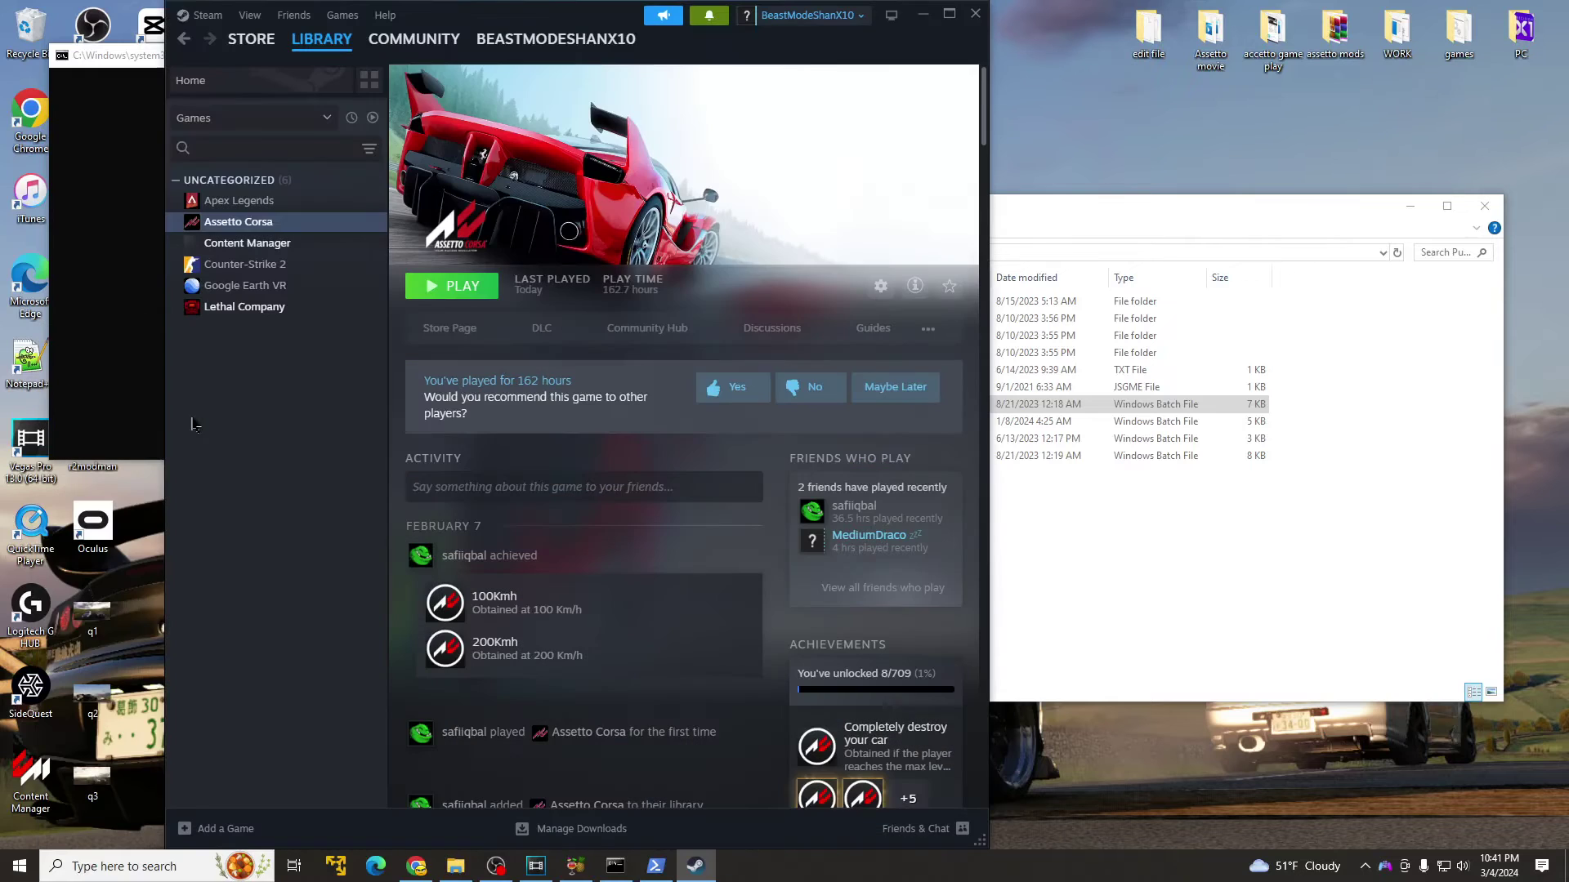
{"action": "right_click", "coordinate": [267, 224]}
{"action": "left_click", "coordinate": [347, 351]}
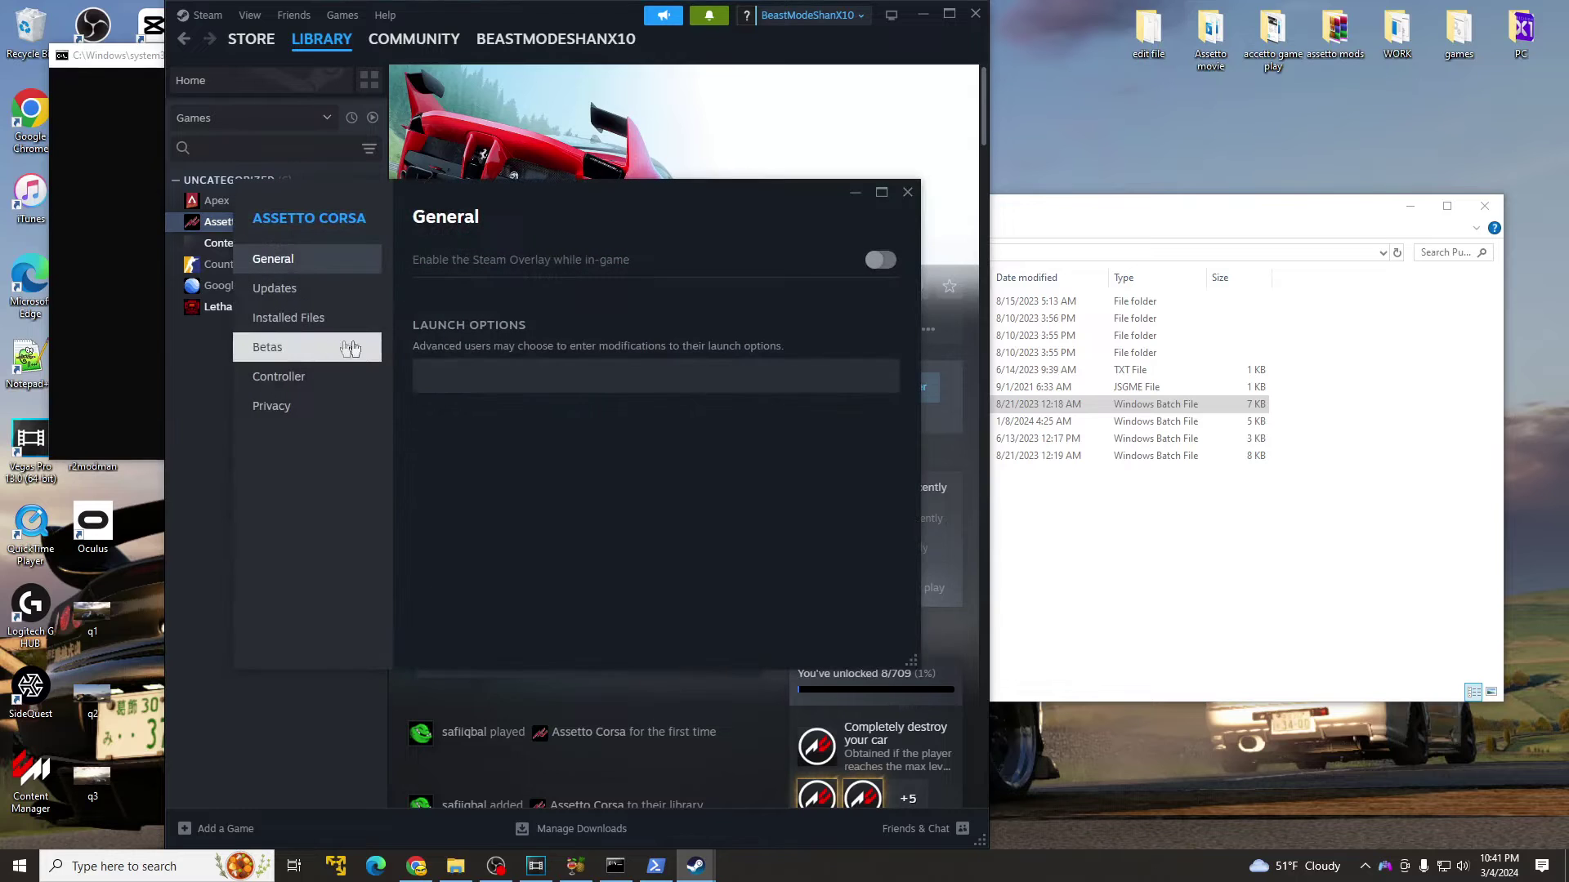
{"action": "left_click", "coordinate": [332, 325]}
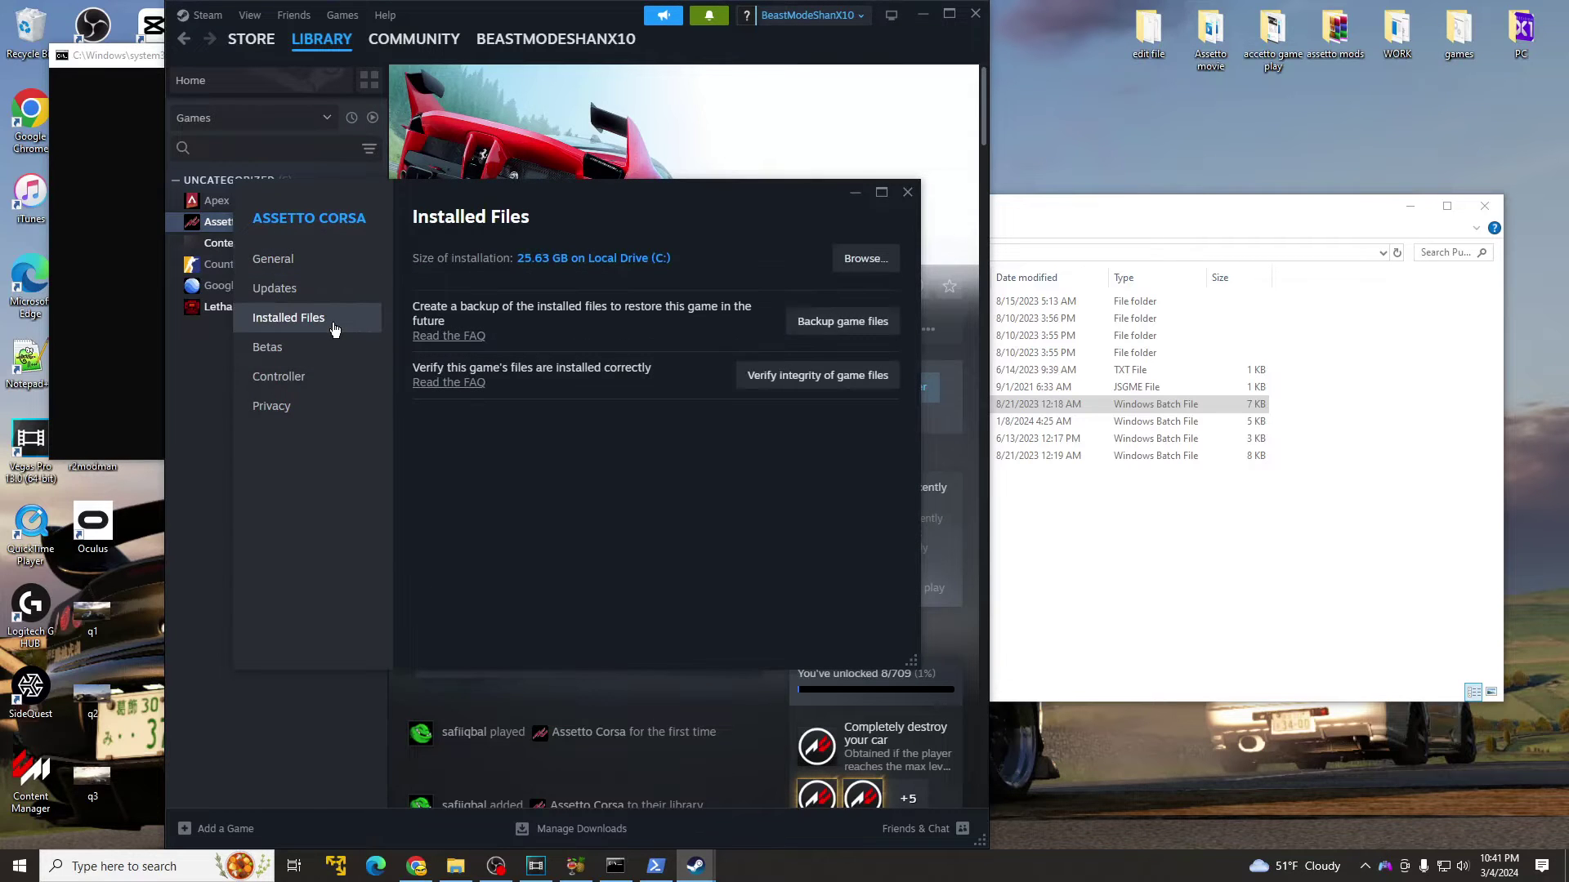
{"action": "left_click", "coordinate": [872, 260]}
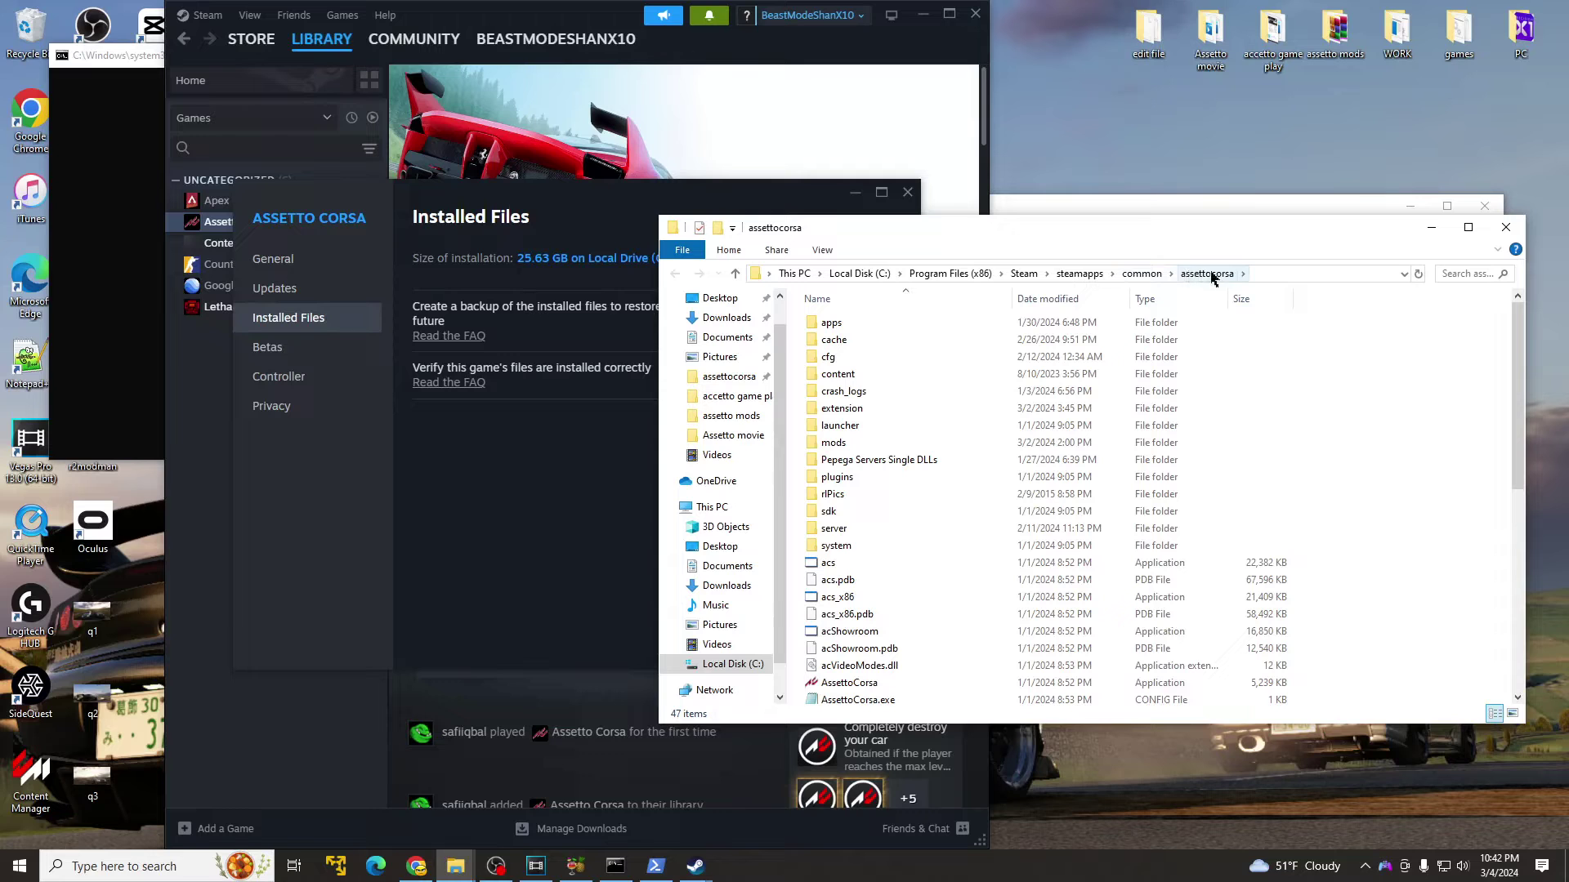
- Close the install folder, the Steam library and Assetto Corsa's properties window
{"action": "left_click", "coordinate": [1505, 227]}
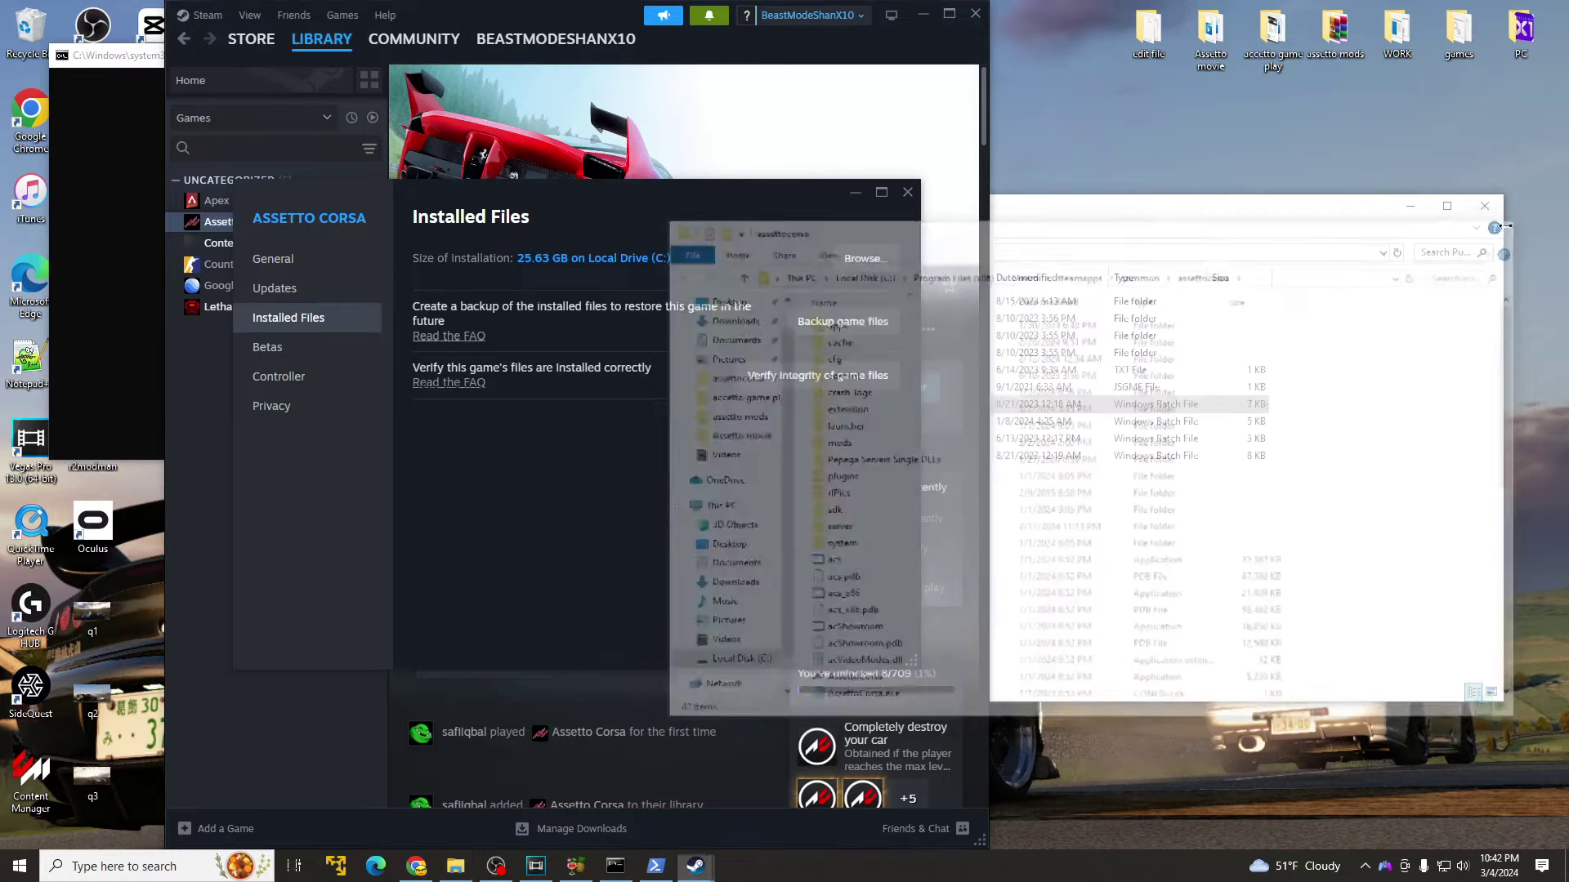
{"action": "left_click", "coordinate": [975, 22]}
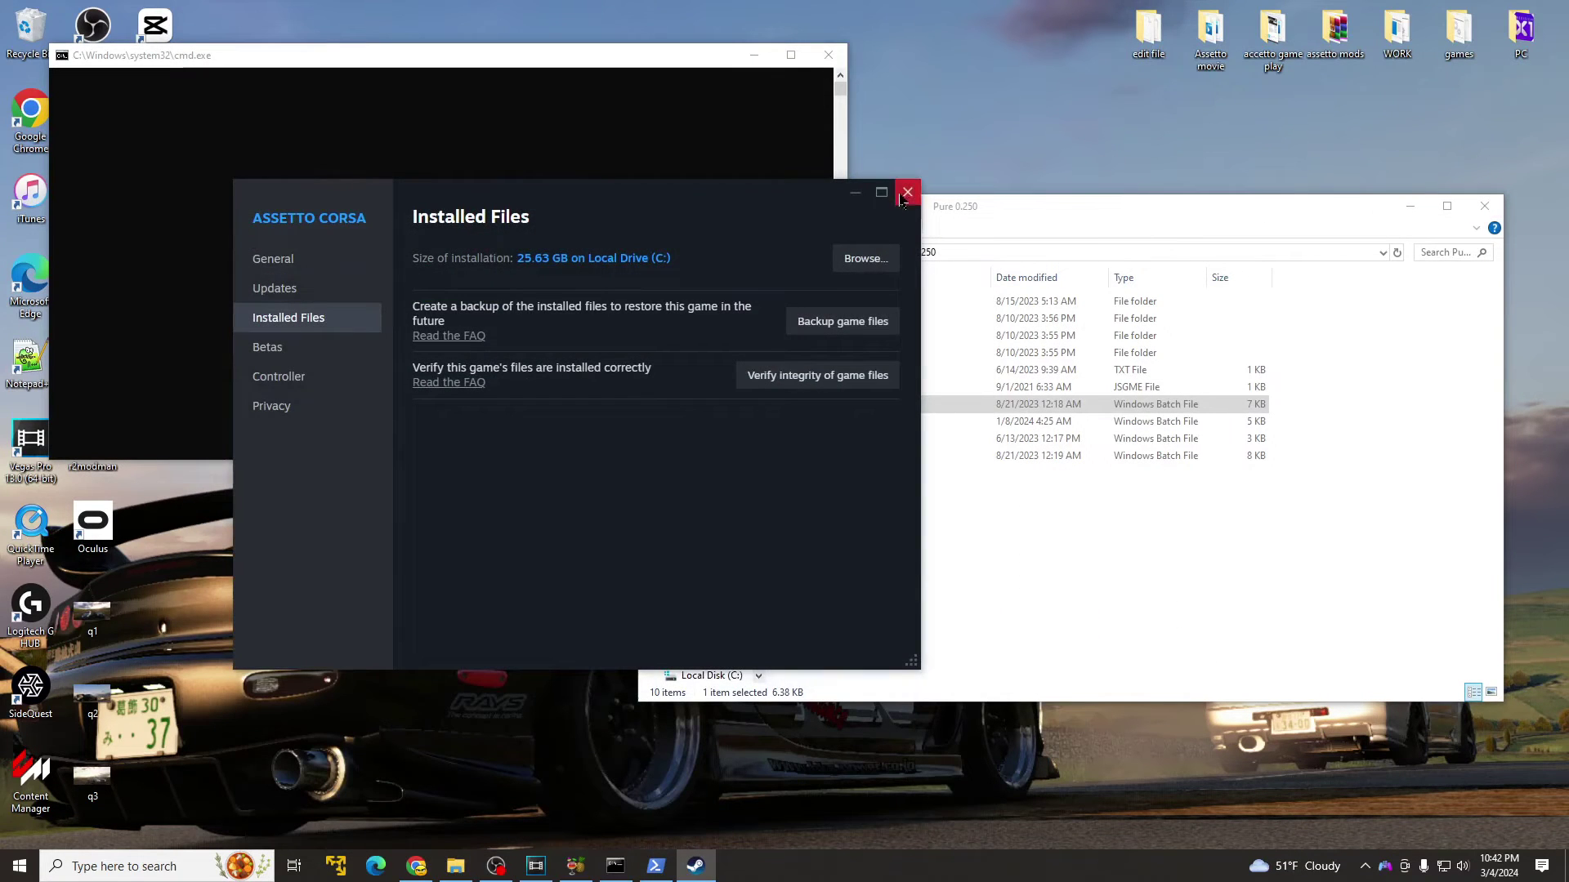
{"action": "left_click", "coordinate": [907, 191]}
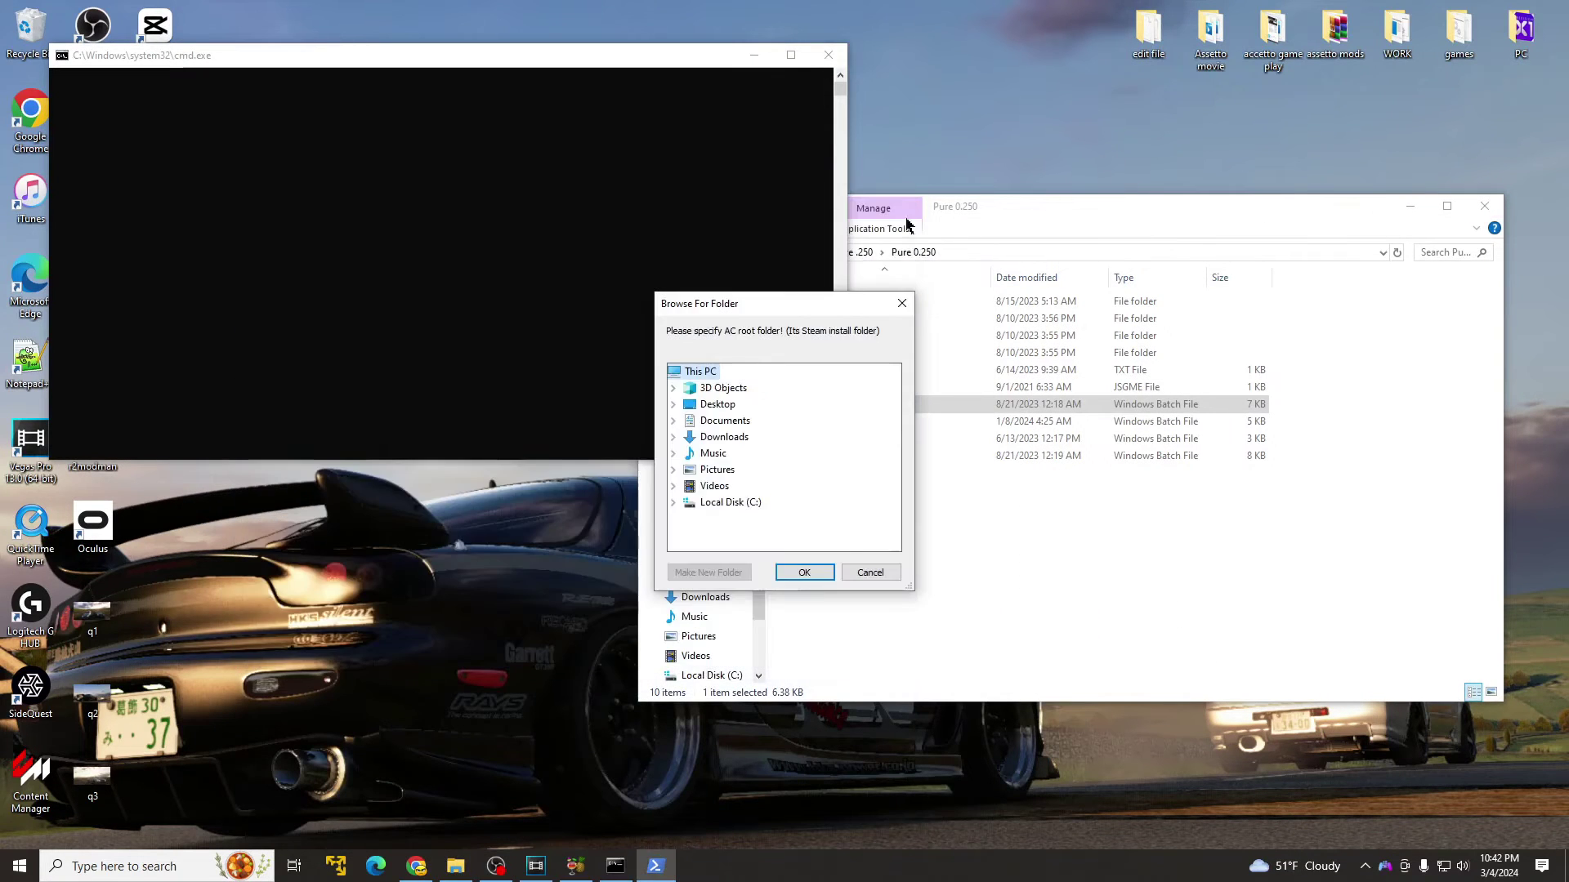
- Pick C:\Program Files (x86)\Steam\steamapps\common\assettocorsa as the Pure install folder and confirm
{"action": "left_click", "coordinate": [673, 502]}
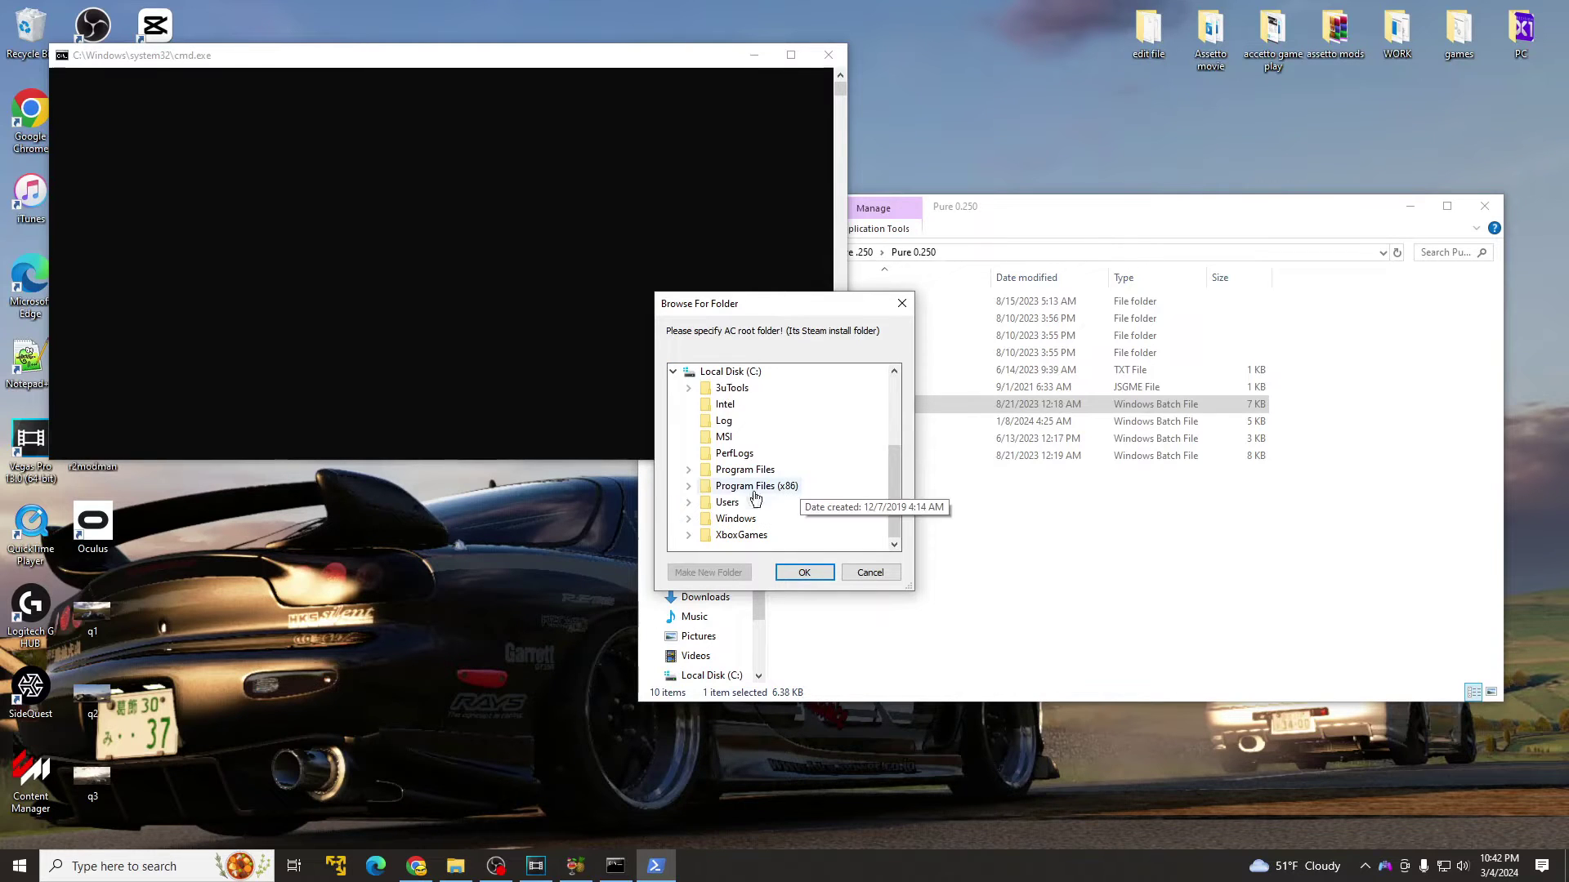
{"action": "left_click", "coordinate": [689, 486]}
{"action": "scroll", "coordinate": [760, 482], "scroll_direction": "down", "scroll_amount": 8}
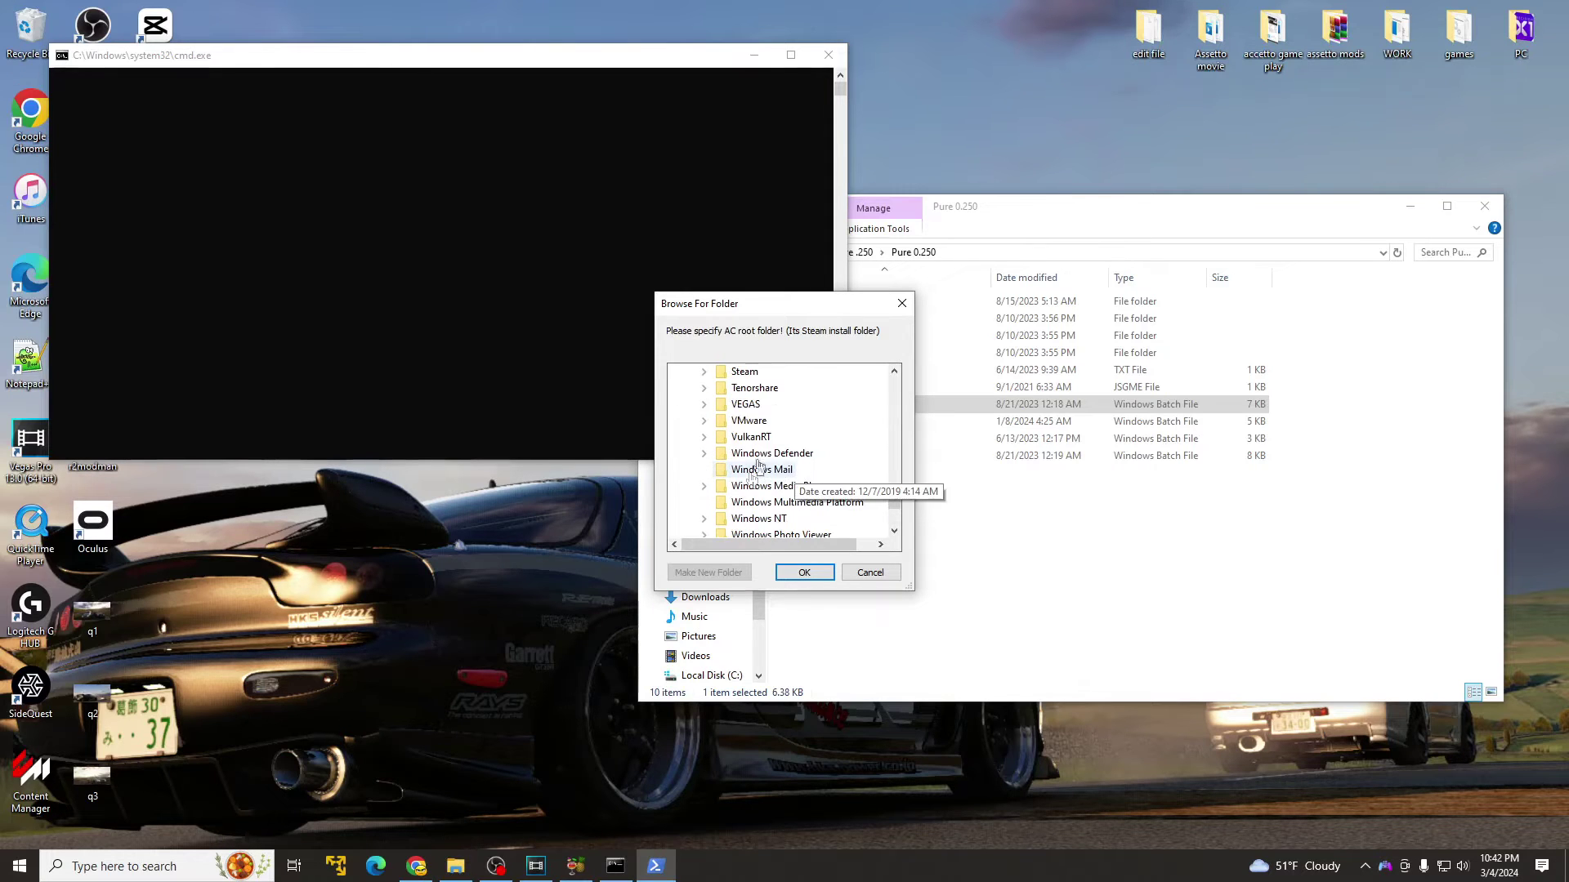
{"action": "double_click", "coordinate": [745, 372]}
{"action": "scroll", "coordinate": [817, 470], "scroll_direction": "down", "scroll_amount": 3}
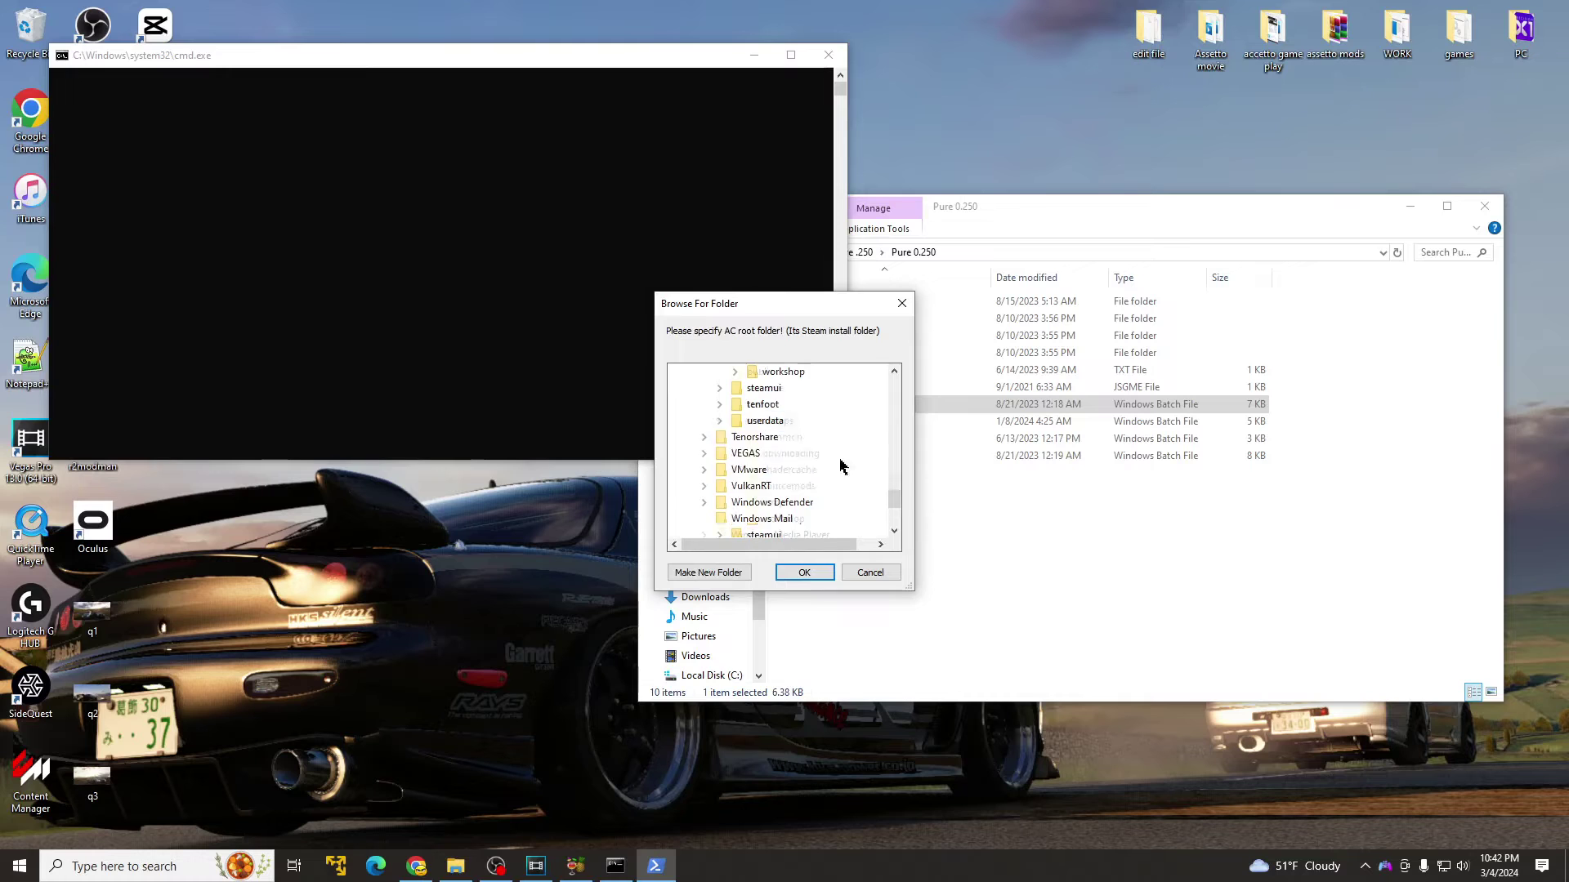
{"action": "scroll", "coordinate": [796, 450], "scroll_direction": "up", "scroll_amount": 3}
{"action": "double_click", "coordinate": [798, 456]}
{"action": "double_click", "coordinate": [801, 438]}
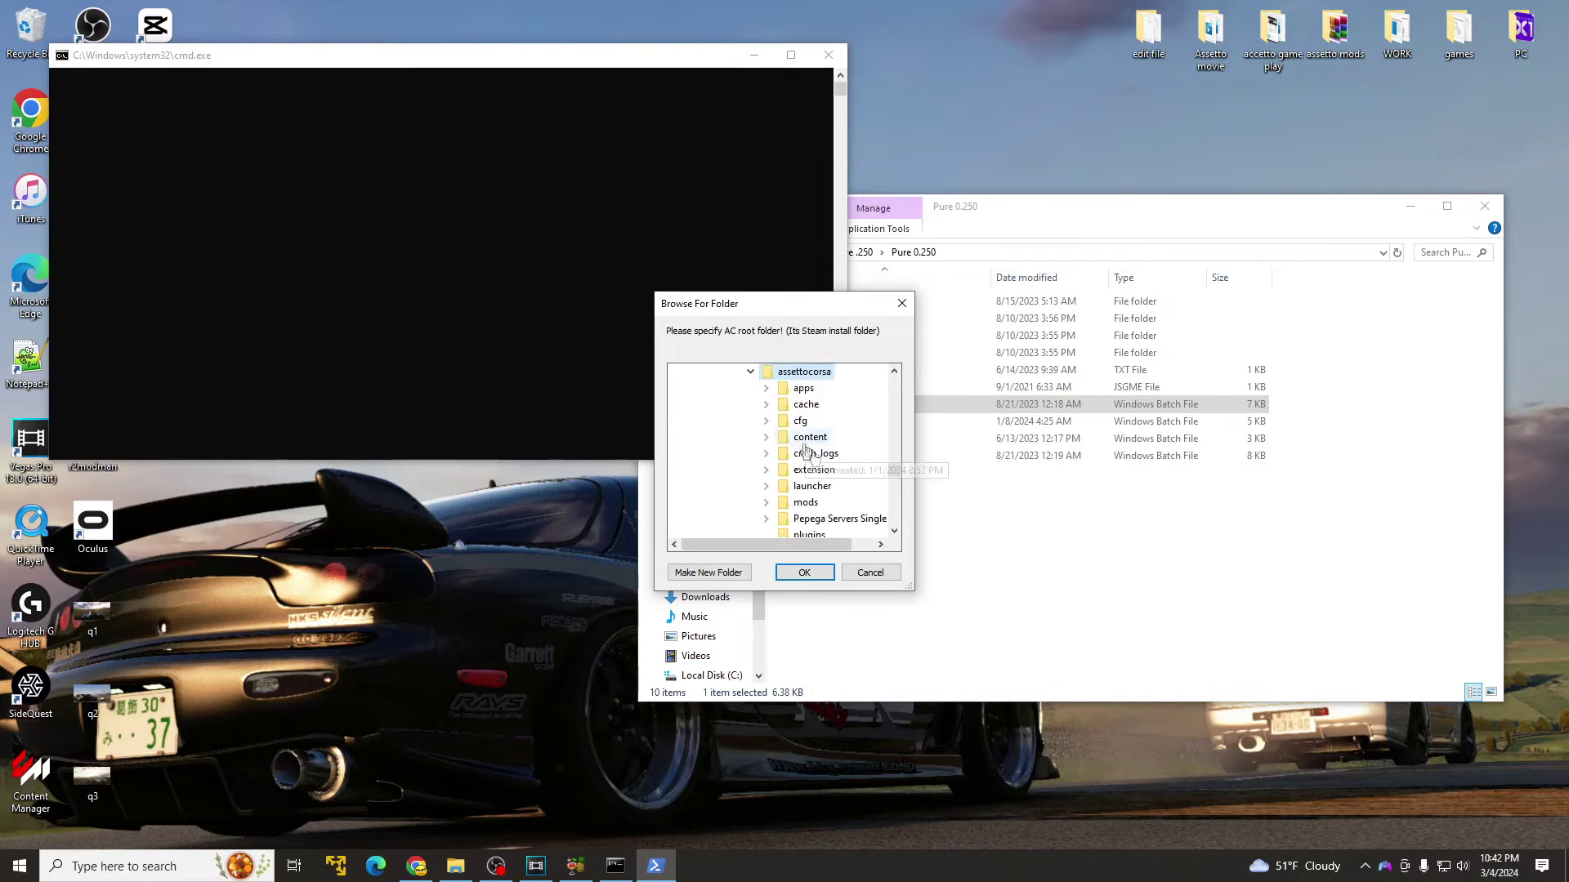
{"action": "left_click", "coordinate": [804, 572]}
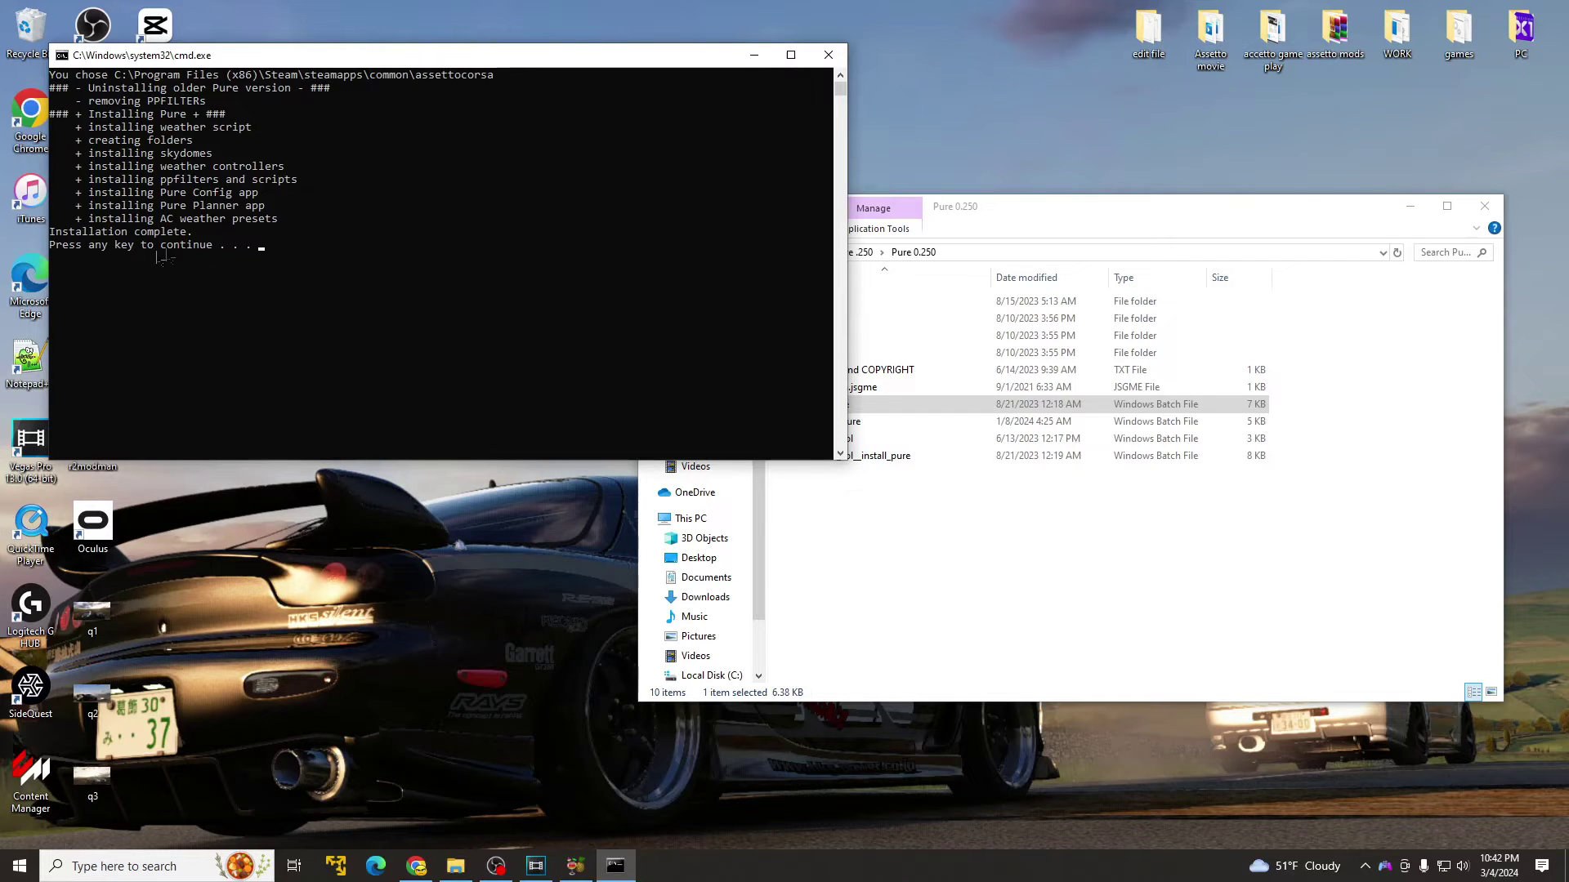
- Dismiss the finished Pure installer and close the Pure files window
{"action": "key", "text": "Return"}
{"action": "left_click", "coordinate": [1484, 205]}
{"action": "right_click", "coordinate": [988, 207]}
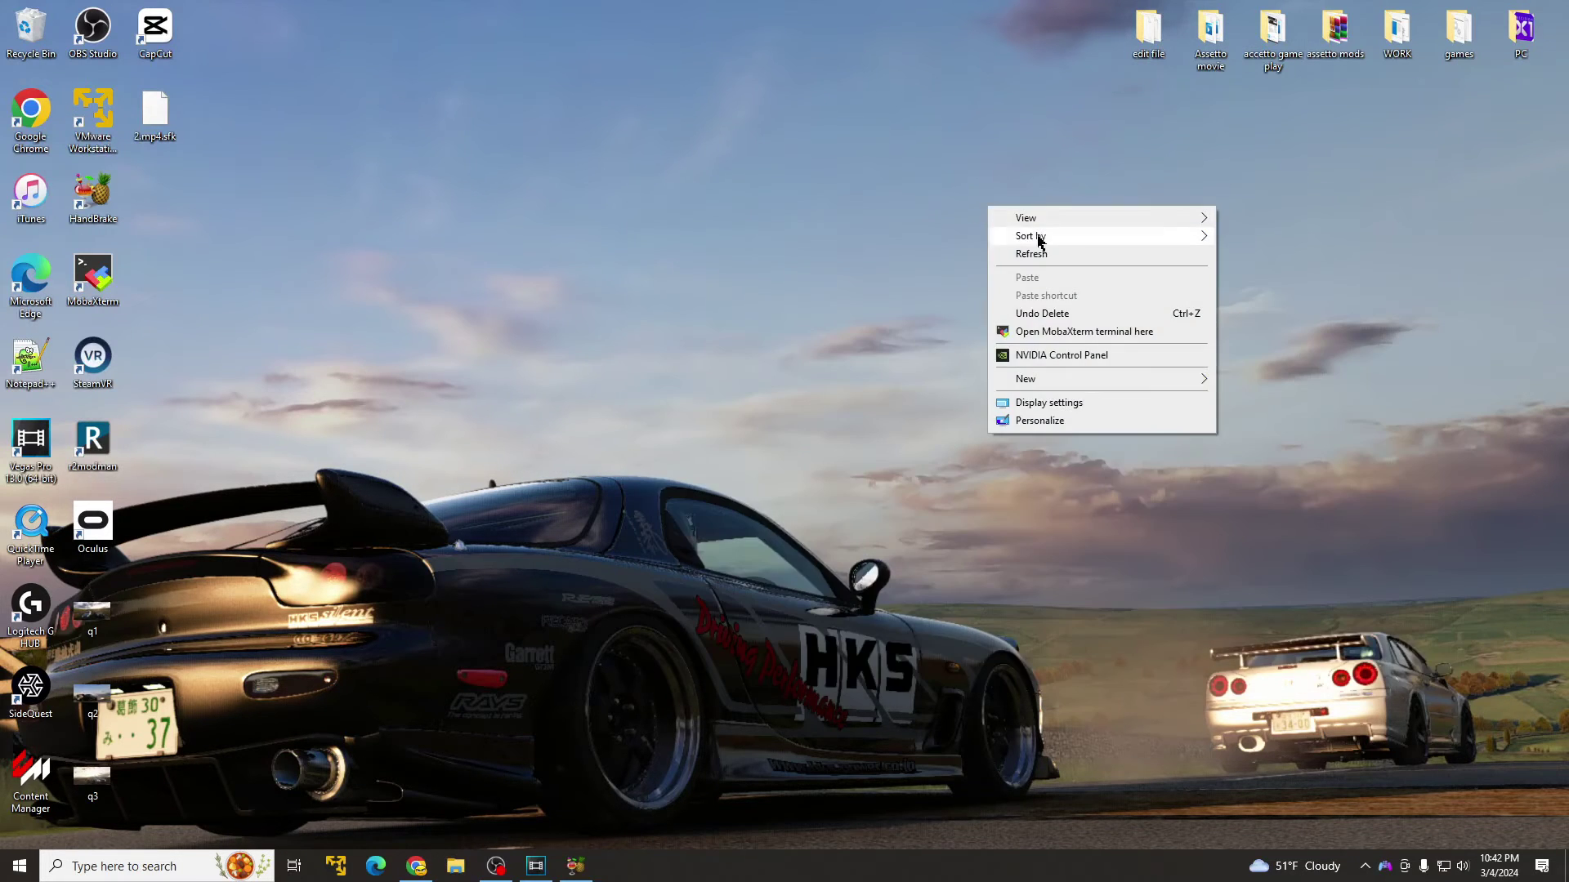
- Refresh the desktop, launch Content Manager and check the Weather FX weather style is Pure
{"action": "left_click", "coordinate": [1037, 254]}
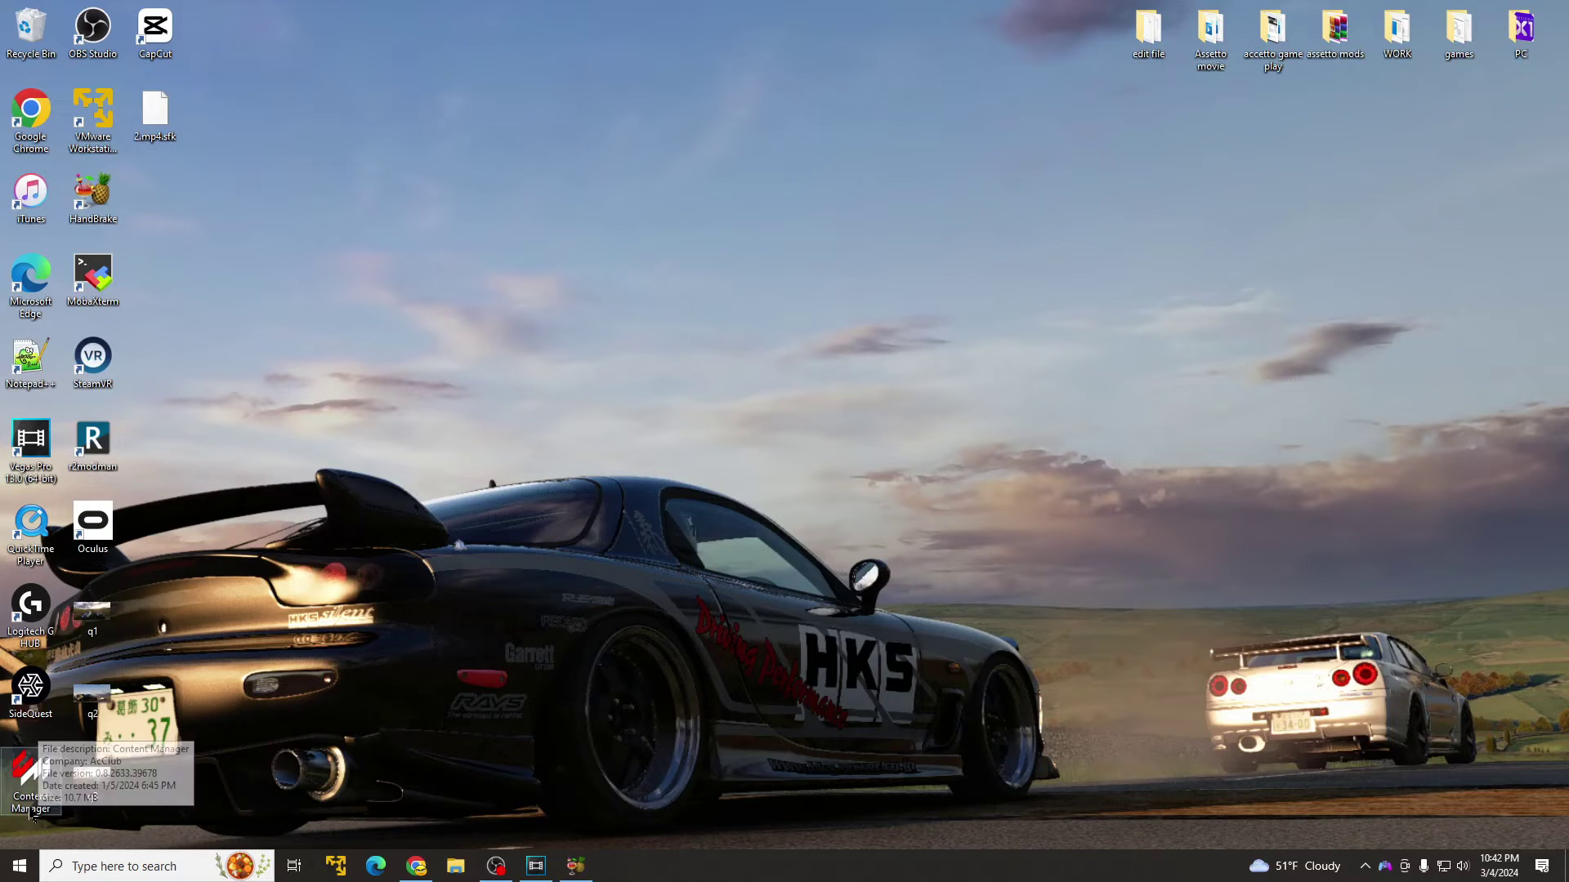
{"action": "double_click", "coordinate": [4, 776]}
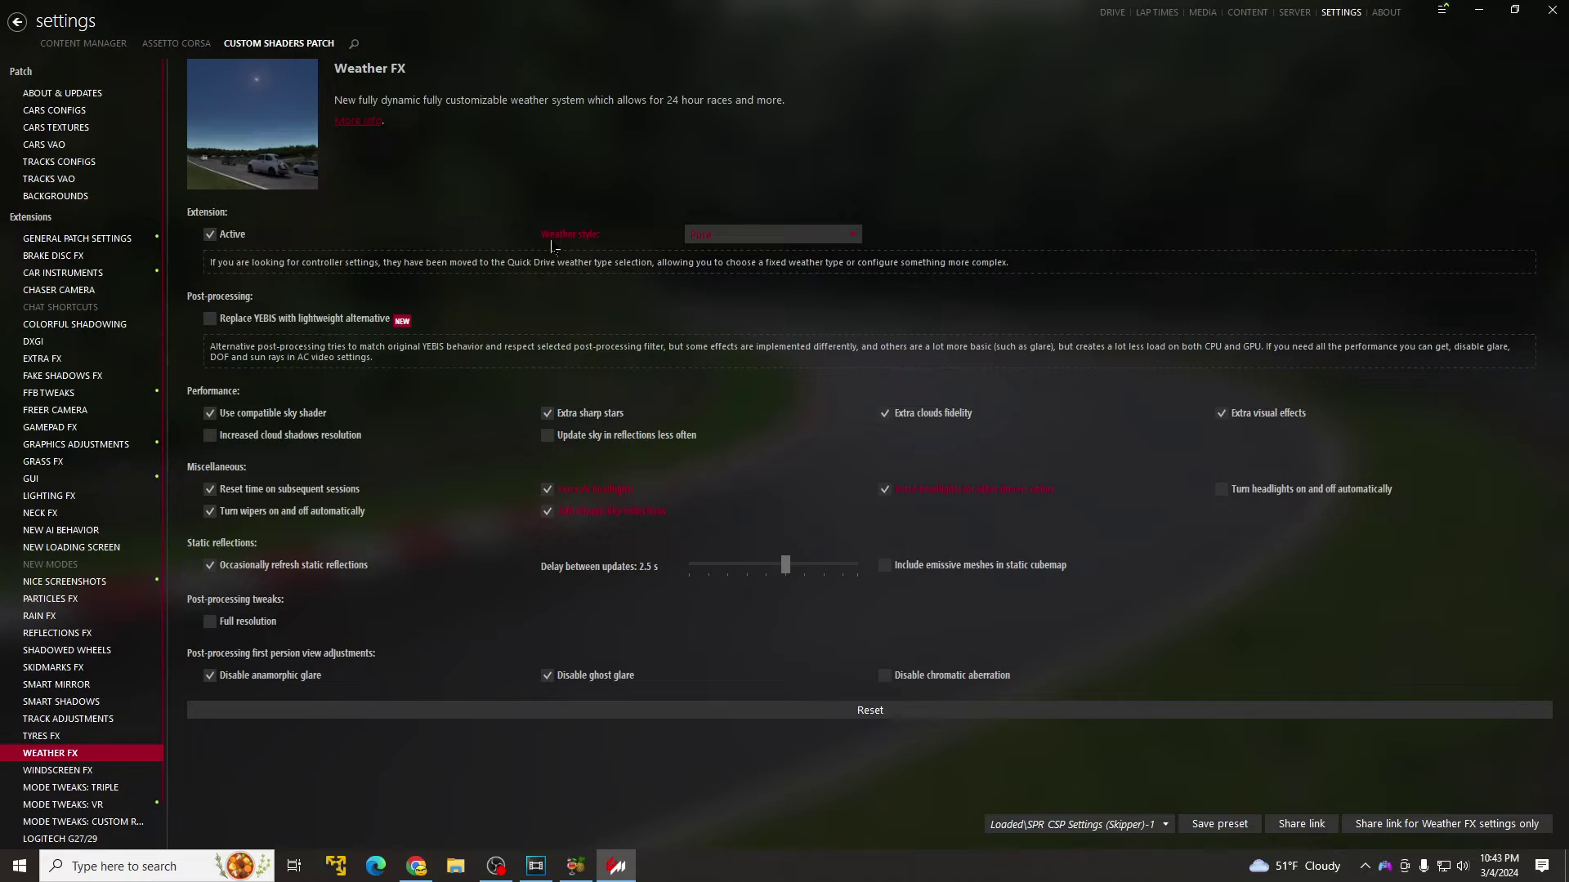
{"action": "left_click", "coordinate": [723, 235]}
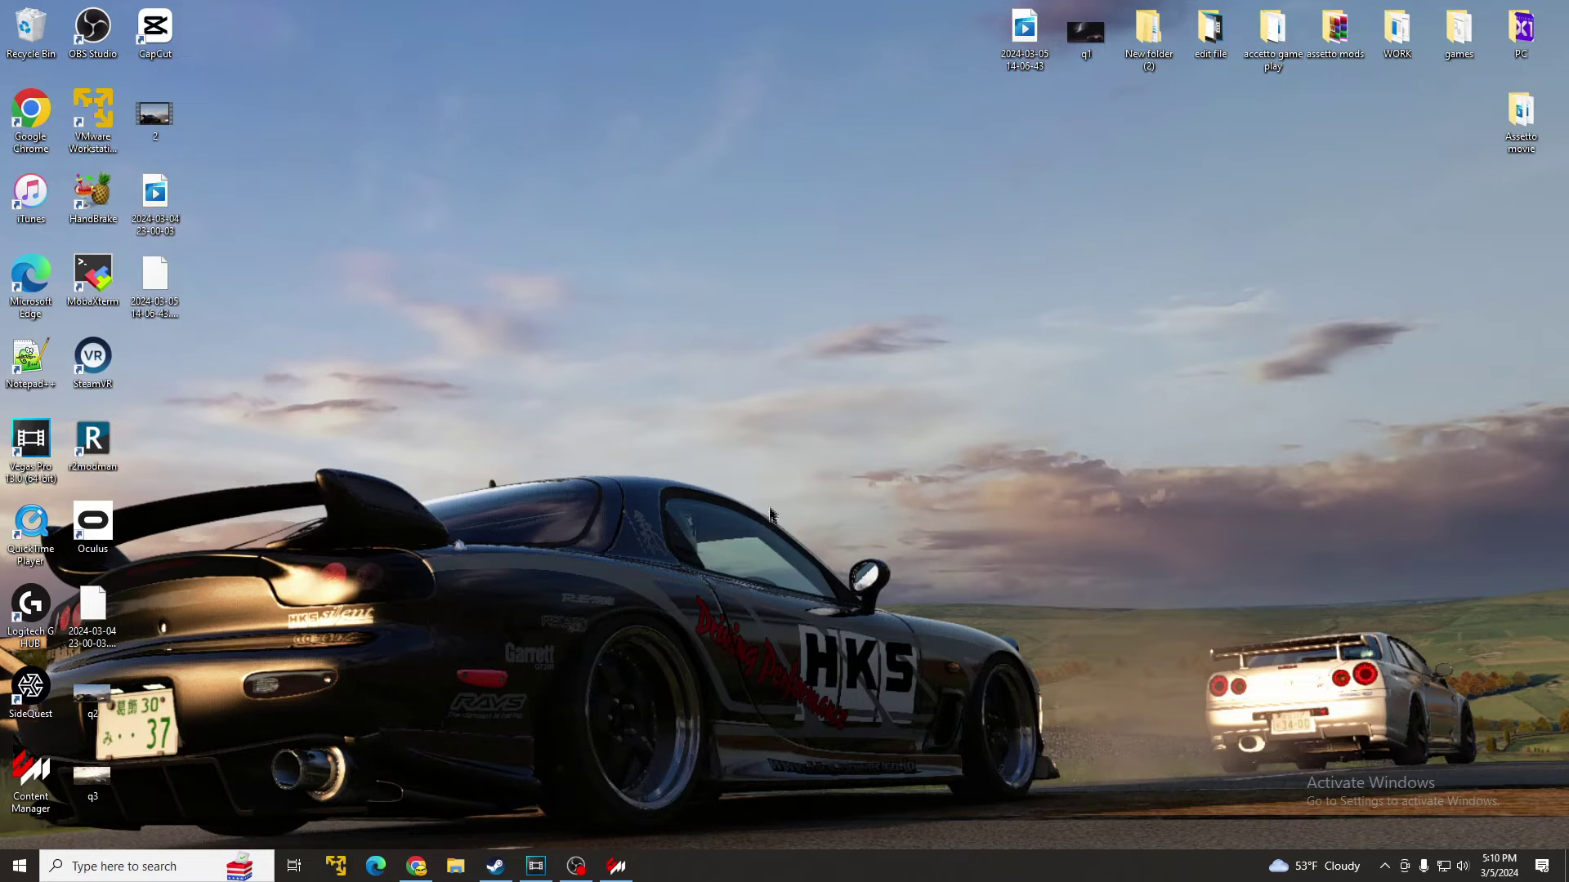
- Verify CSP 0.2.3-preview1 is active under About & Updates, then minimise Content Manager
{"action": "left_click", "coordinate": [616, 866]}
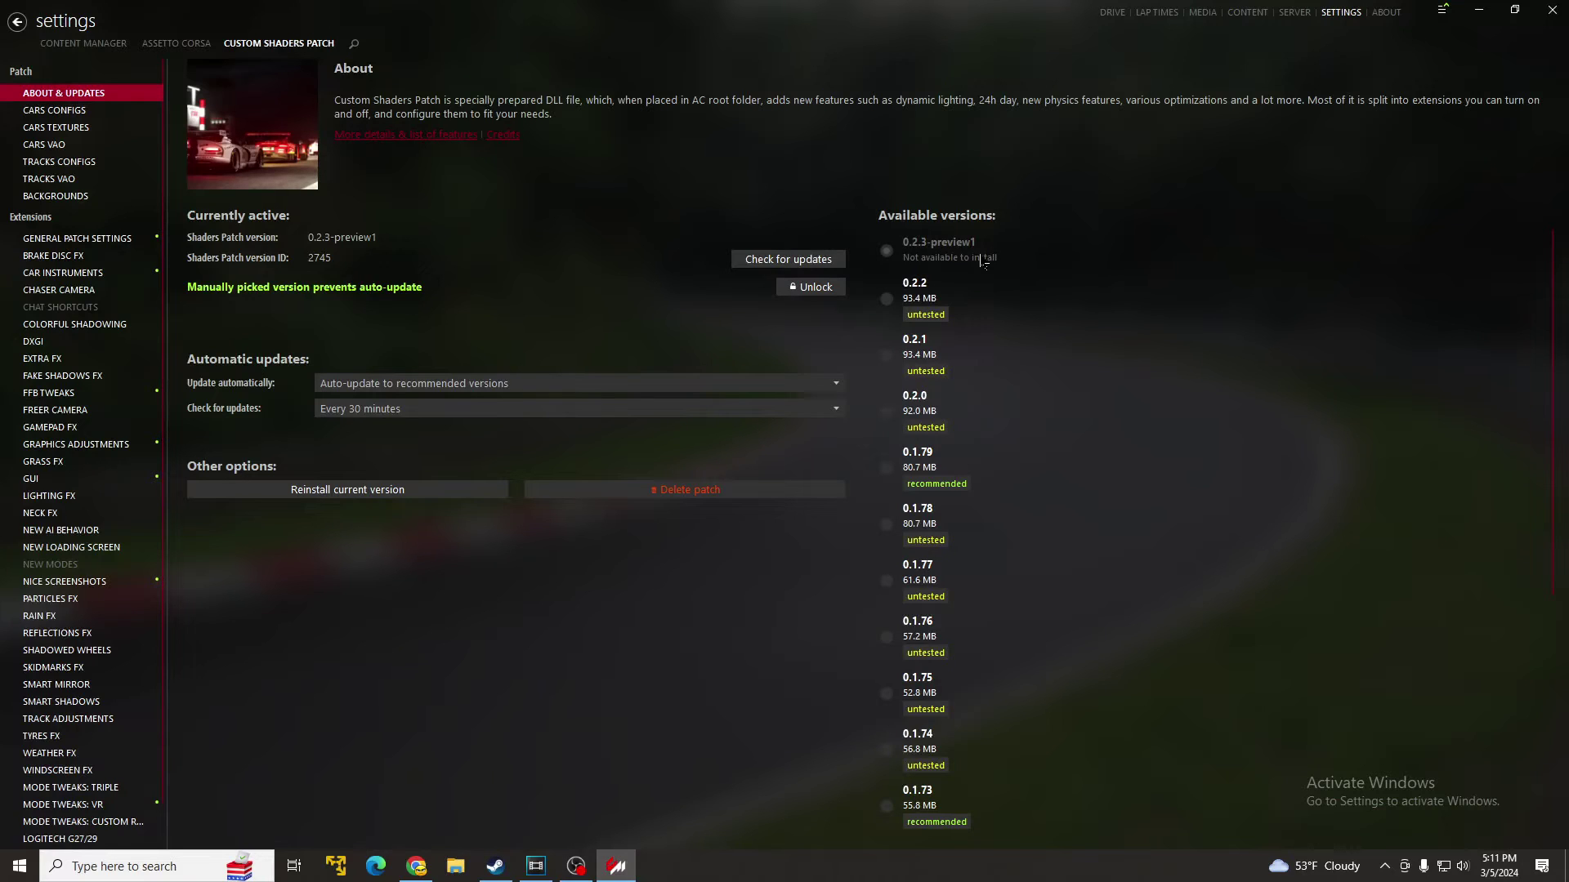
{"action": "mouse_move", "coordinate": [920, 417]}
{"action": "left_click", "coordinate": [1479, 9]}
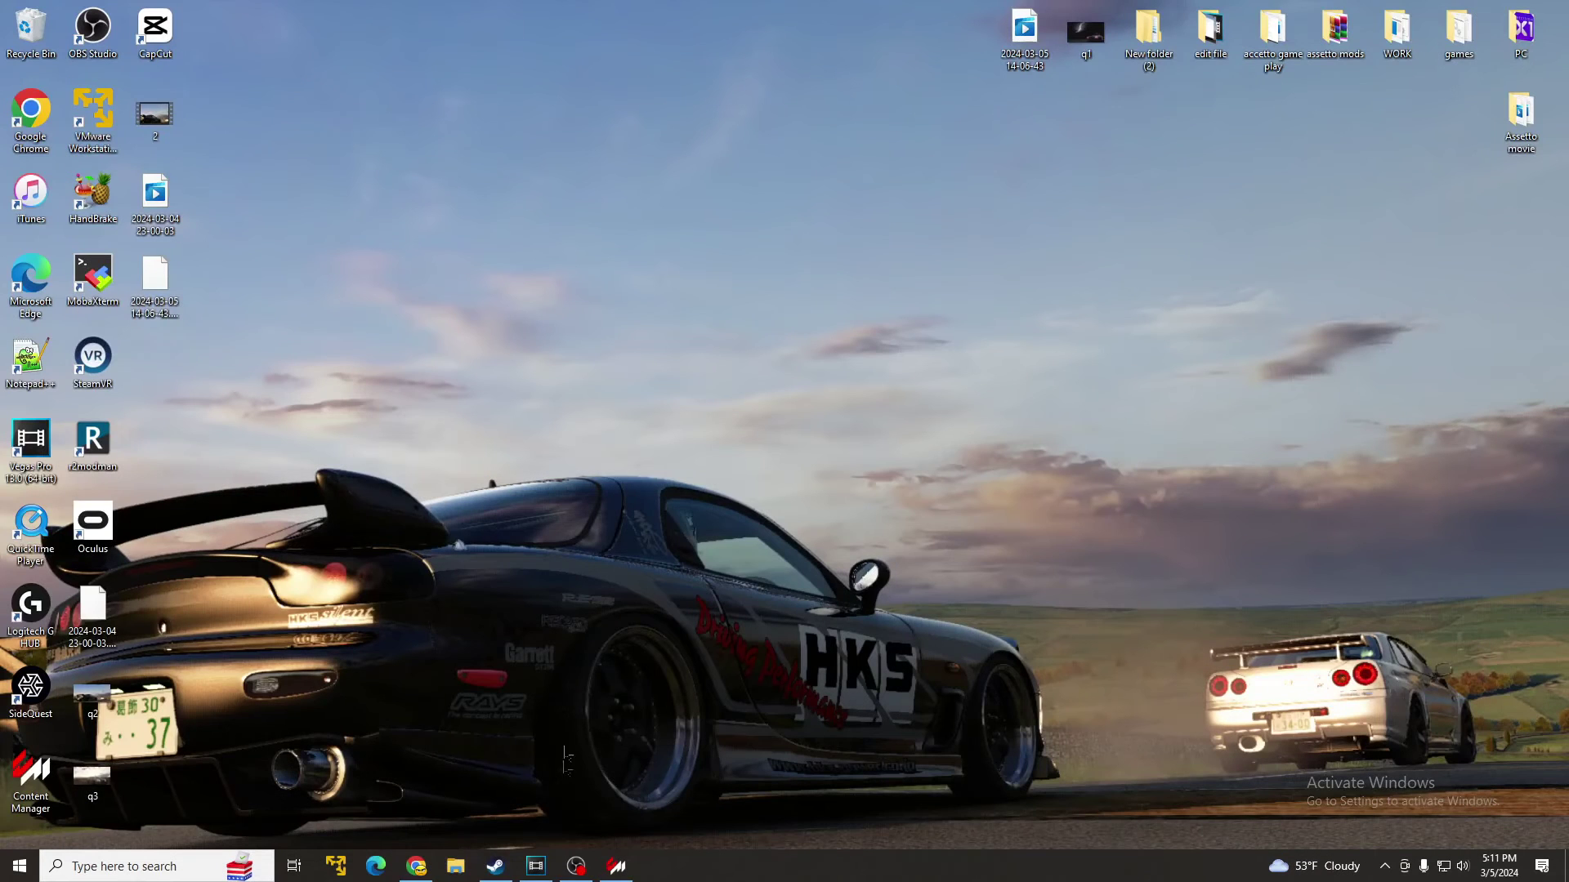
- Find '0.2.3' on the Patreon page and download lights-patch-v0.2.3-preview1-full.zip, then show the desktop
{"action": "left_click", "coordinate": [417, 866]}
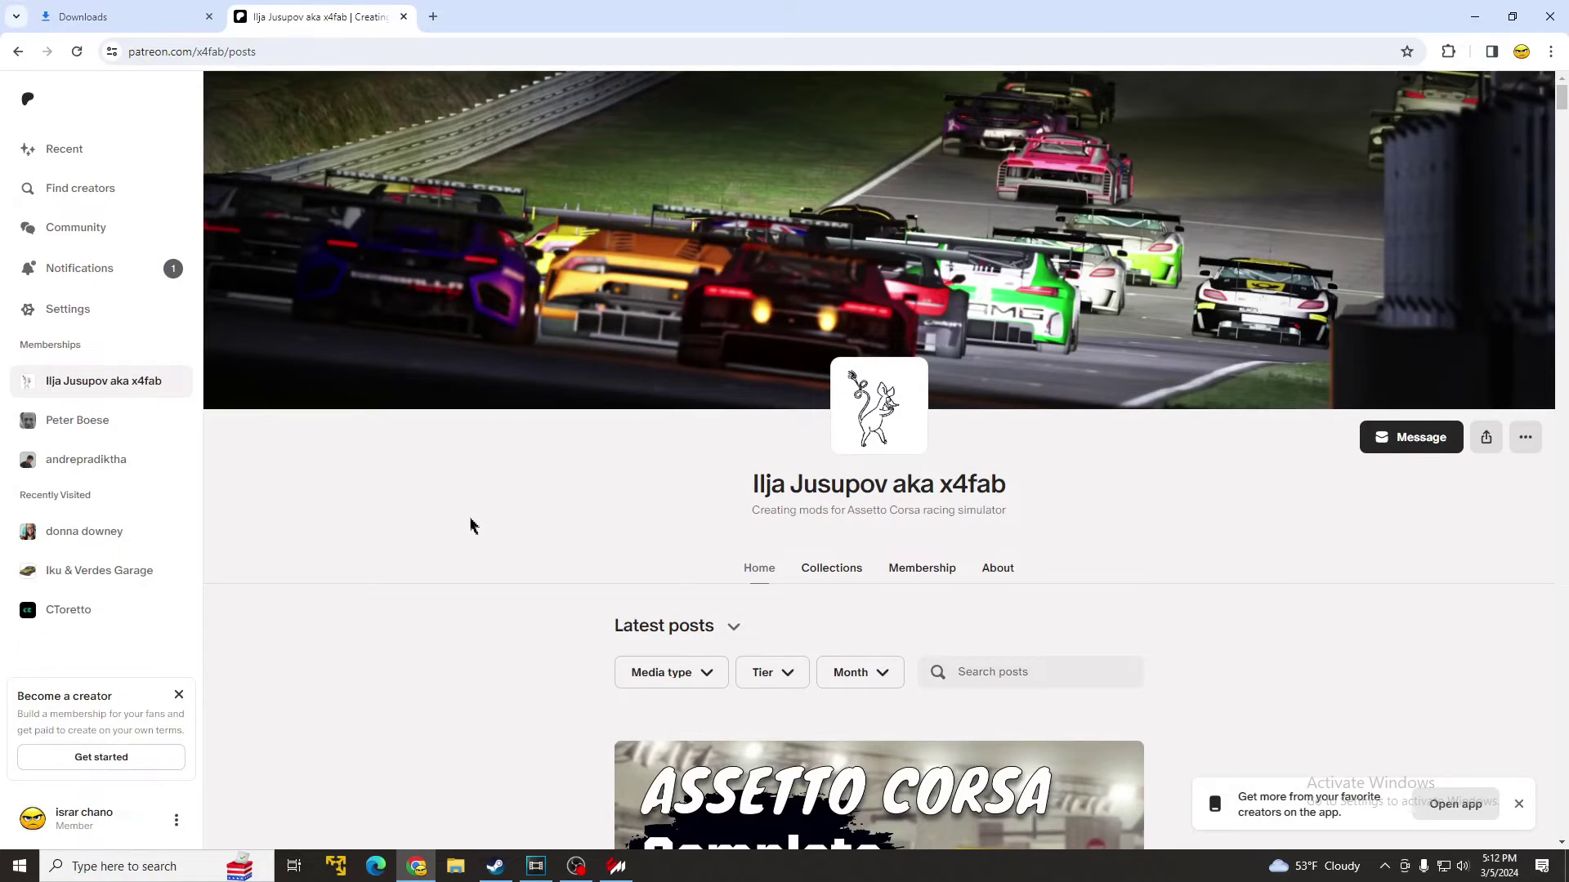
{"action": "key", "text": "ctrl+f"}
{"action": "type", "text": "0"}
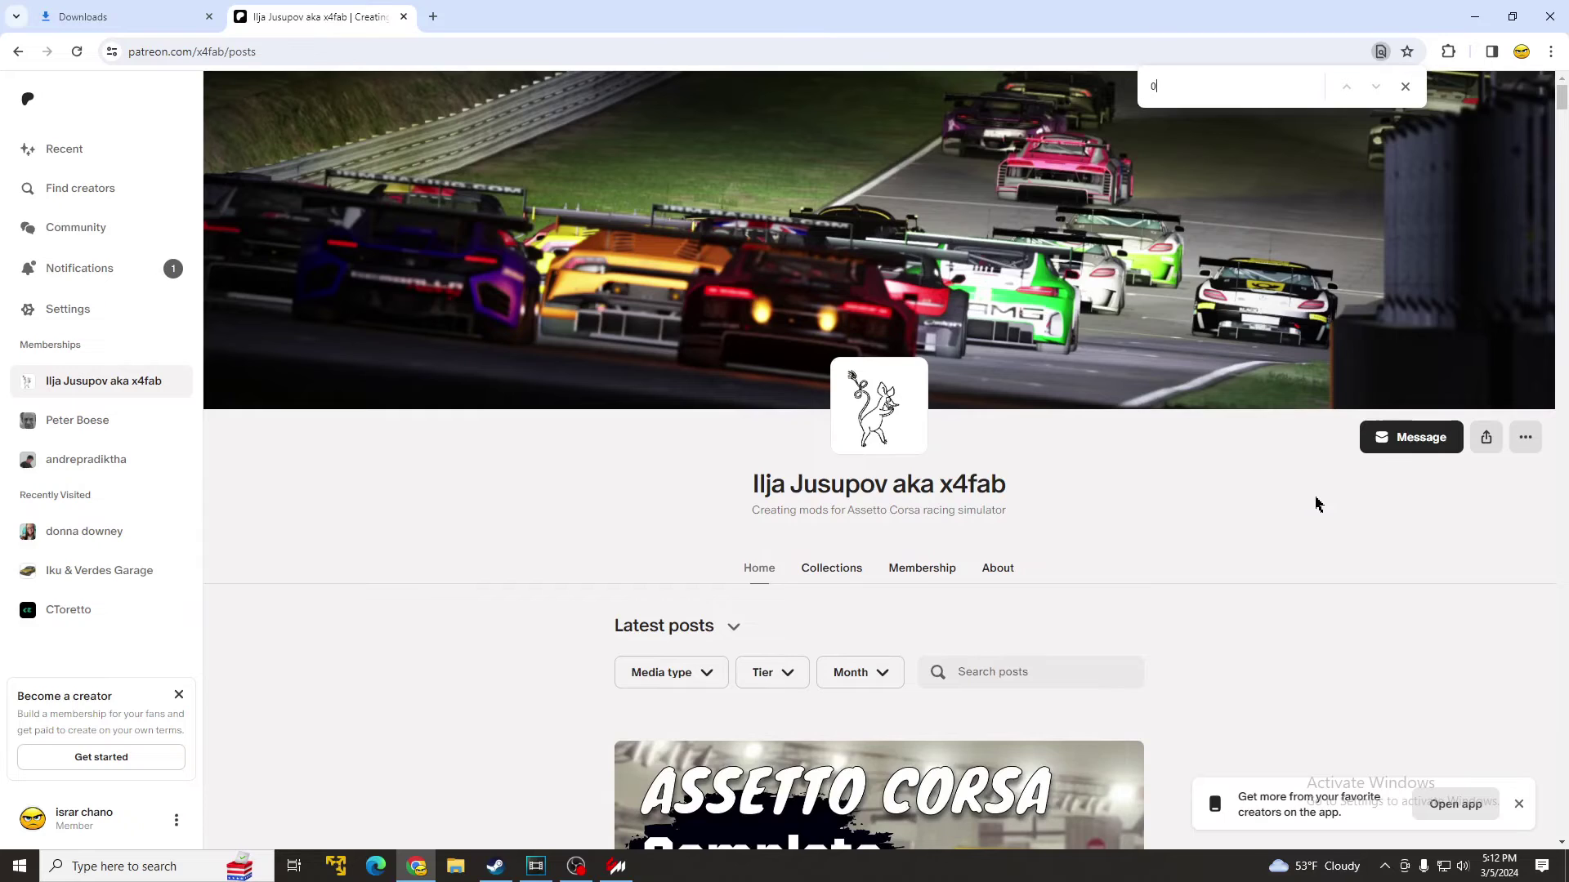
{"action": "type", "text": ".2.3"}
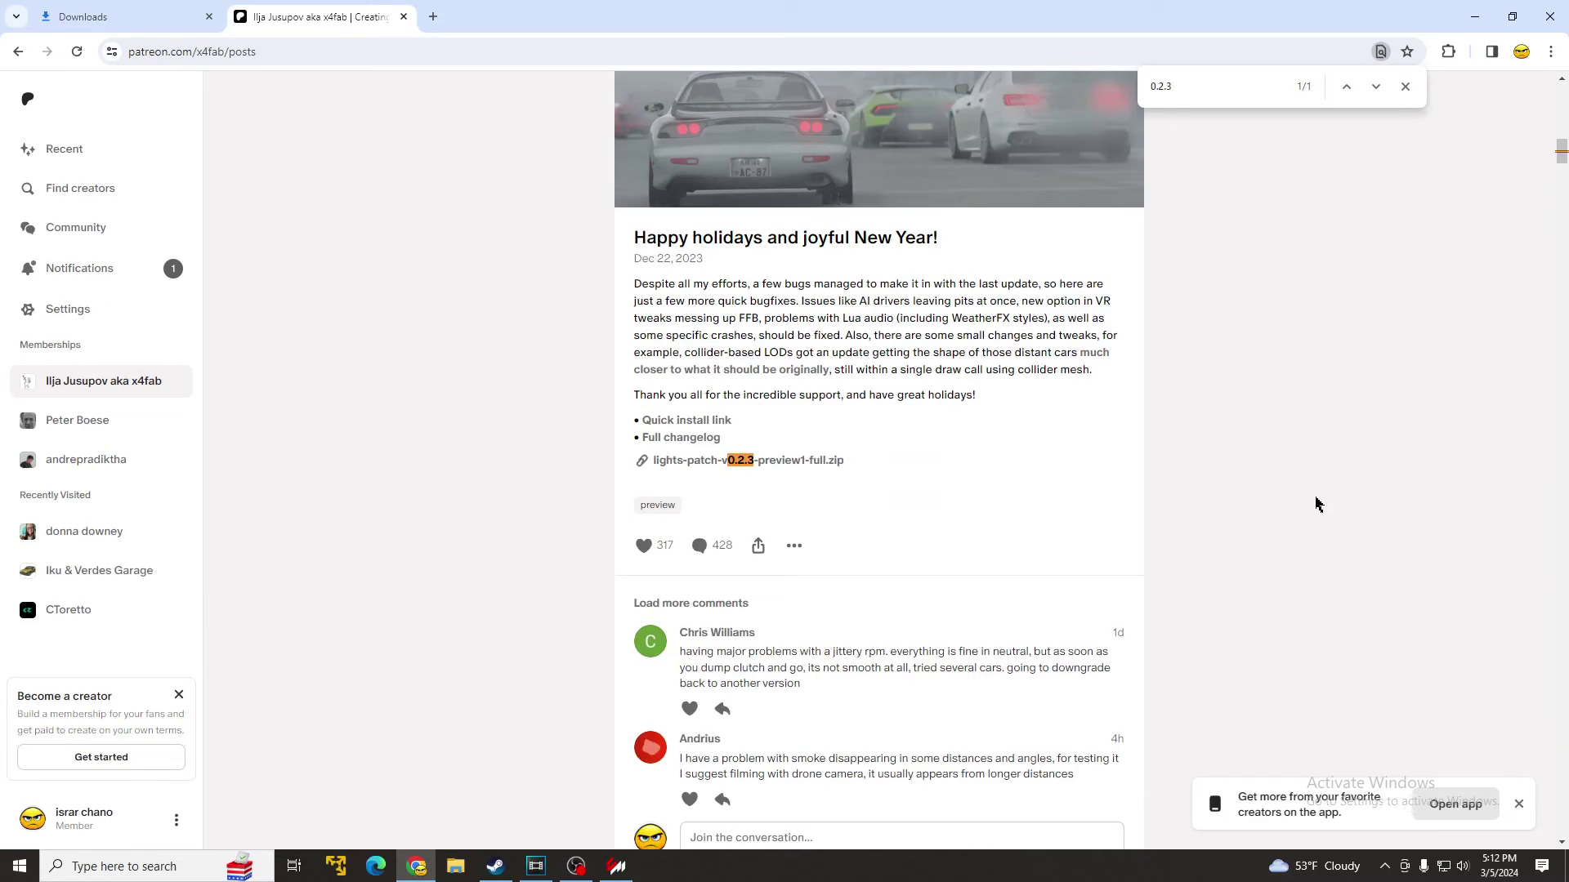
{"action": "left_click", "coordinate": [739, 461]}
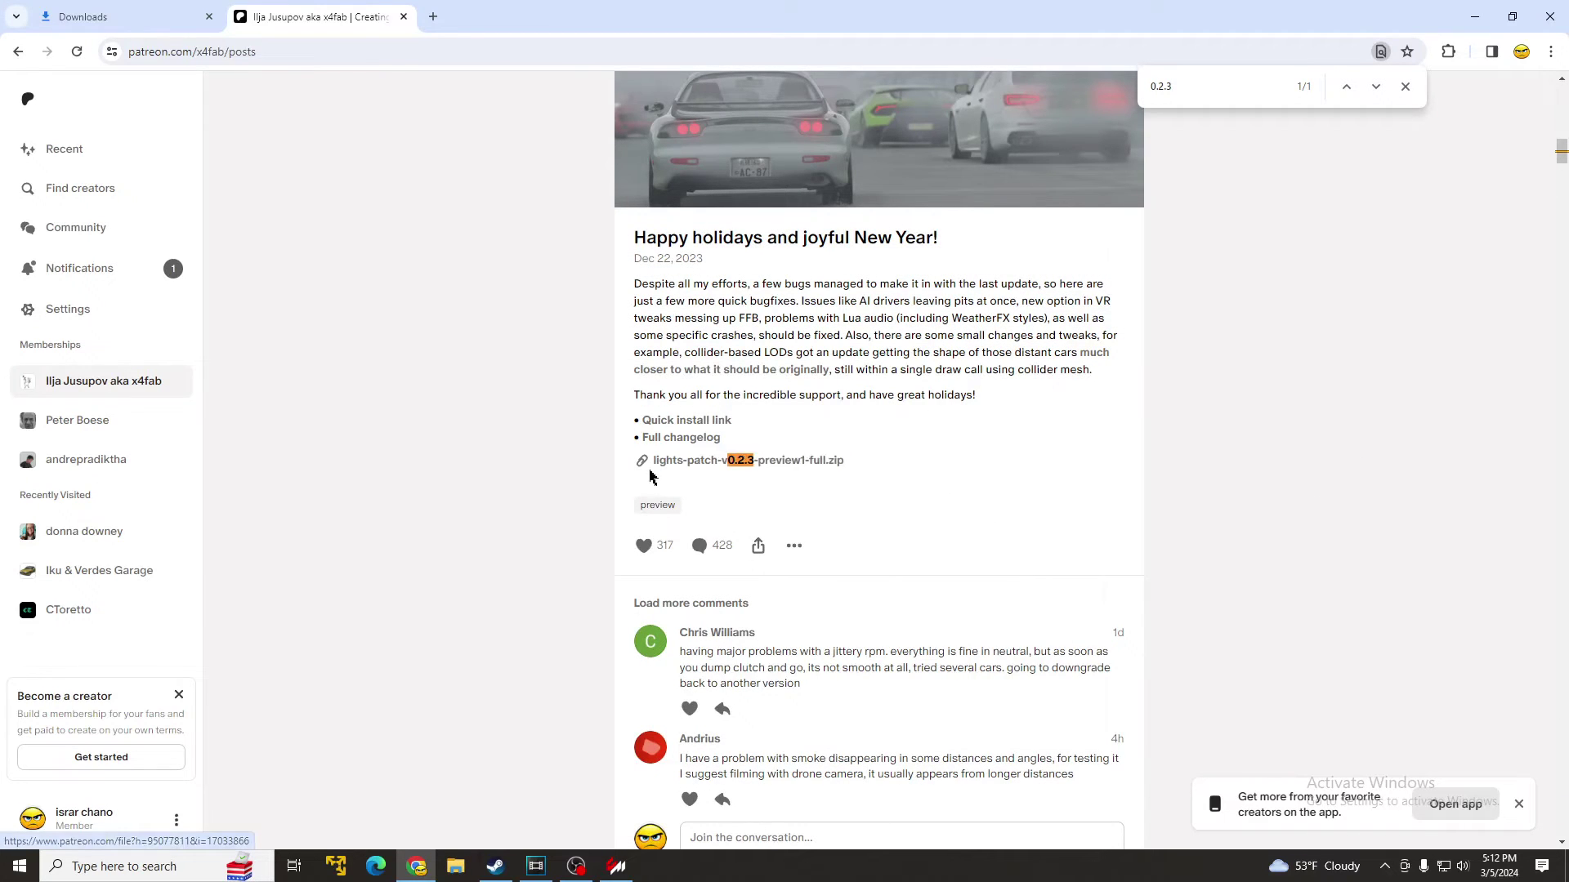
{"action": "left_click_drag", "start_coordinate": [652, 477], "coordinate": [652, 463]}
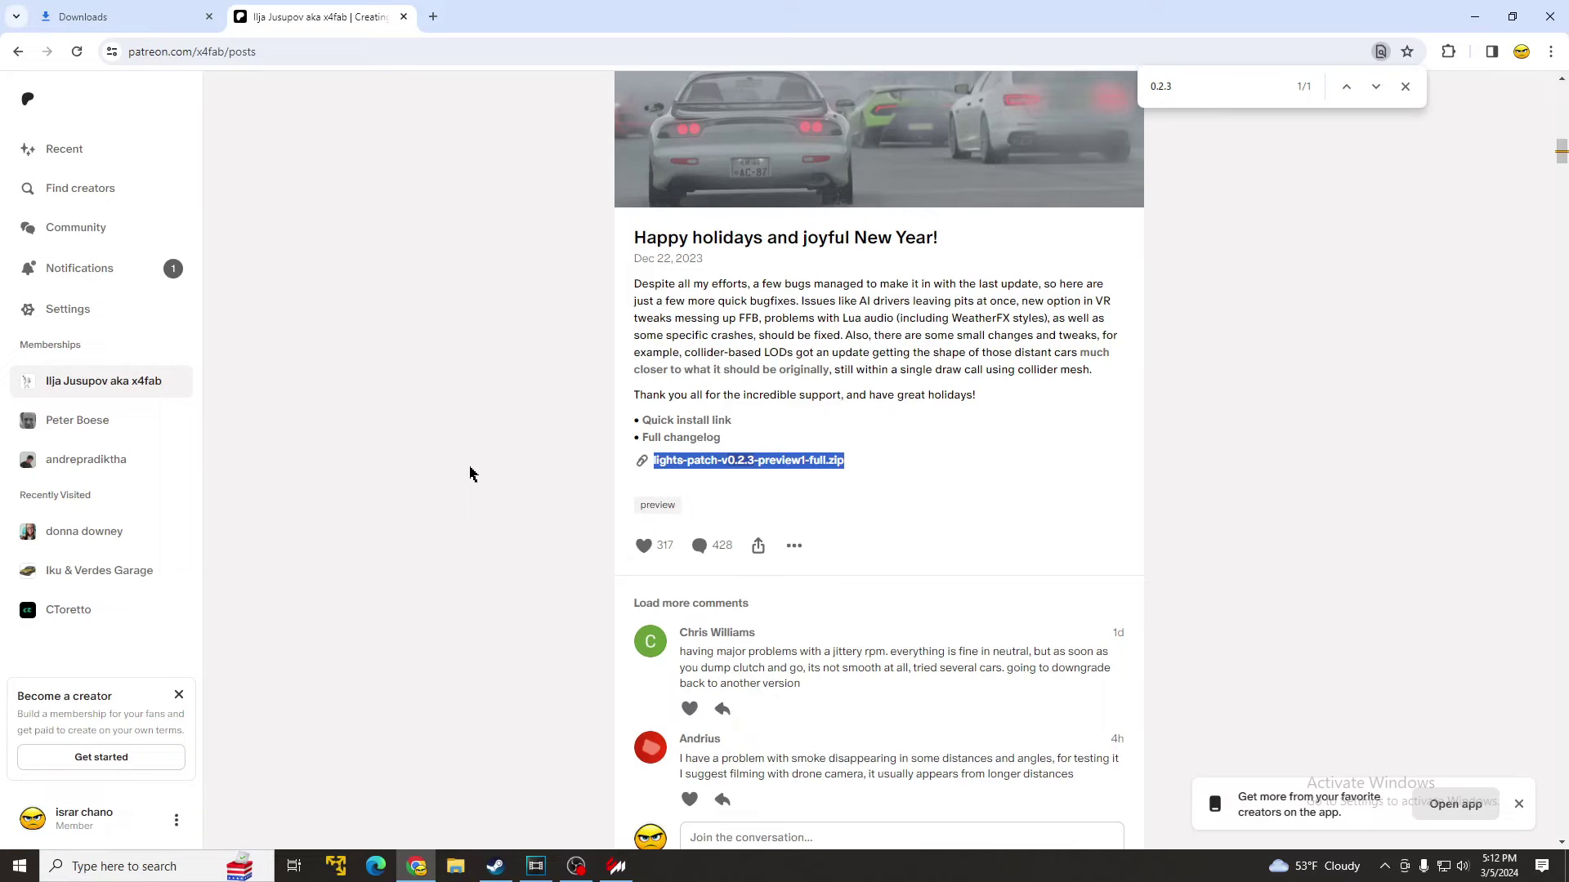
{"action": "key", "text": "super+d"}
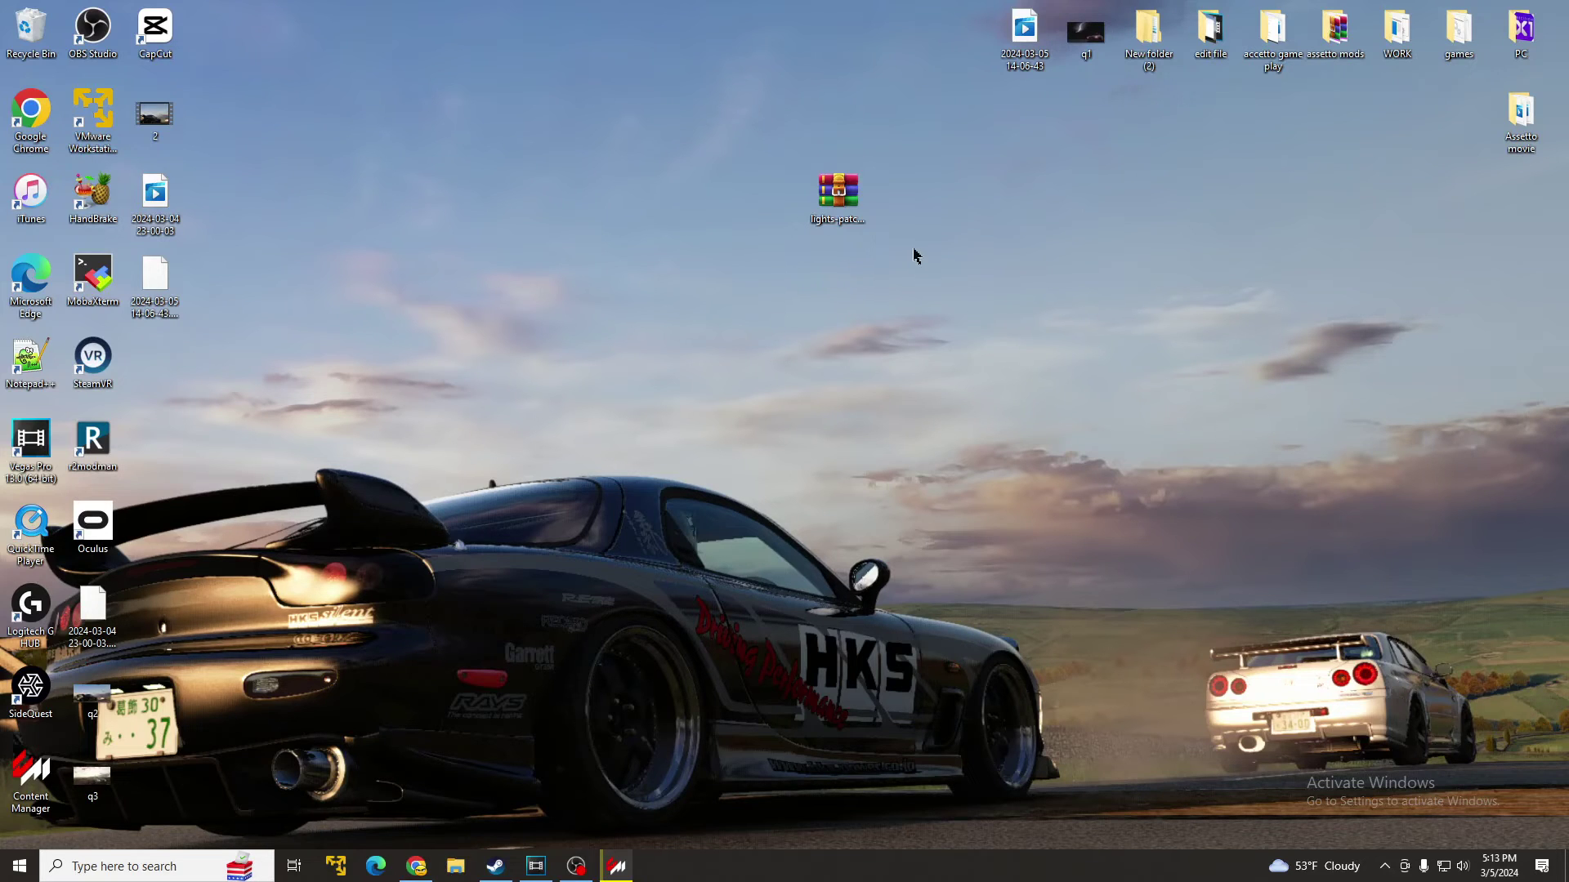
- Drop the lights-patch archive onto Content Manager, install CSP 0.2.3-preview1, and go to Drive with F1
{"action": "left_click_drag", "start_coordinate": [835, 201], "coordinate": [730, 516]}
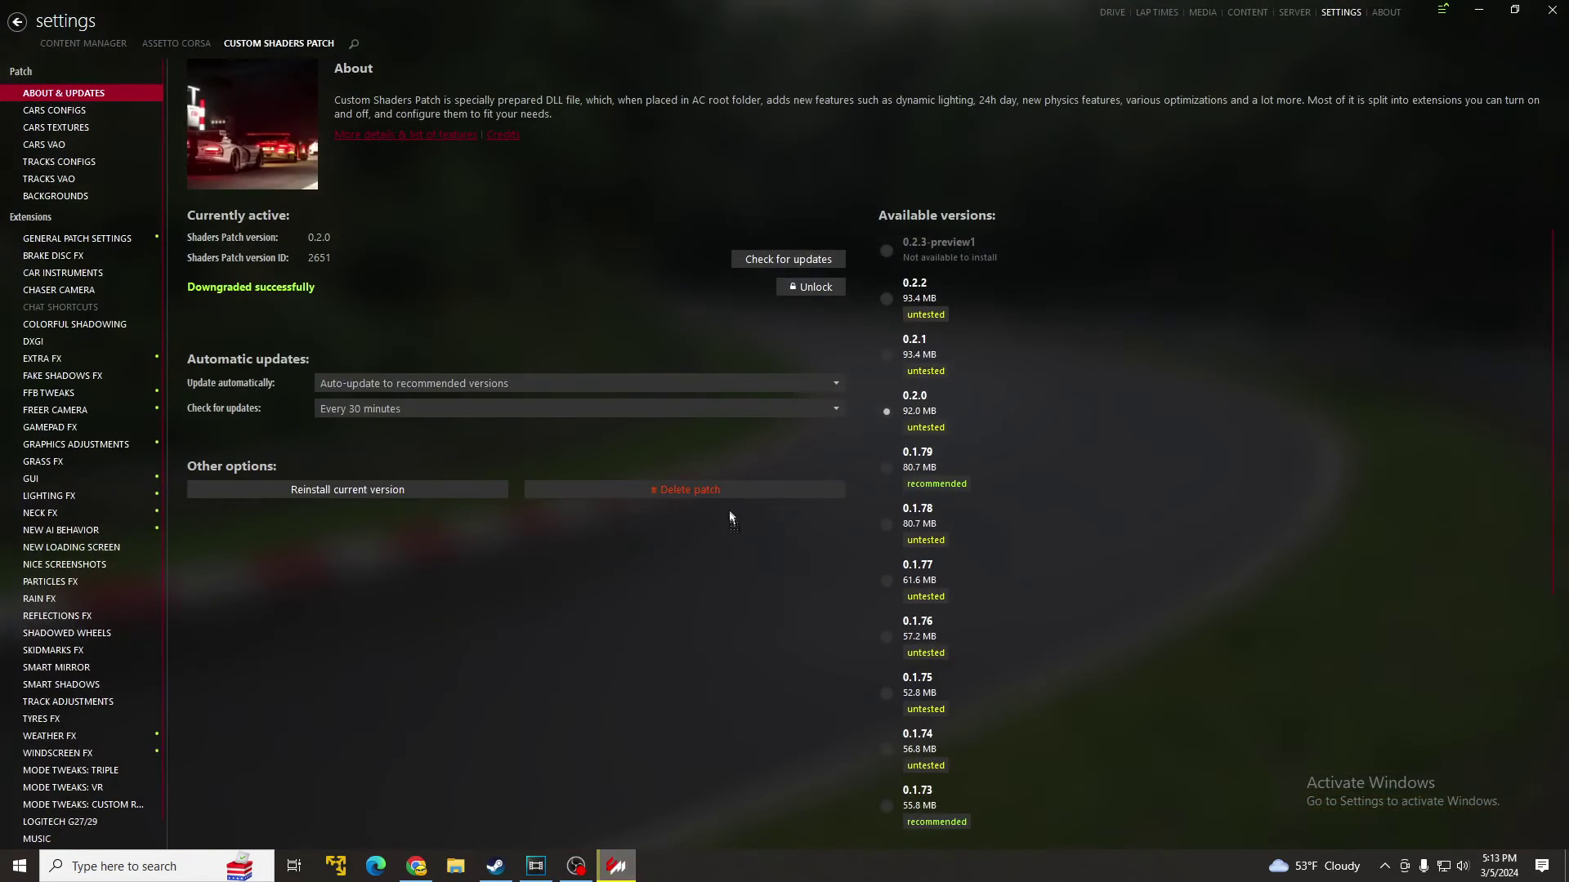
{"action": "left_click_drag", "start_coordinate": [678, 621], "coordinate": [1442, 12]}
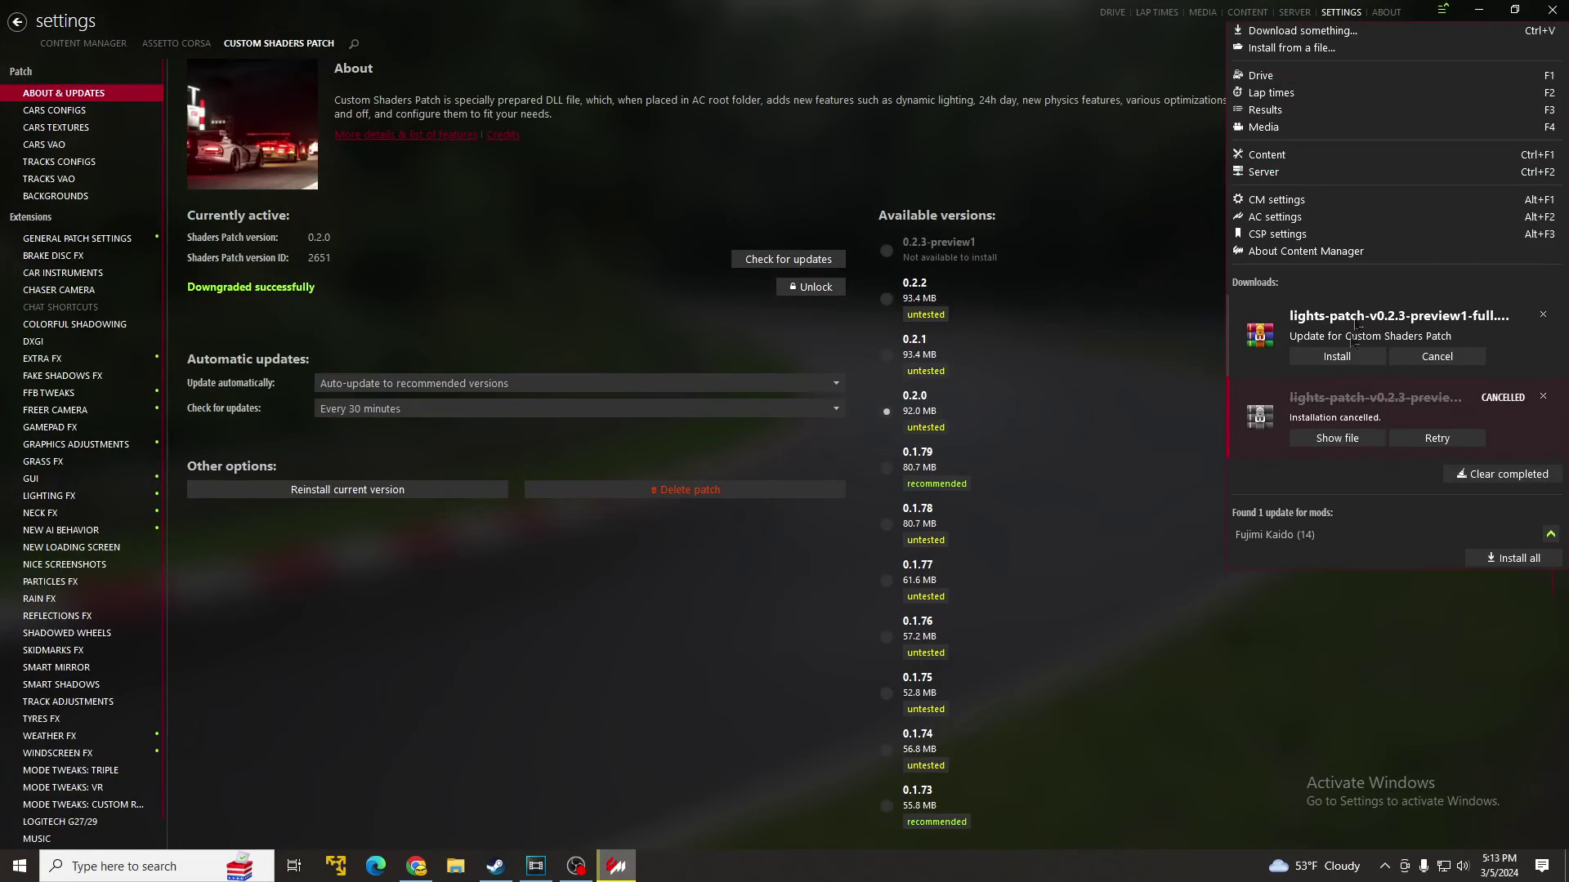
{"action": "left_click", "coordinate": [1351, 361]}
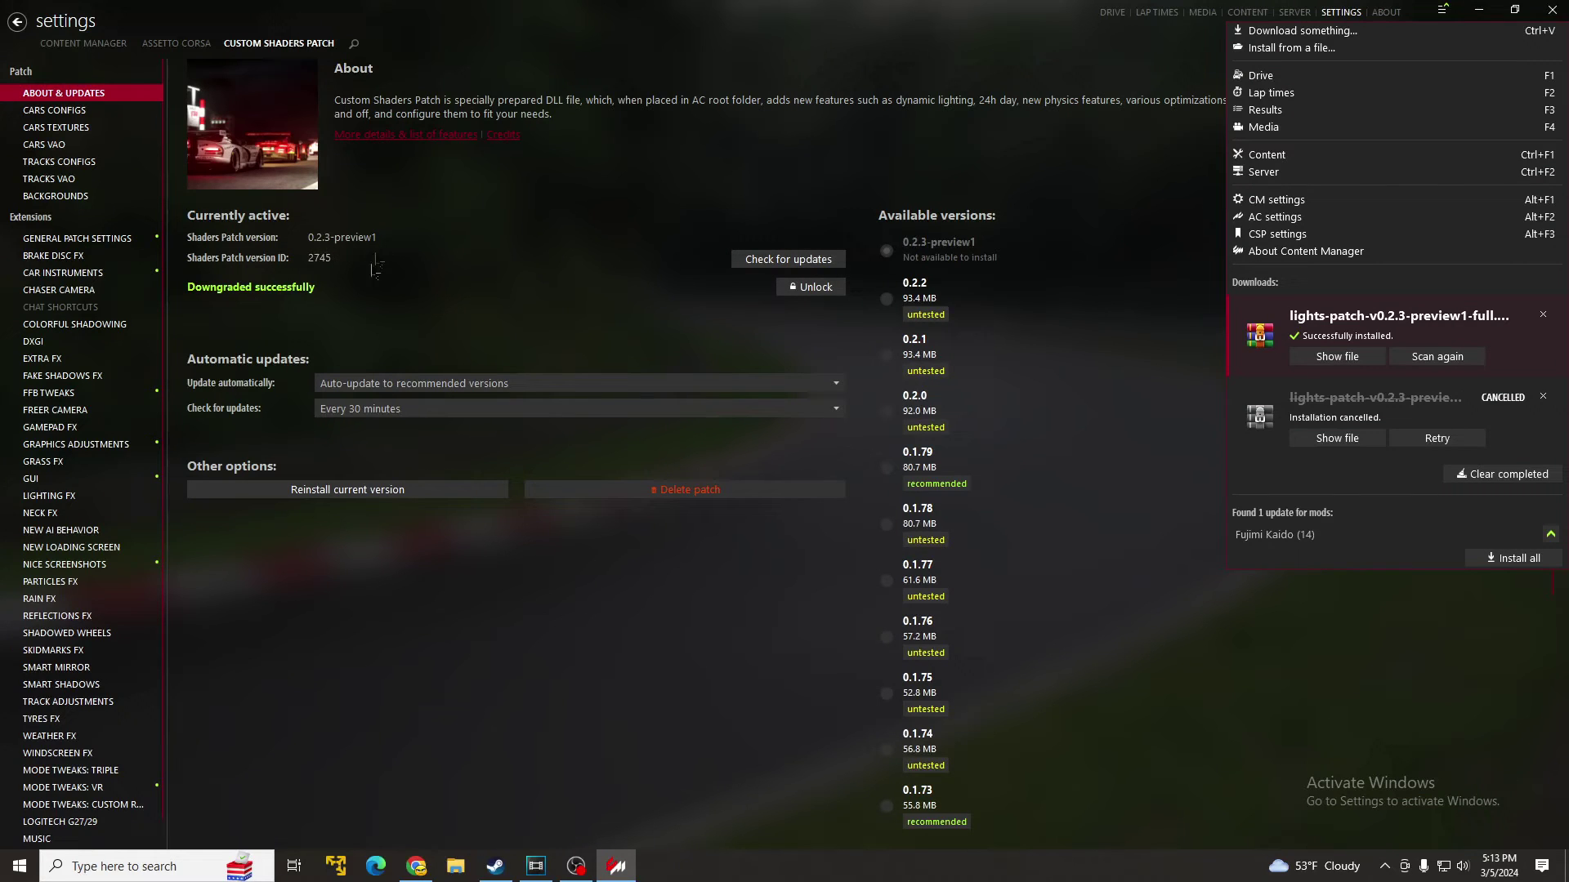
{"action": "key", "text": "F1"}
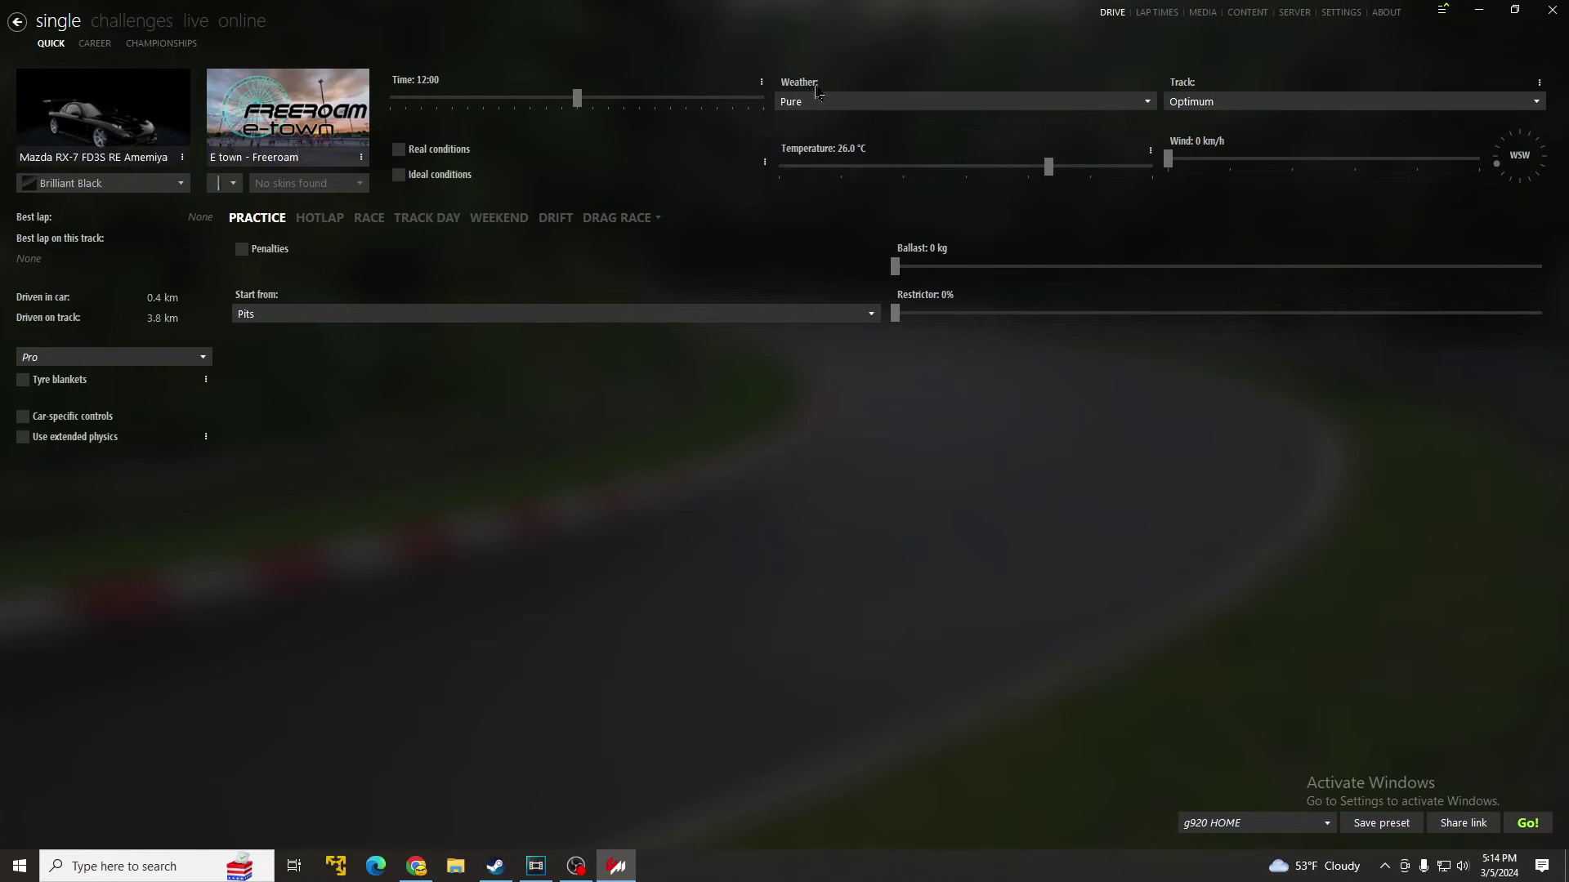
- Choose Pure from the Dynamic options in the Weather dropdown
{"action": "left_click", "coordinate": [906, 104]}
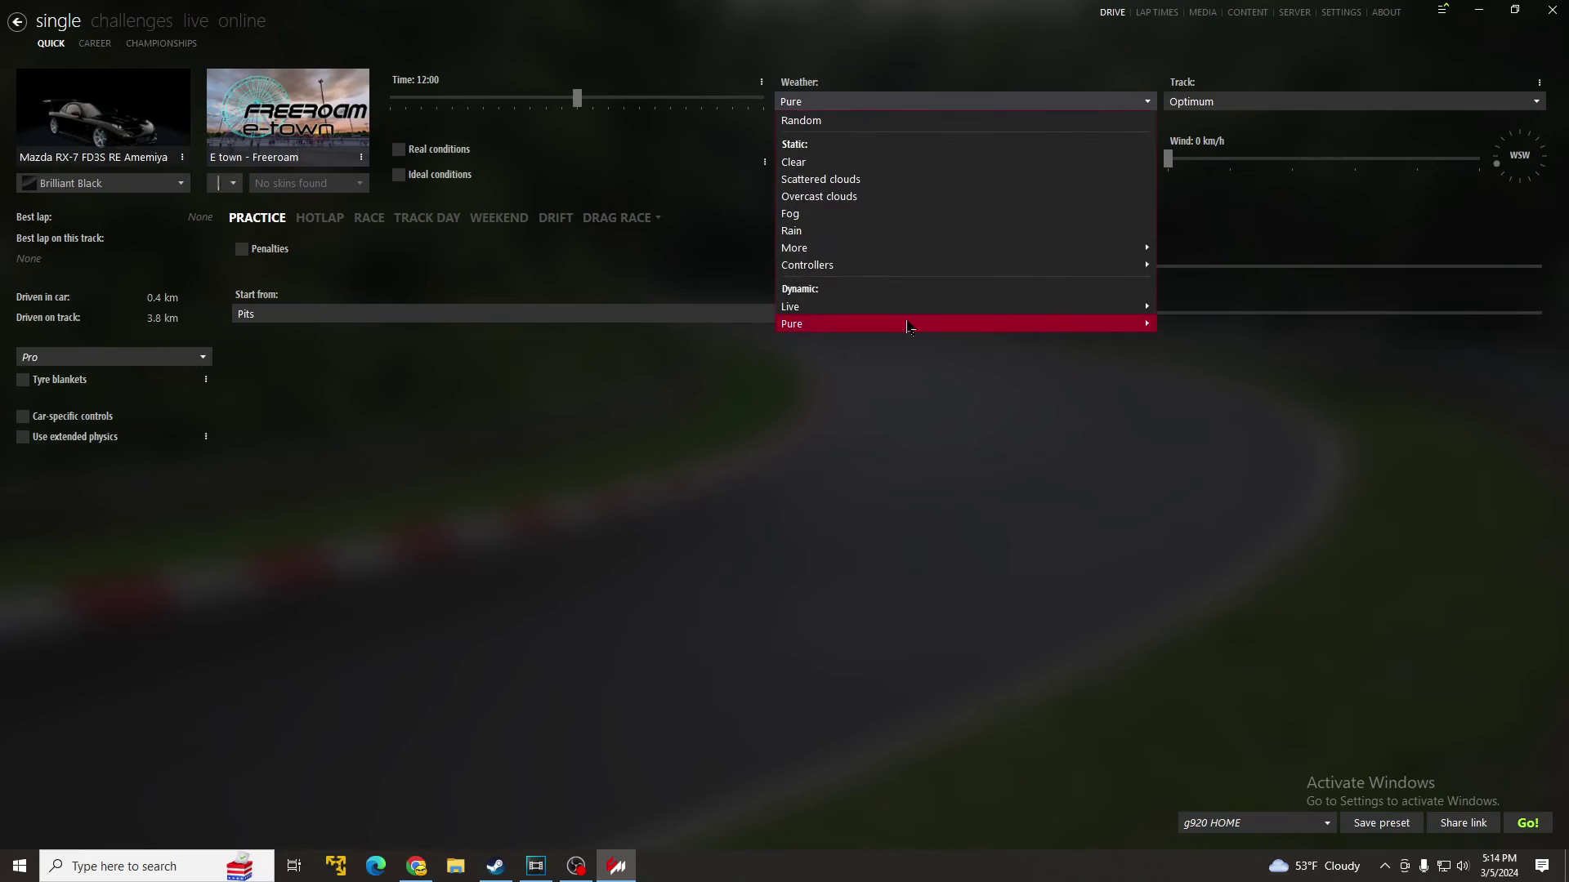
{"action": "left_click", "coordinate": [905, 326]}
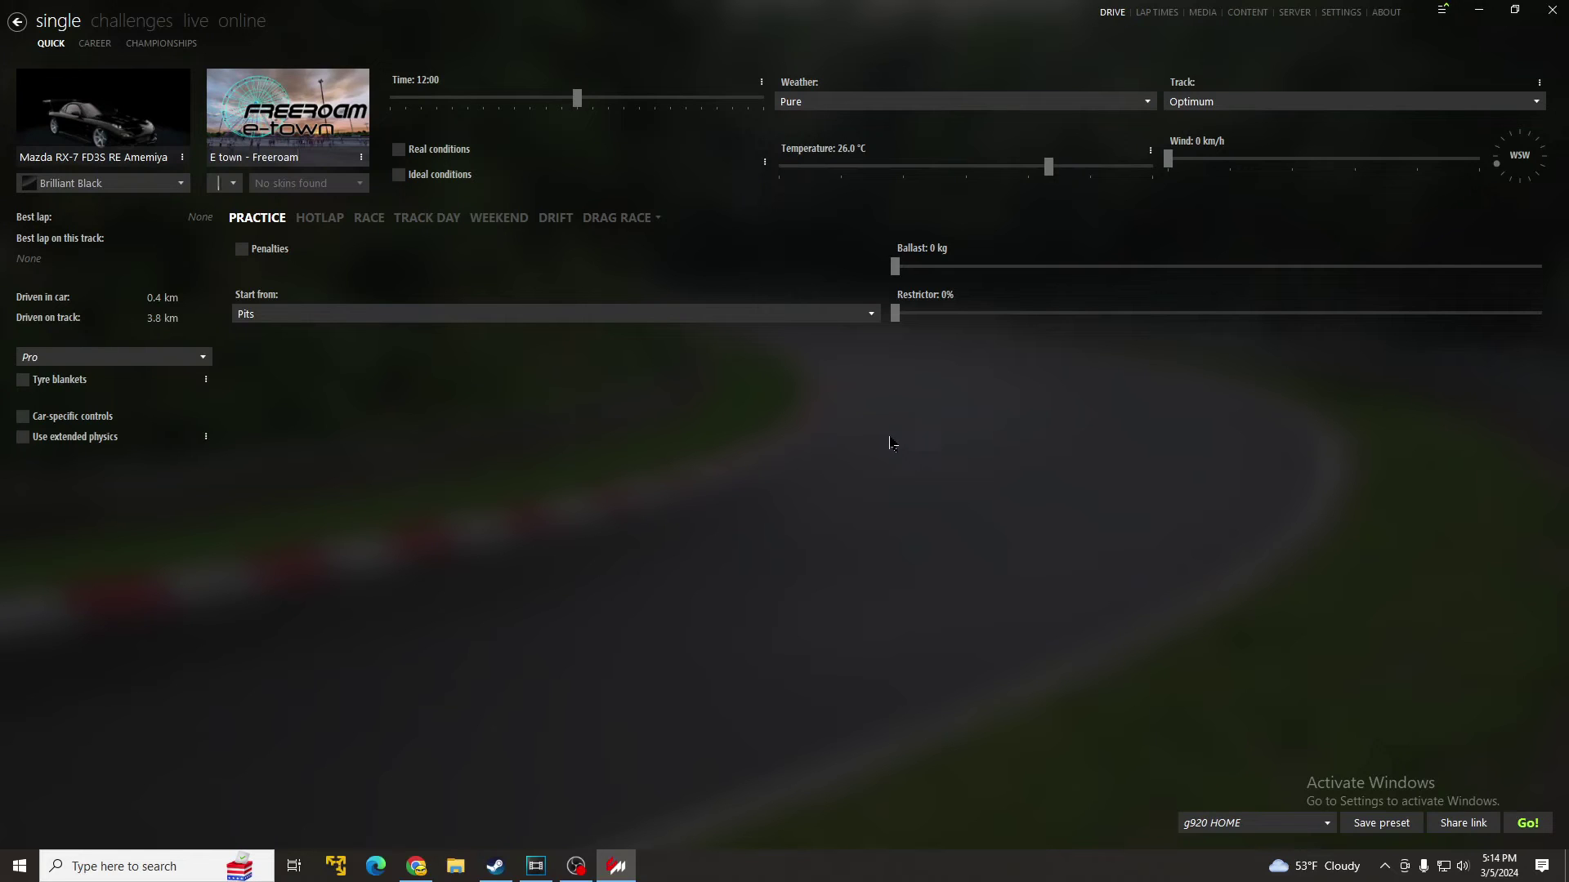
{"action": "left_click", "coordinate": [885, 104]}
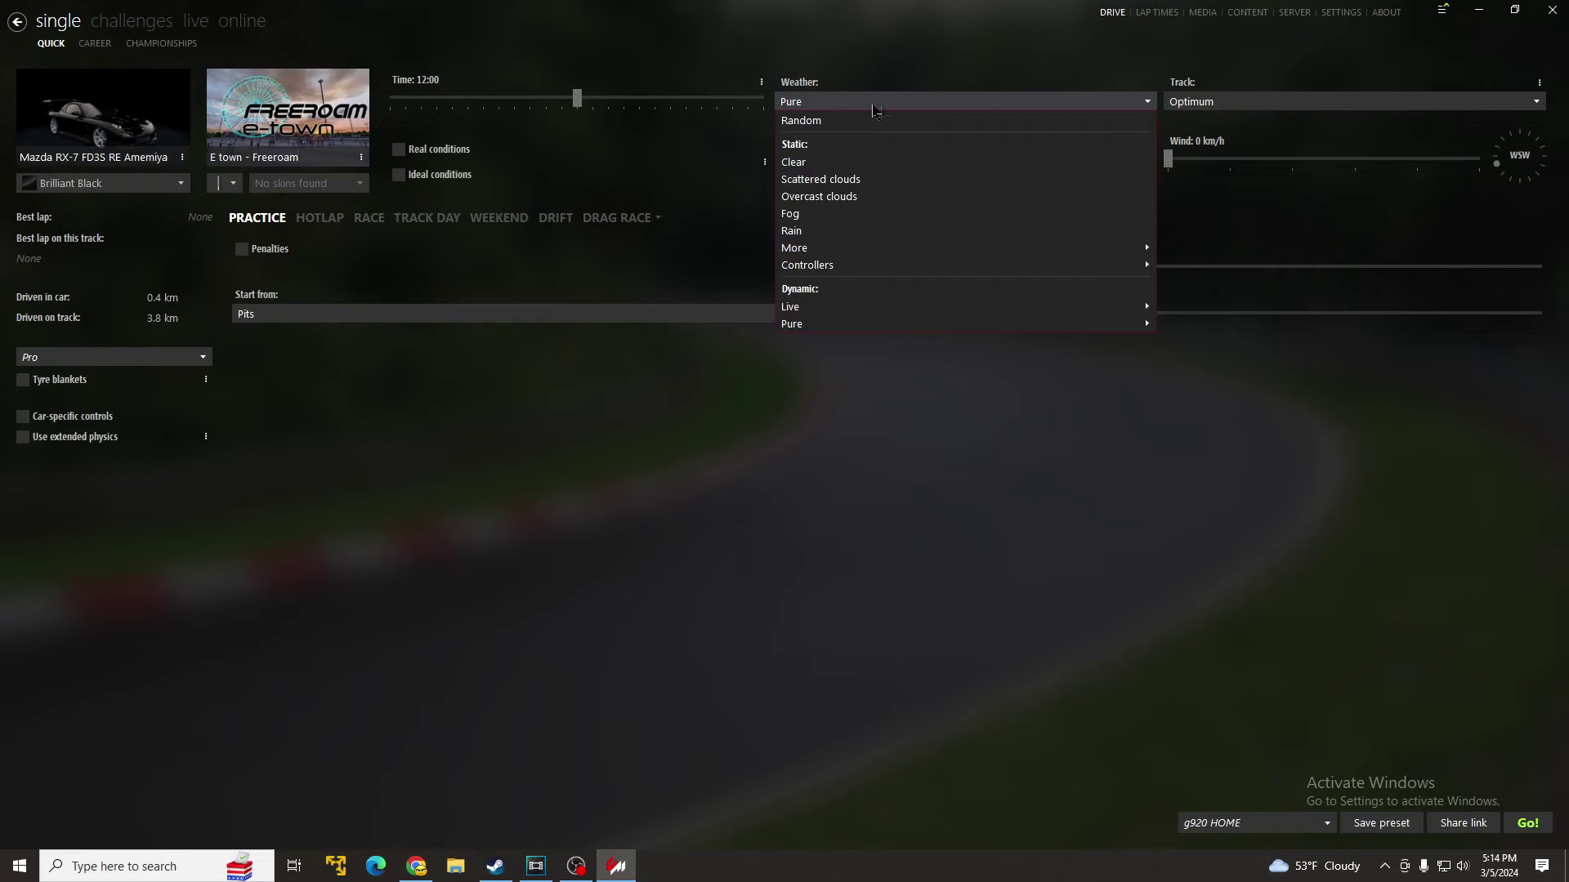
{"action": "left_click", "coordinate": [614, 446]}
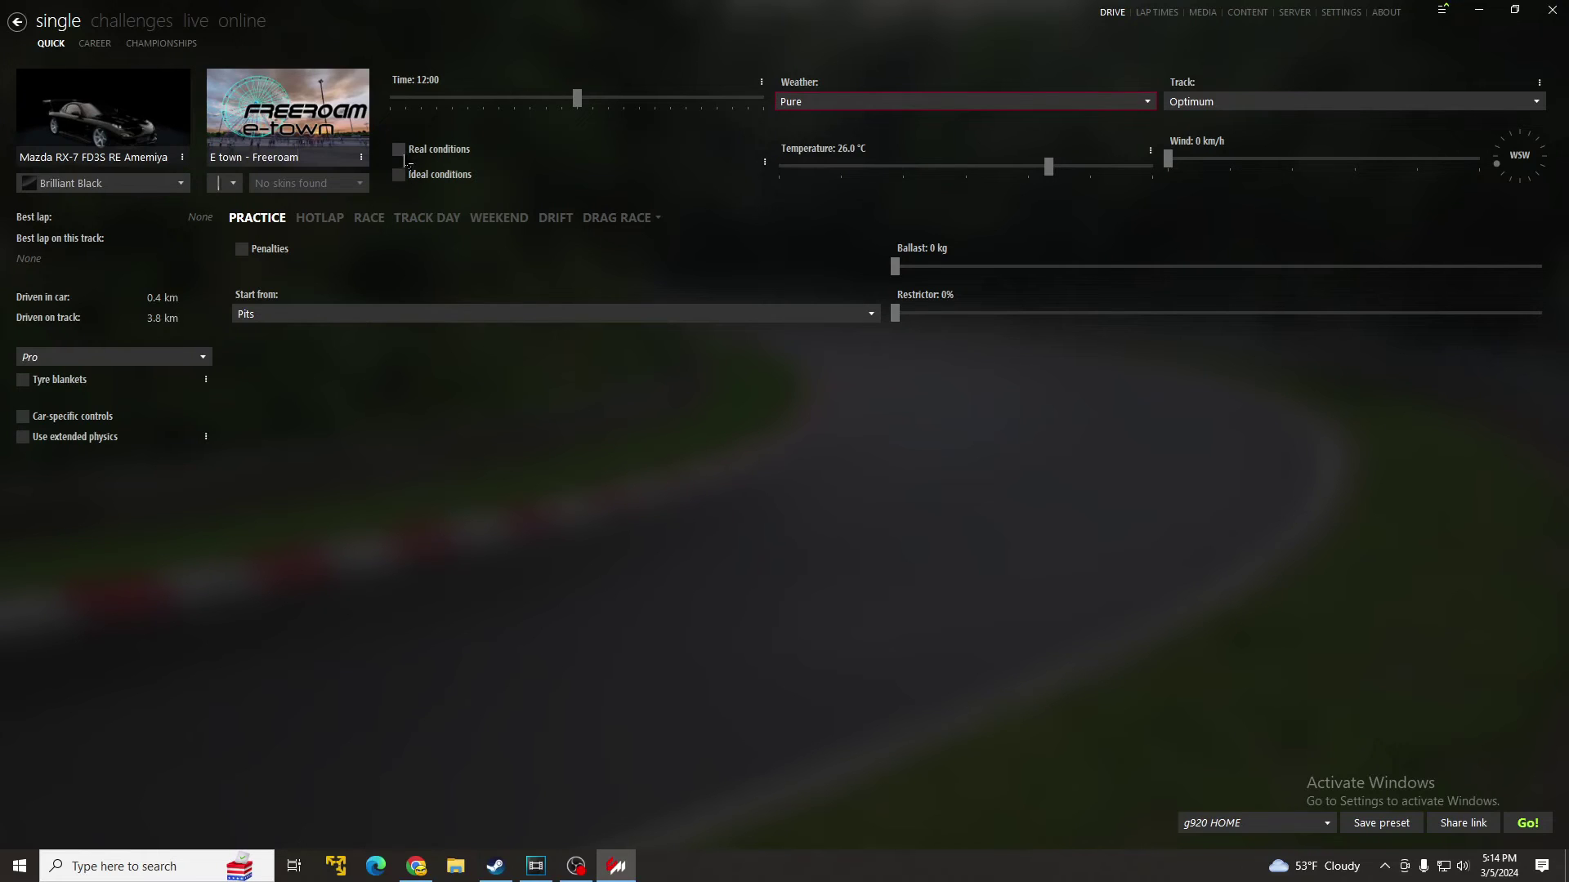
- Switch Real conditions on and back off, then reselect Pure as the weather
{"action": "left_click", "coordinate": [405, 160]}
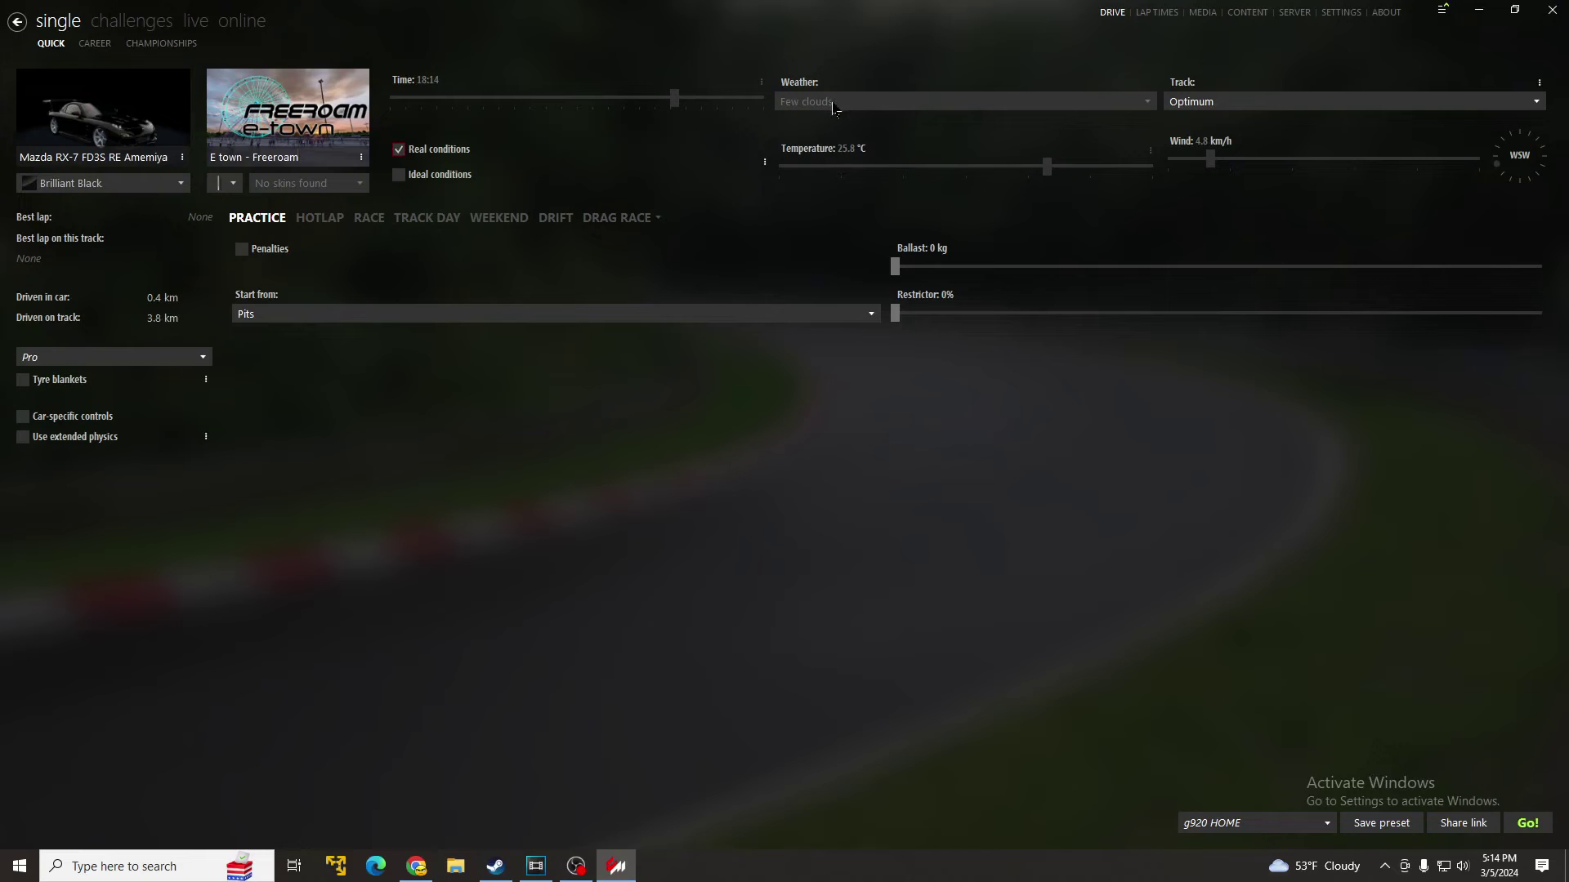
{"action": "left_click", "coordinate": [398, 149]}
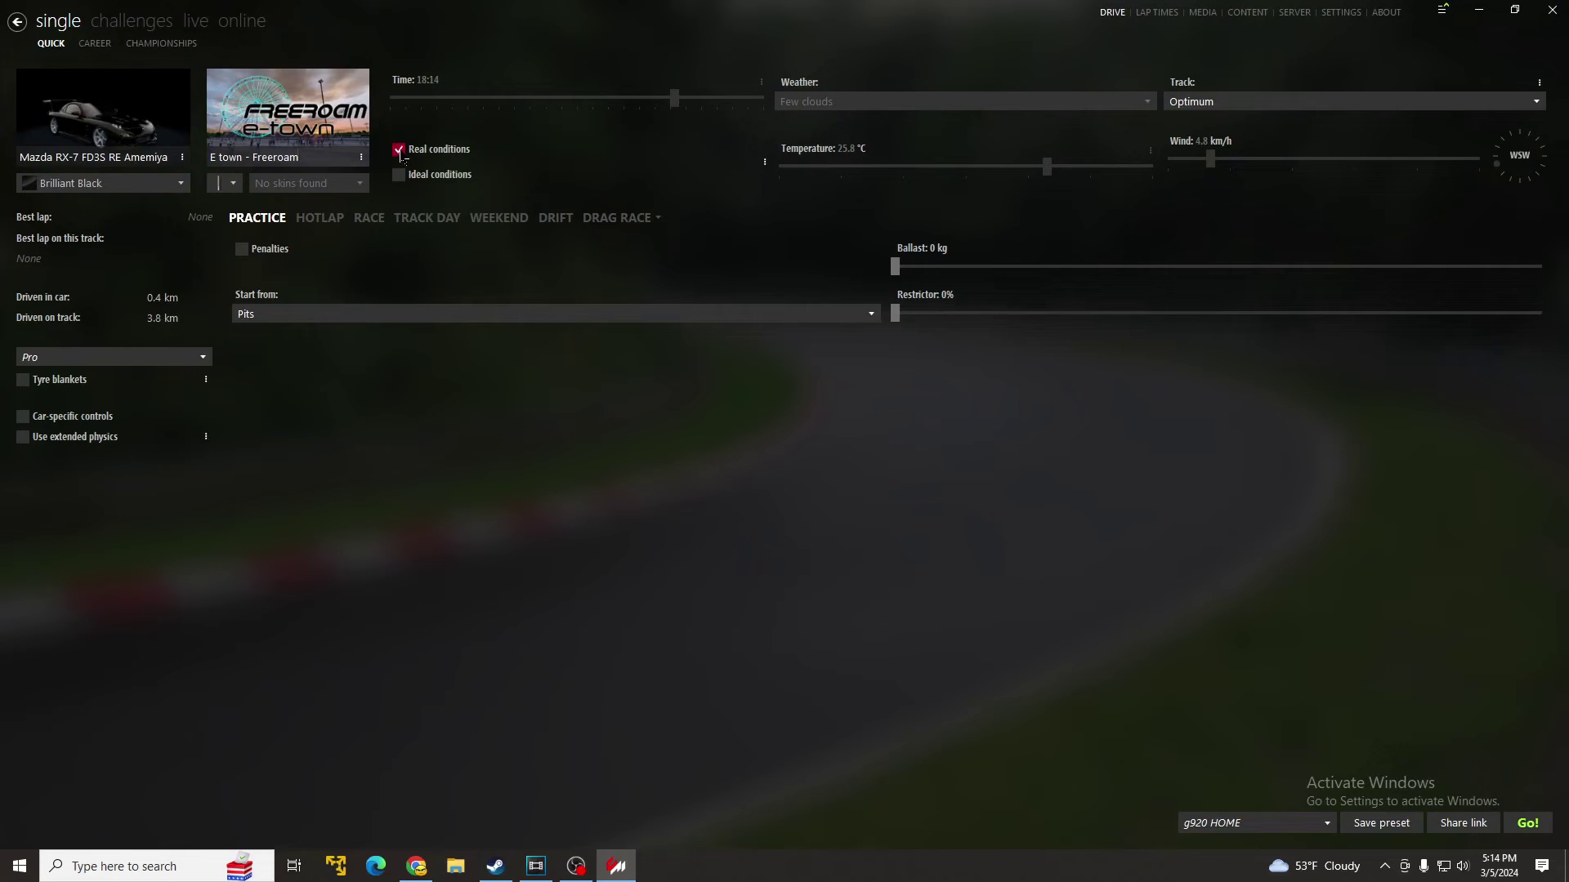
{"action": "left_click", "coordinate": [1036, 105]}
{"action": "left_click", "coordinate": [913, 326]}
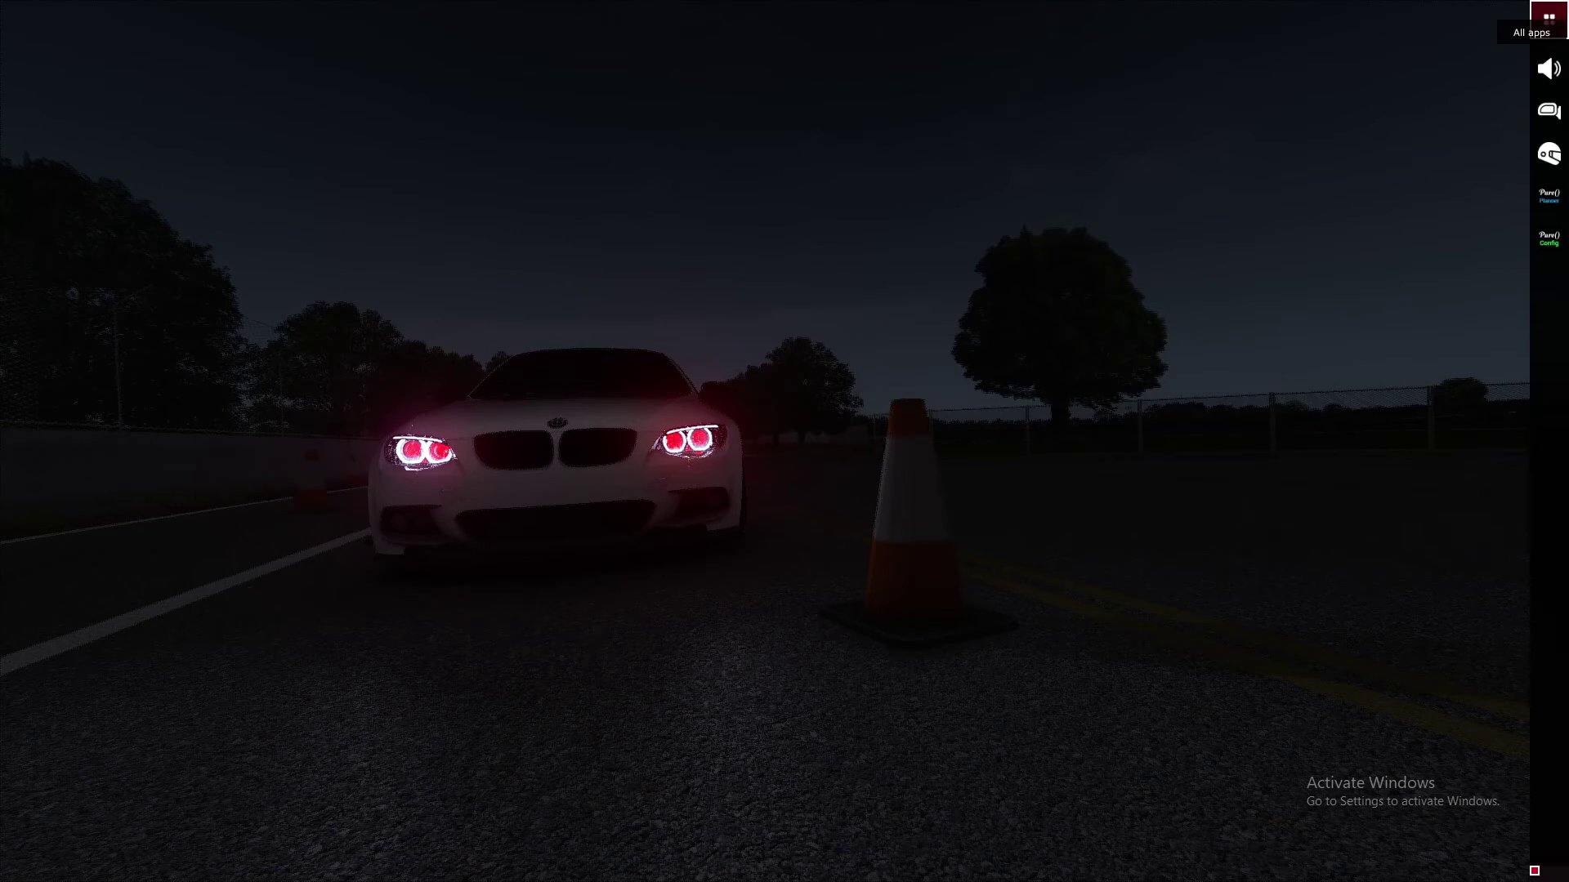
- Launch the Pure Config app from the in-game All apps sidebar
{"action": "left_click", "coordinate": [1548, 12]}
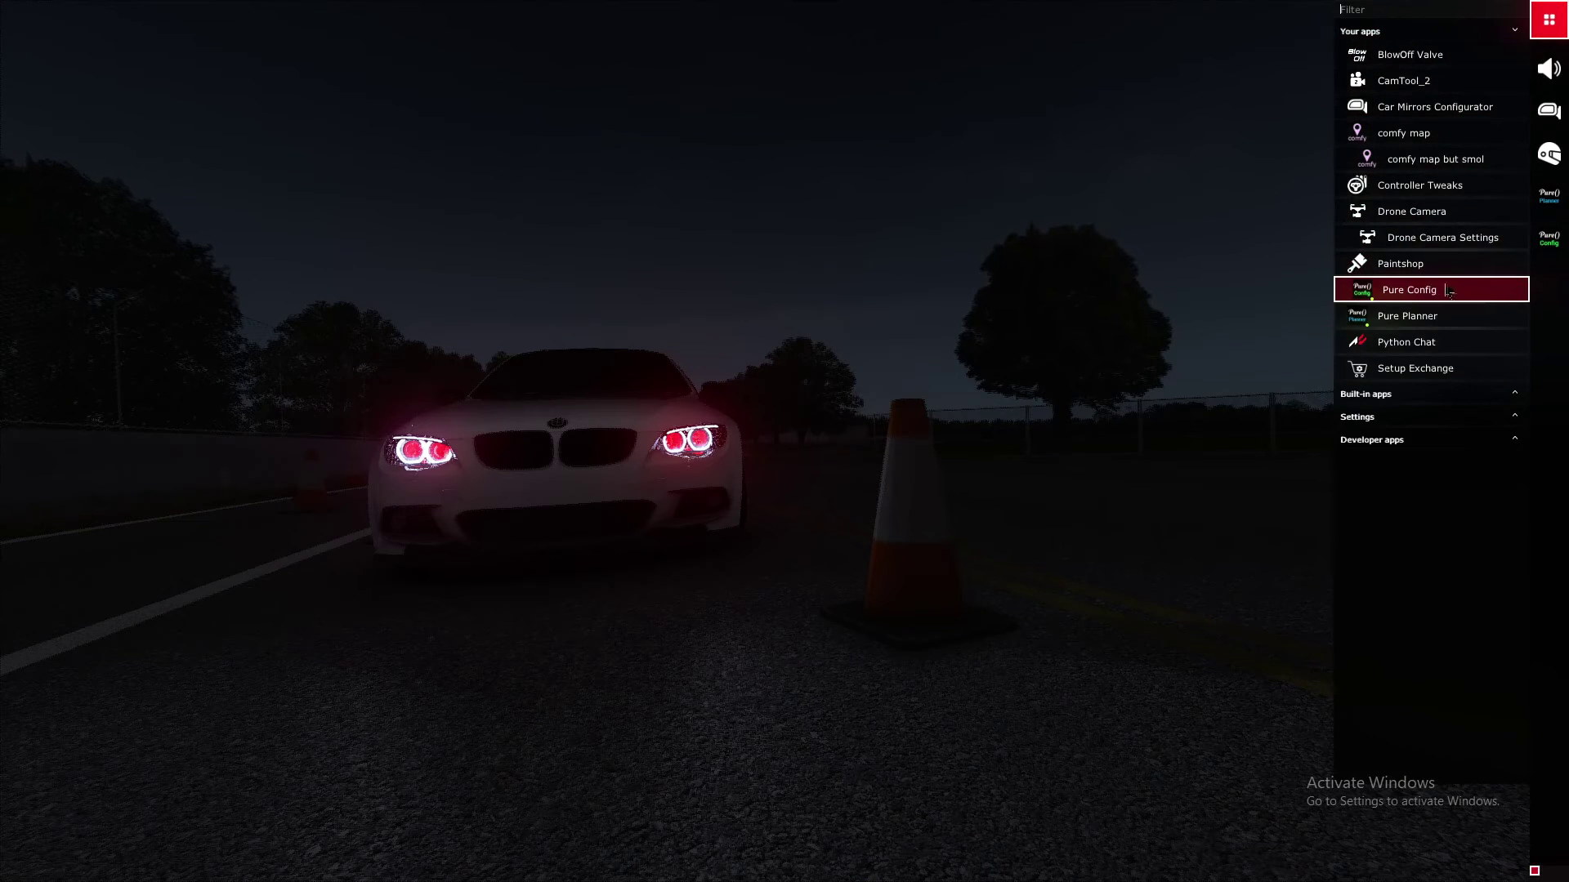
{"action": "left_click", "coordinate": [1453, 319]}
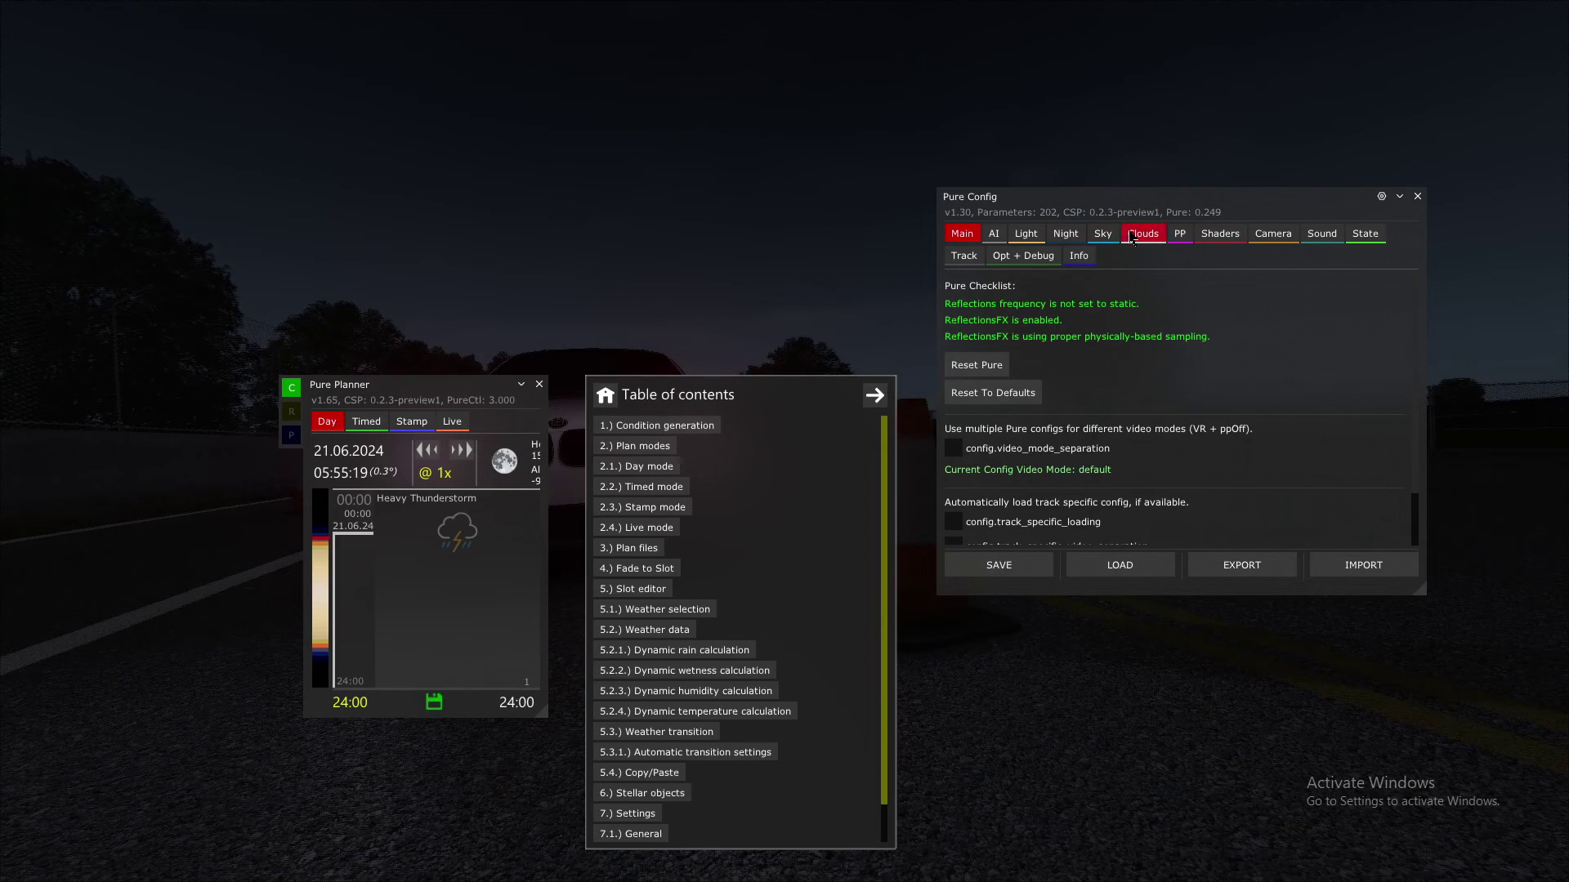
- Review Pure Config's Clouds tab, then scroll through the lightning parameters on the Shaders tab
{"action": "left_click", "coordinate": [1137, 236]}
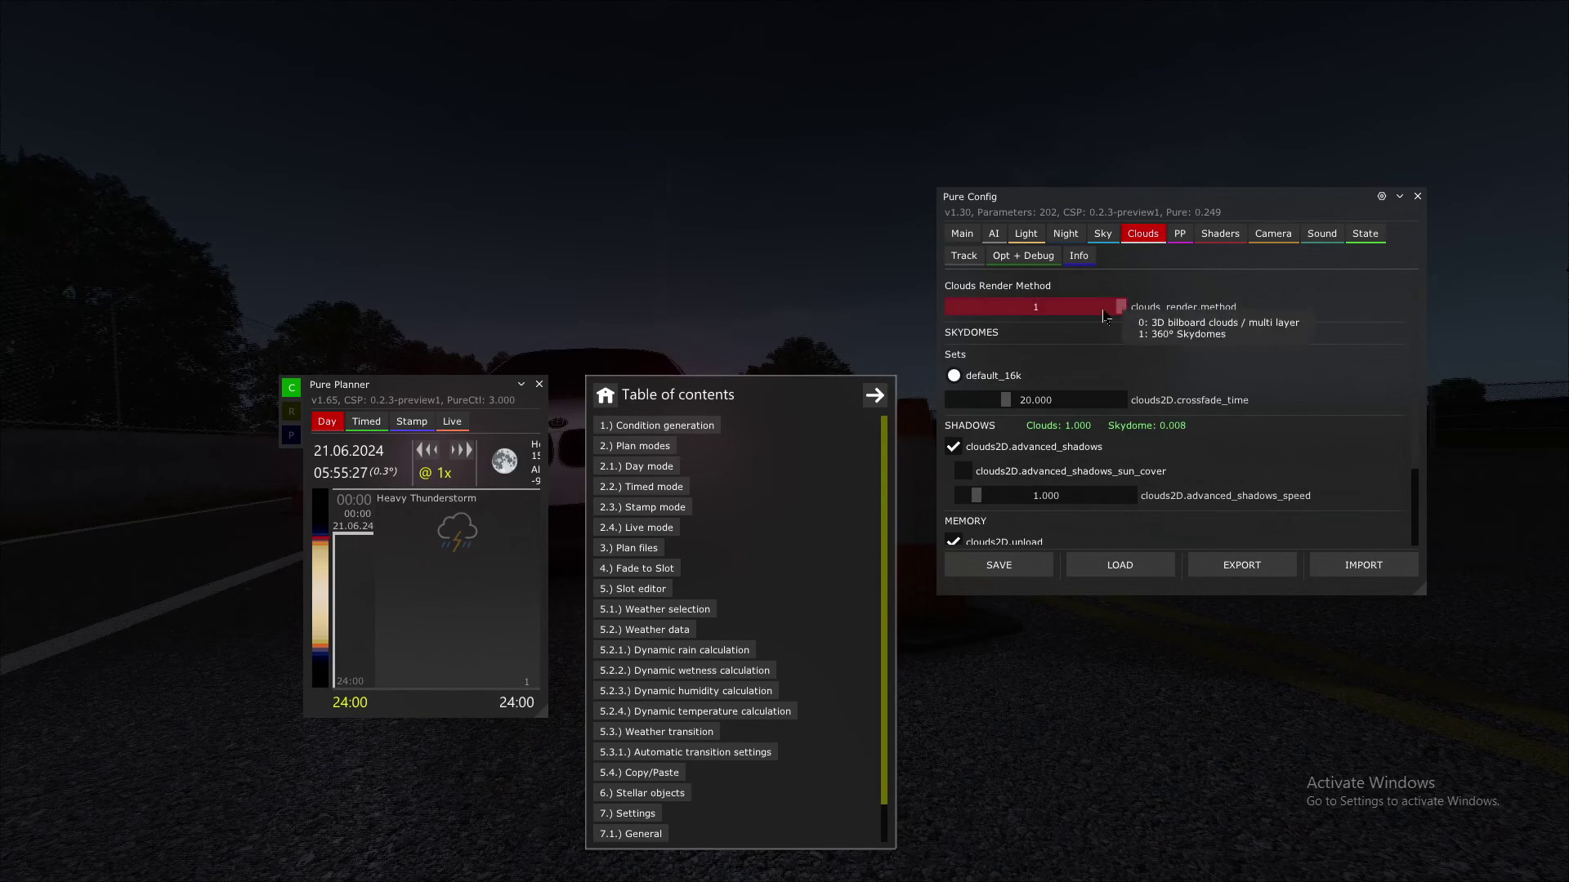
{"action": "left_click", "coordinate": [1230, 237]}
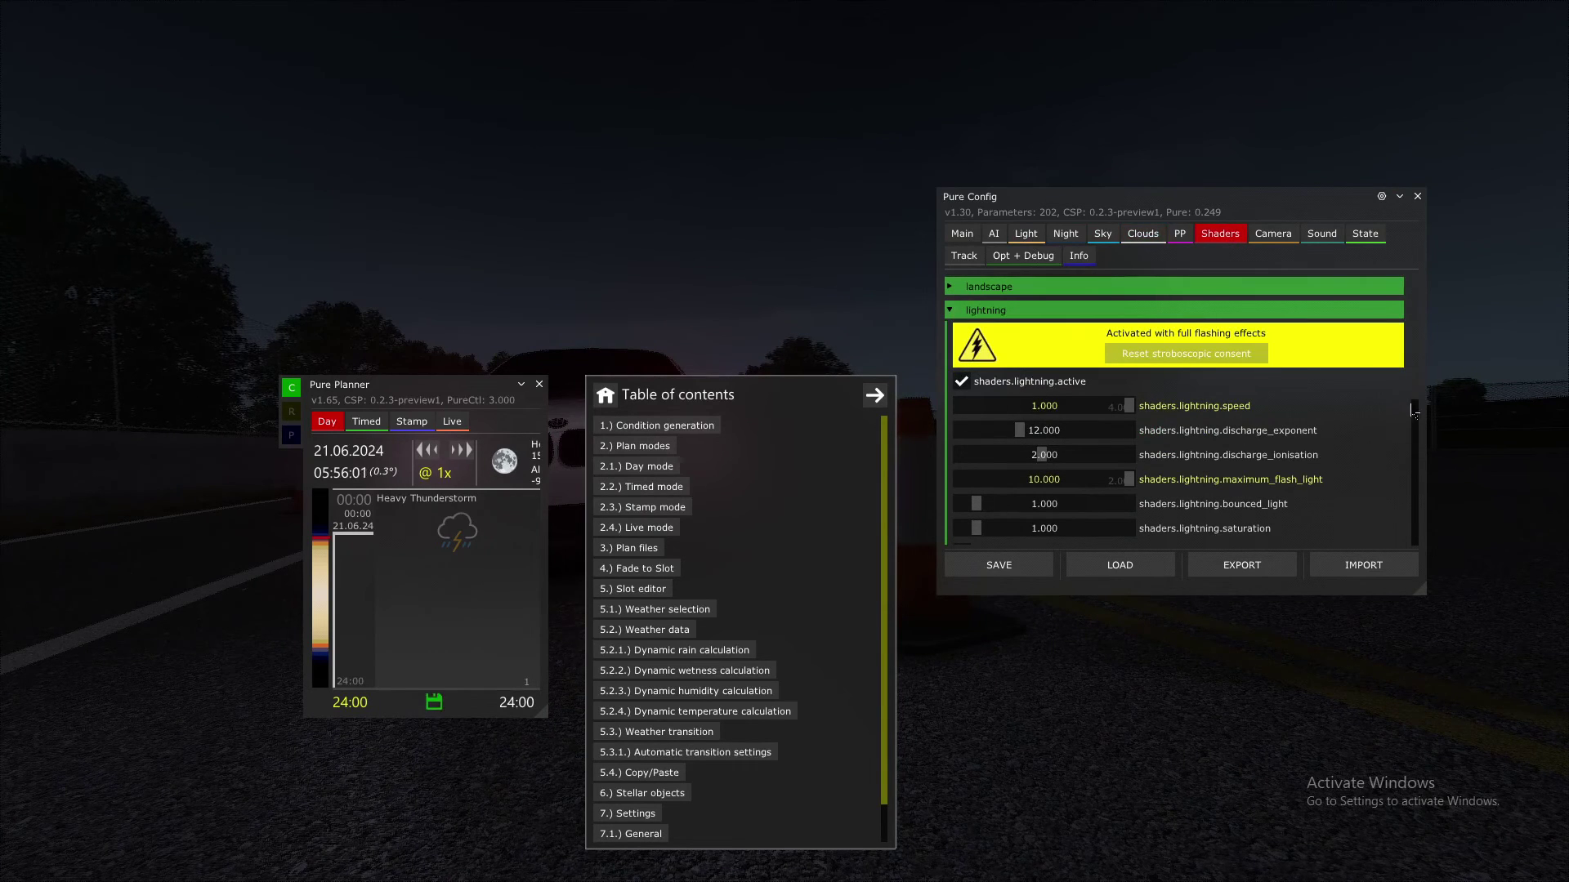
{"action": "left_click_drag", "start_coordinate": [1416, 394], "coordinate": [1419, 432]}
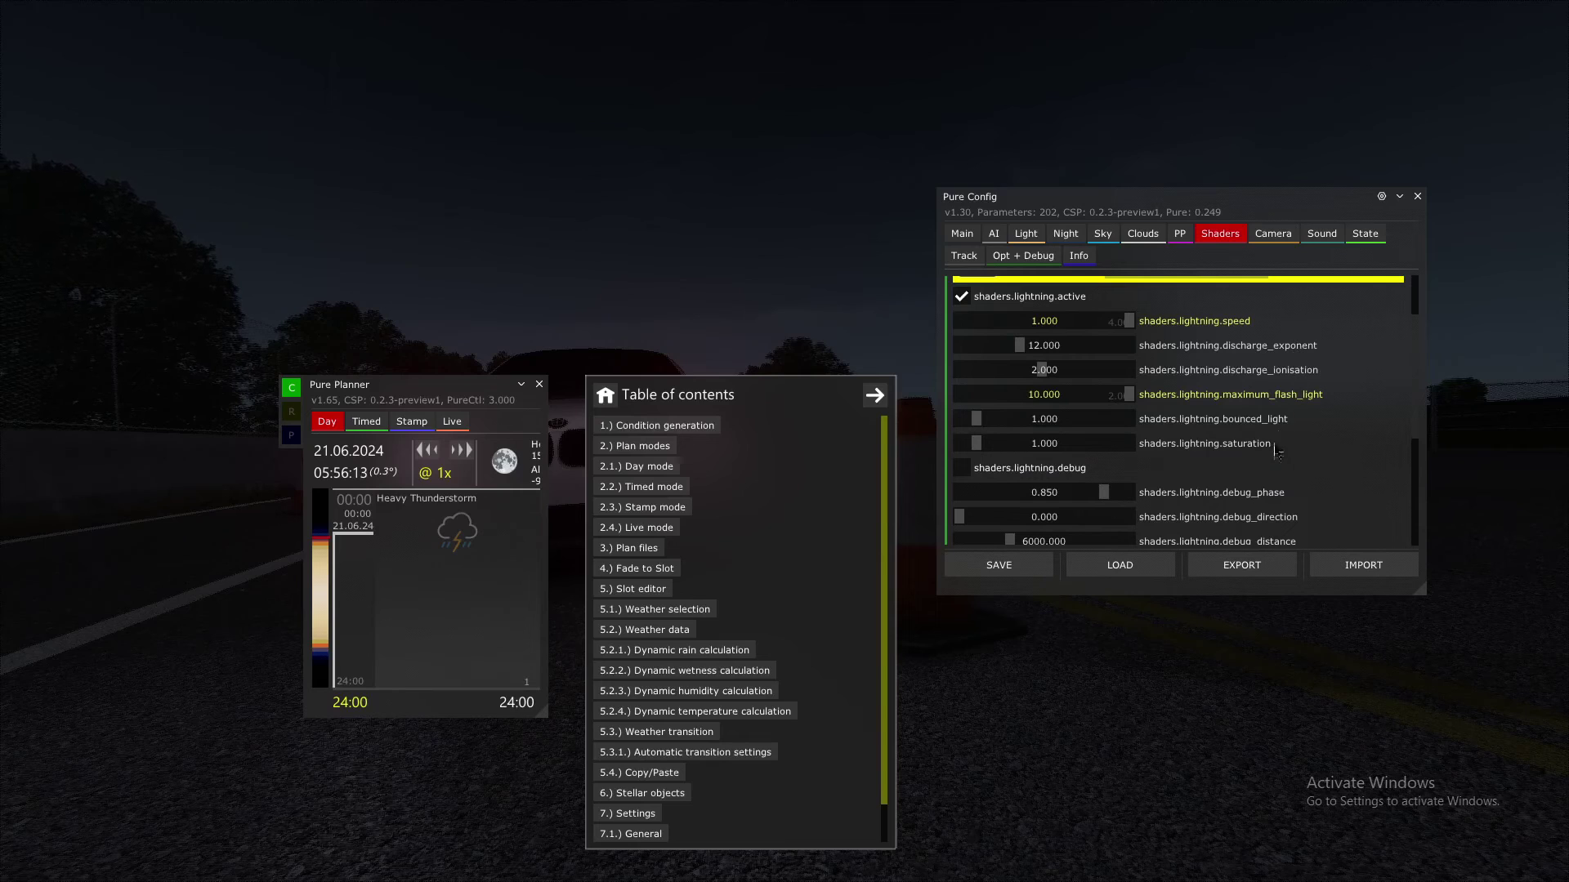
{"action": "scroll", "coordinate": [1419, 409], "scroll_direction": "down", "scroll_amount": 3}
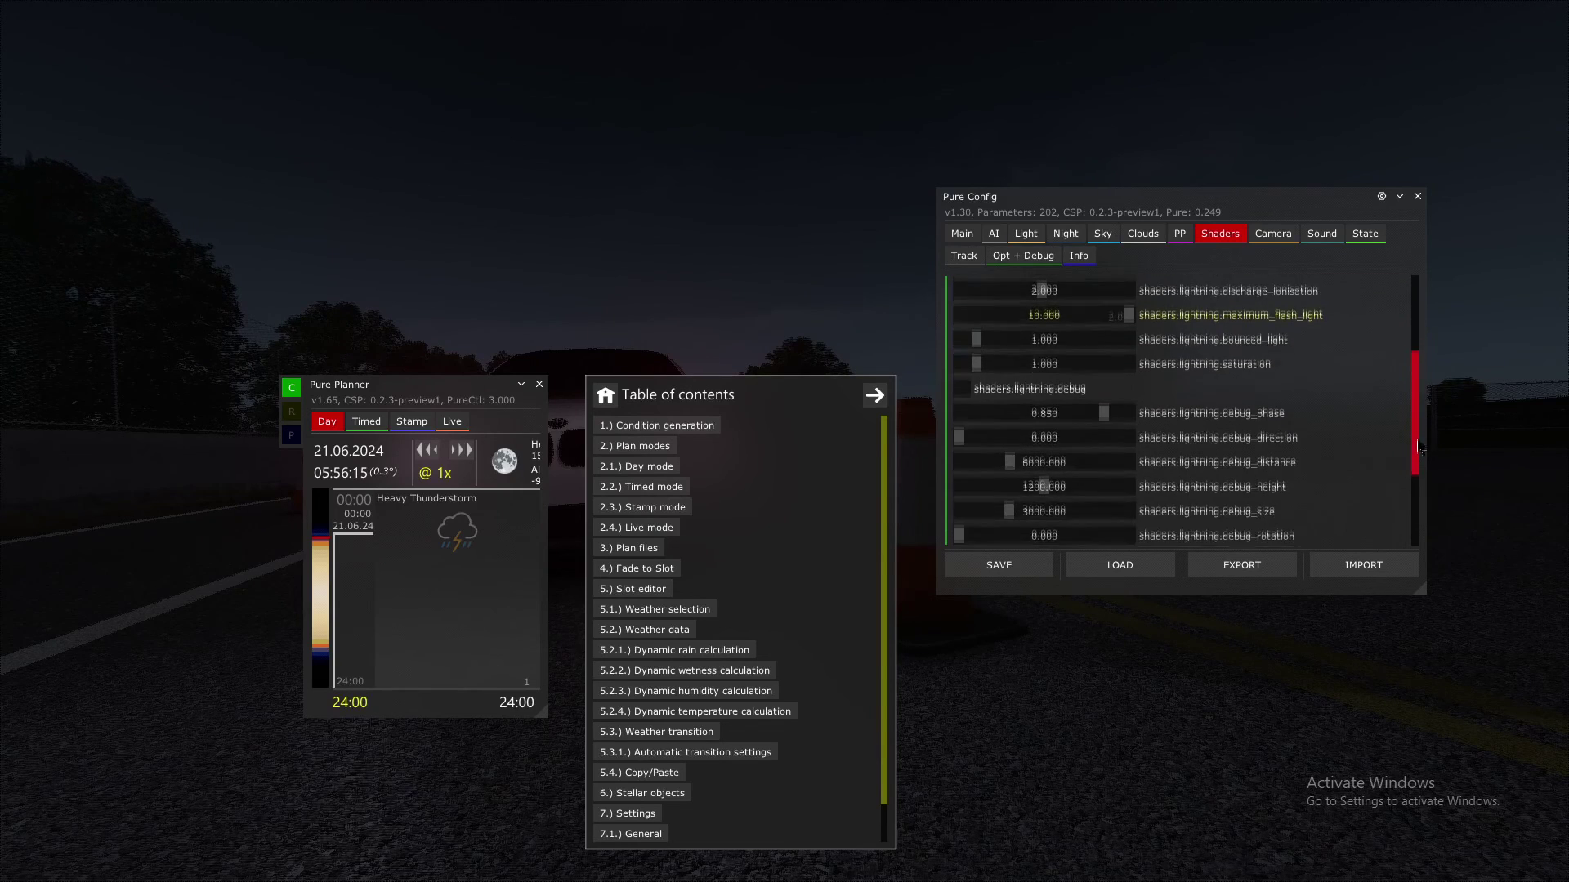
{"action": "scroll", "coordinate": [1419, 401], "scroll_direction": "up", "scroll_amount": 4}
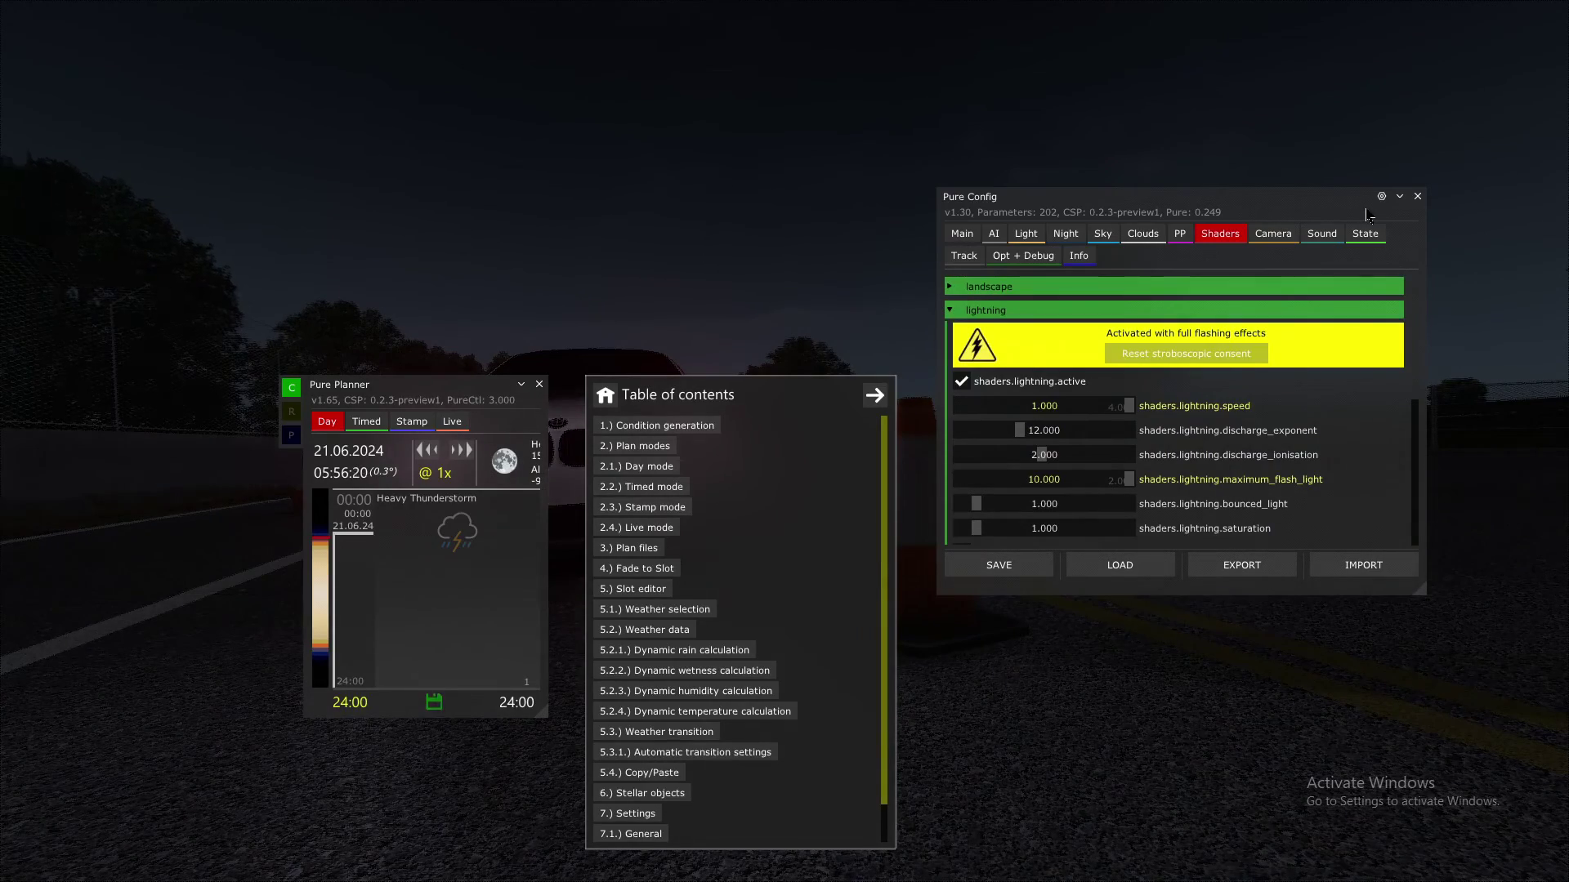
- Close Pure Config, move Pure Planner right, and test Few Clouds before restoring Heavy Thunderstorm
{"action": "left_click", "coordinate": [1418, 199]}
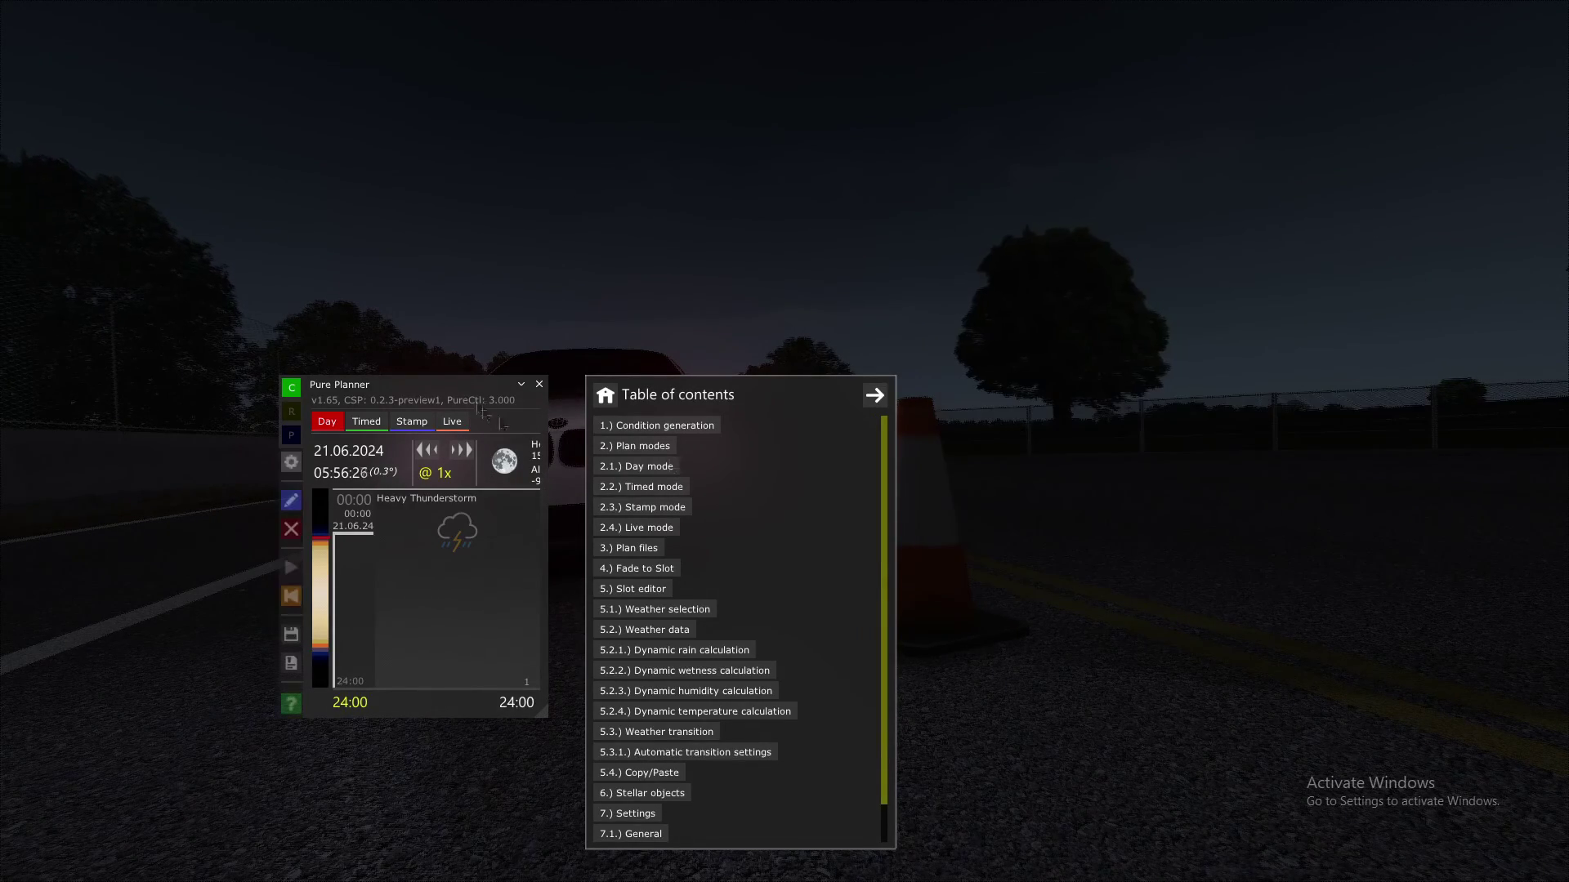
{"action": "left_click_drag", "start_coordinate": [478, 393], "coordinate": [974, 281]}
{"action": "mouse_move", "coordinate": [956, 453]}
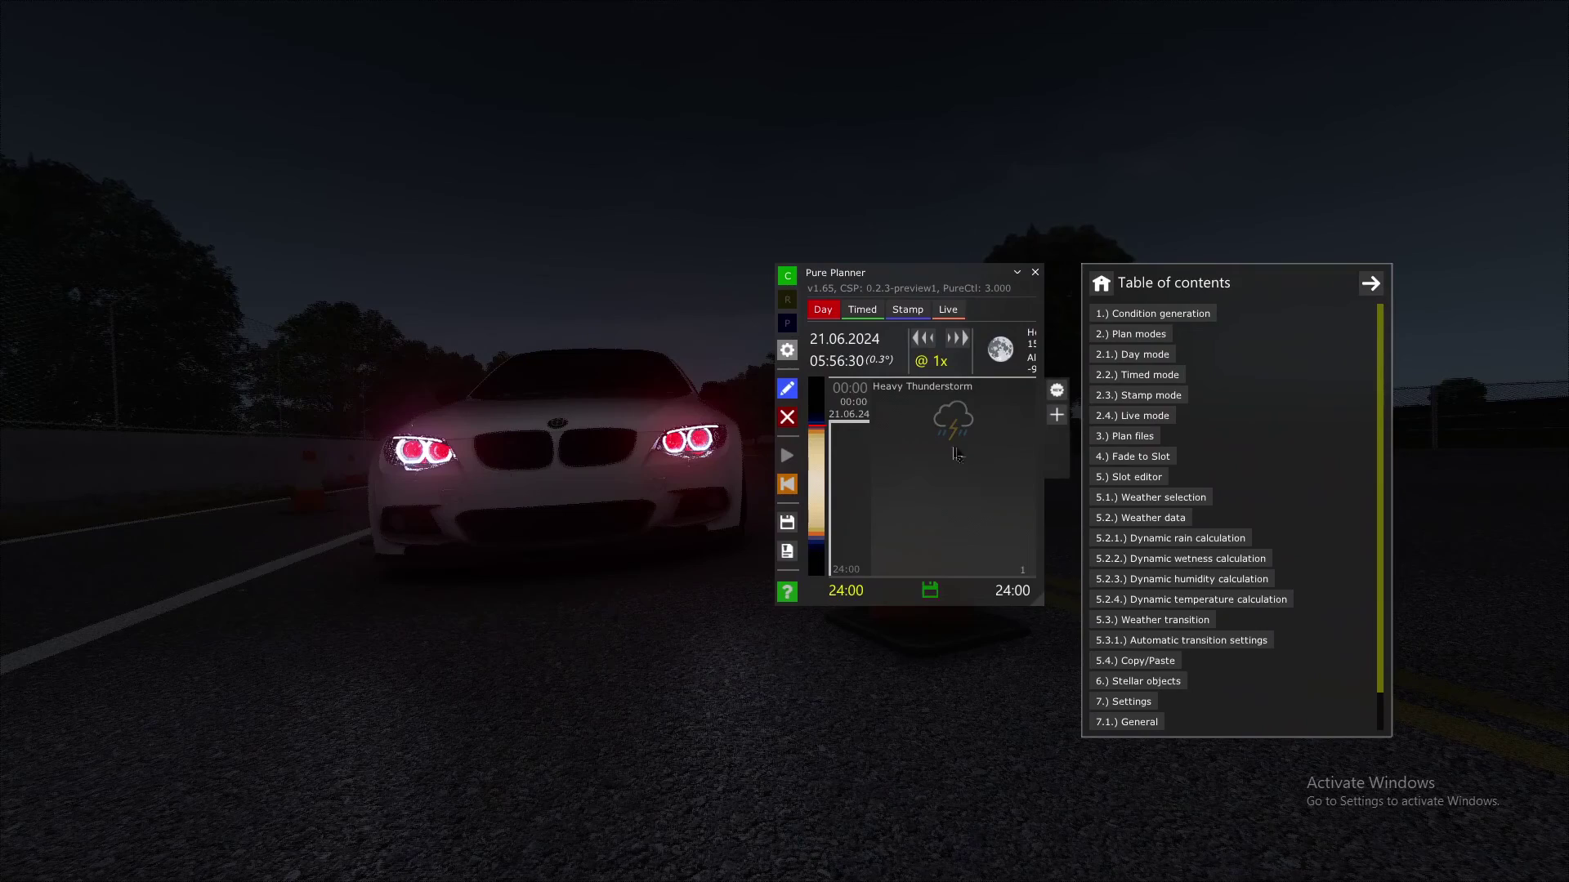
{"action": "left_click", "coordinate": [948, 425]}
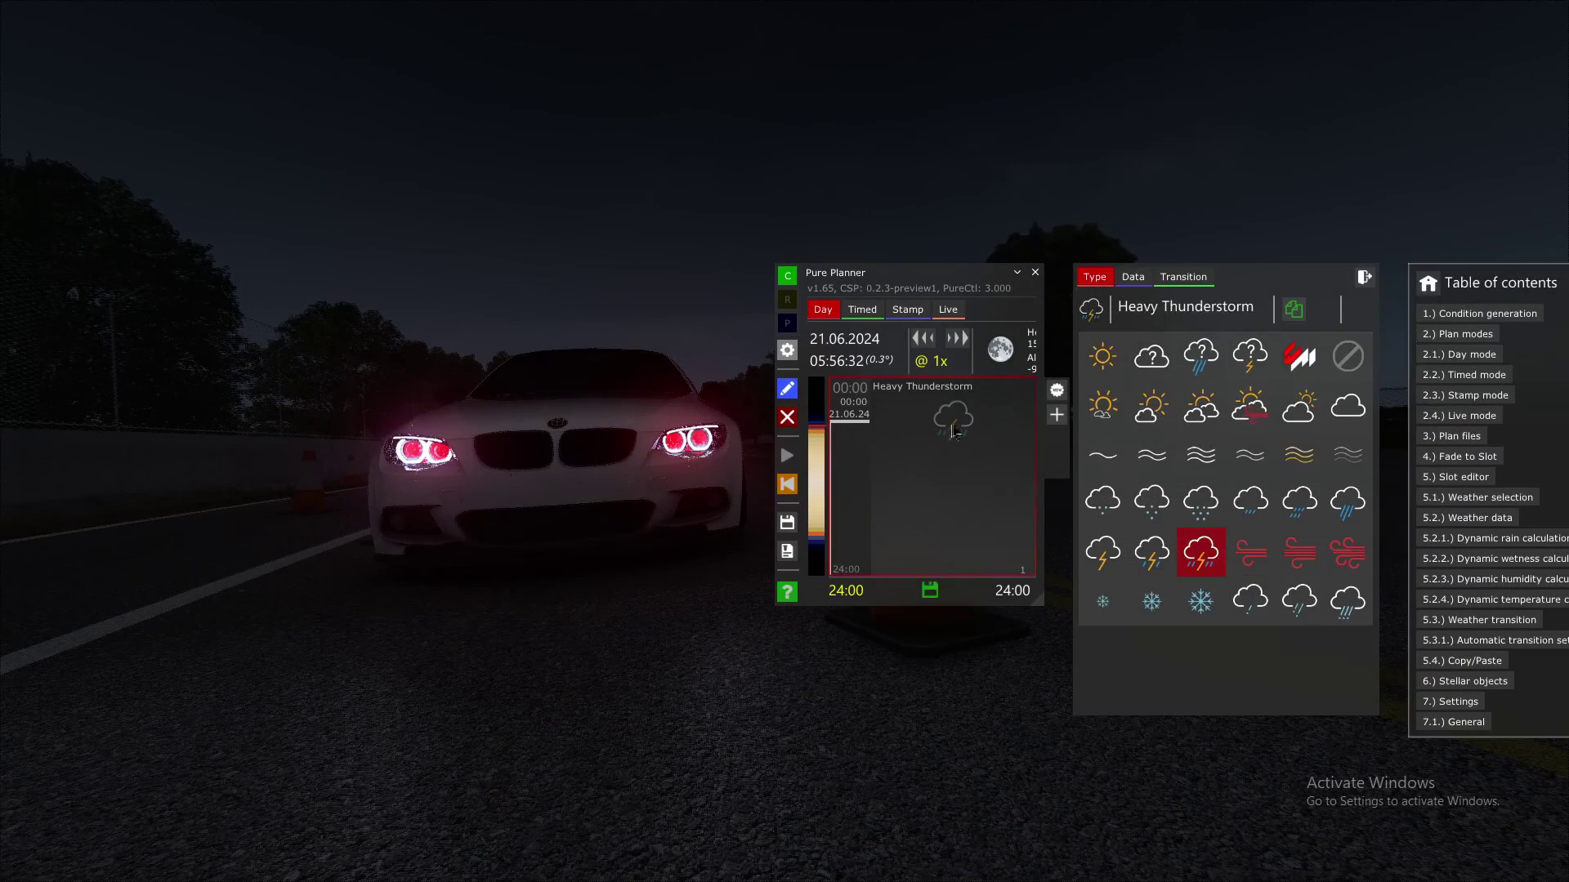
{"action": "left_click", "coordinate": [1154, 407]}
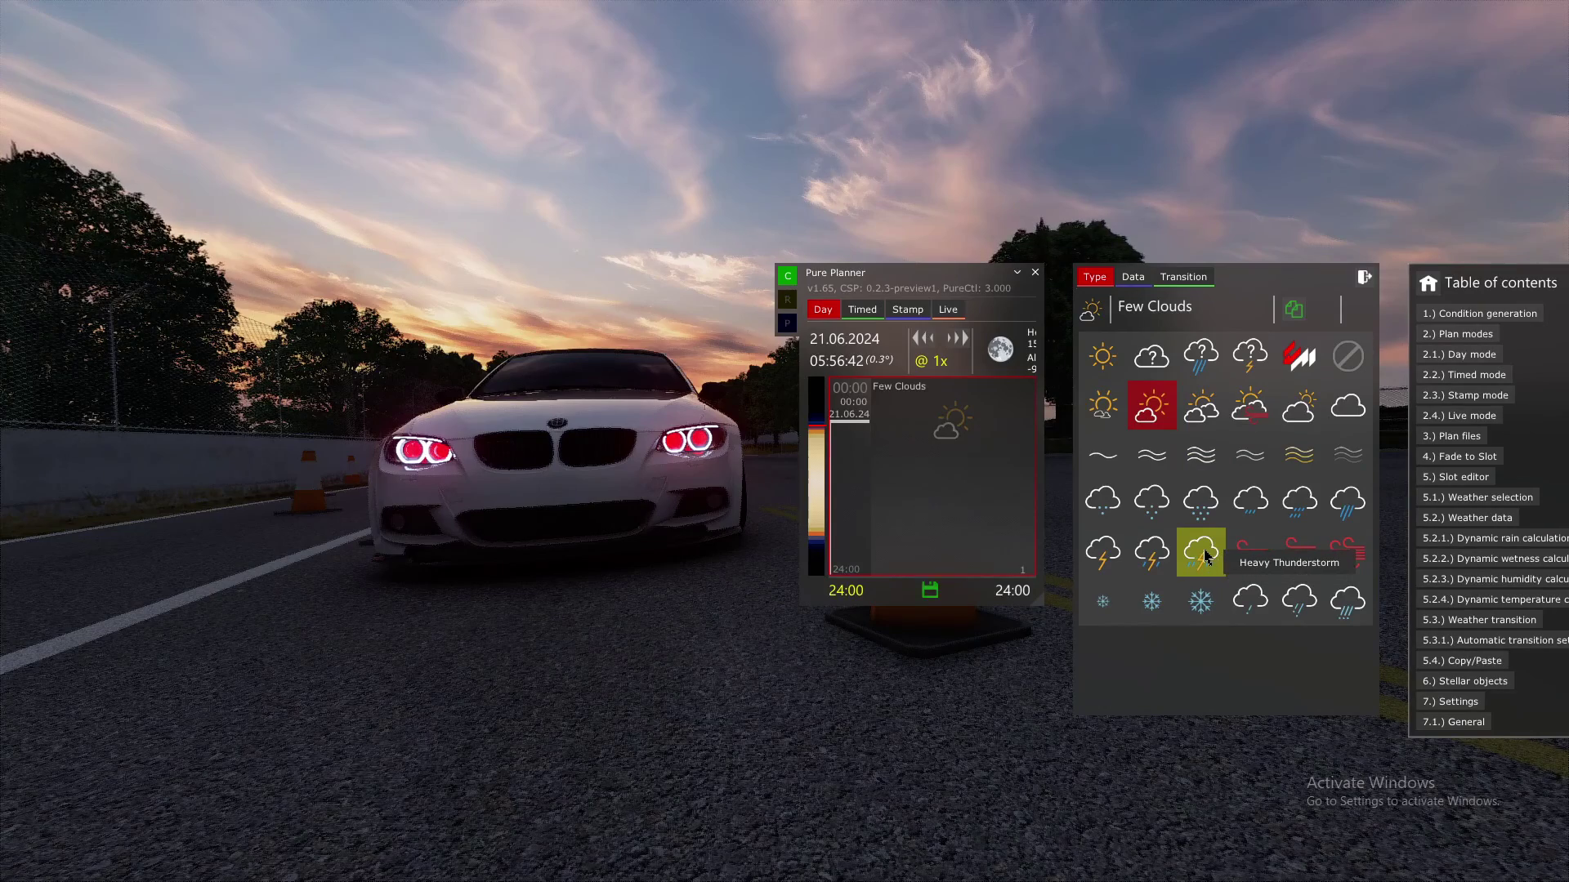
{"action": "left_click", "coordinate": [1203, 554]}
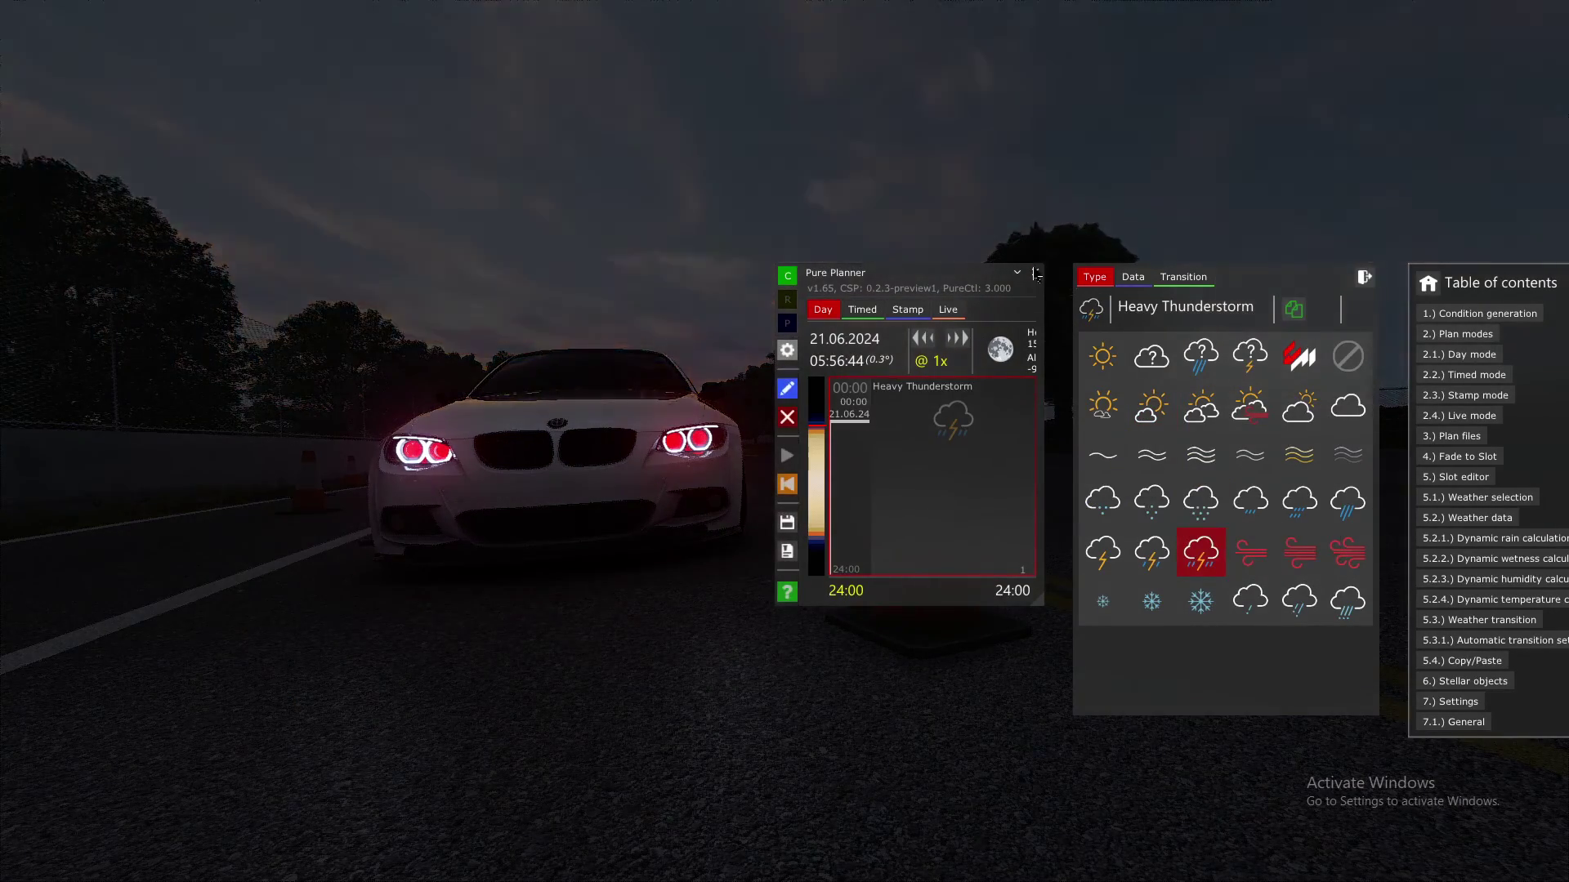